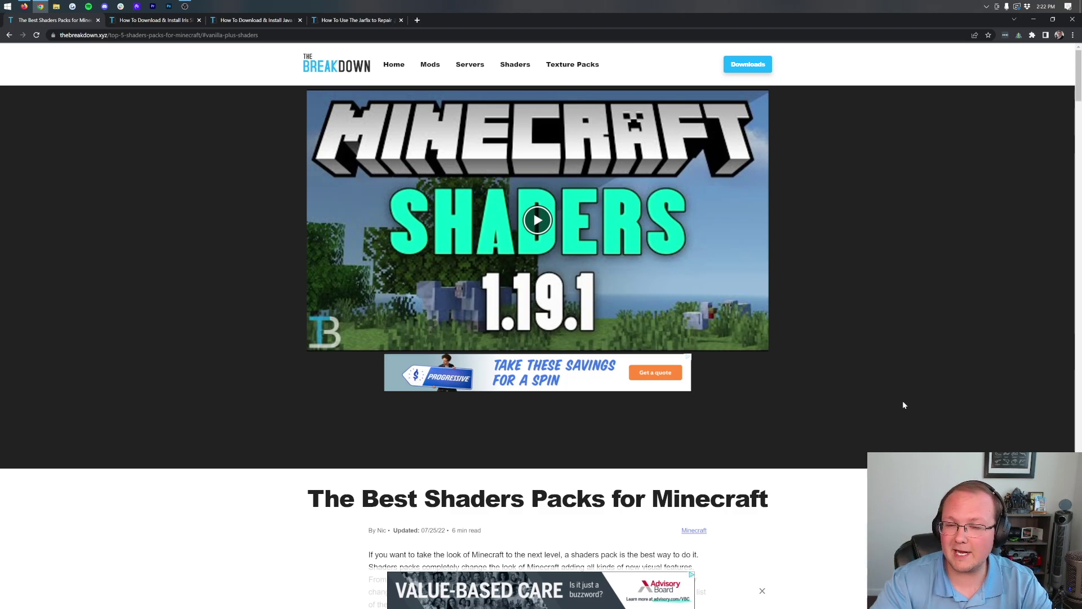
# Find BSL Shaders in the article's shader pack list and open its download link in a new tab.
pyautogui.scroll(-7, 904, 404)
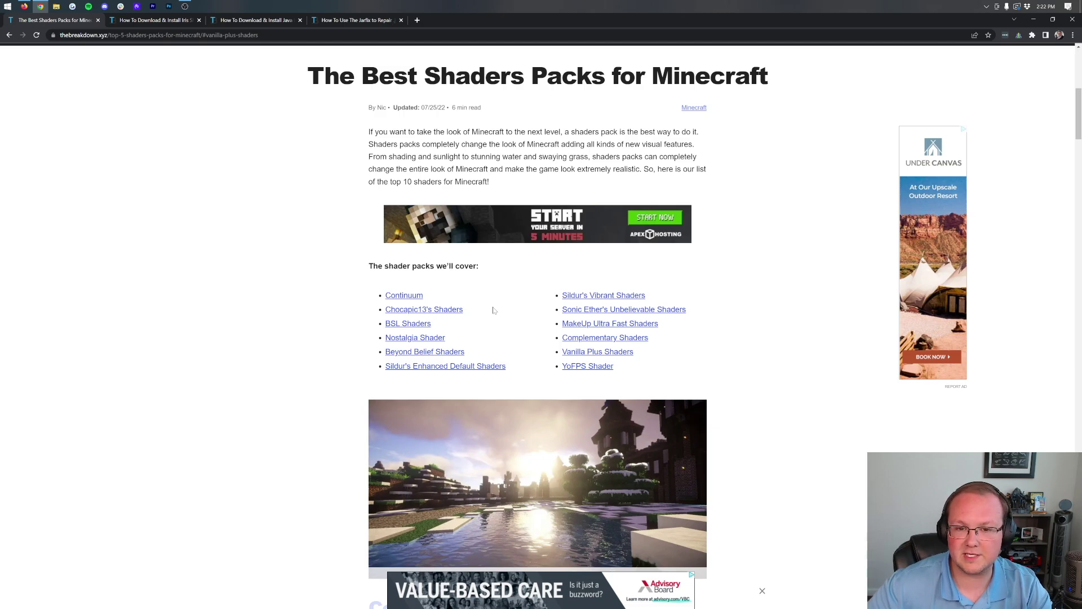
pyautogui.click(411, 324)
pyautogui.scroll(6, 509, 210)
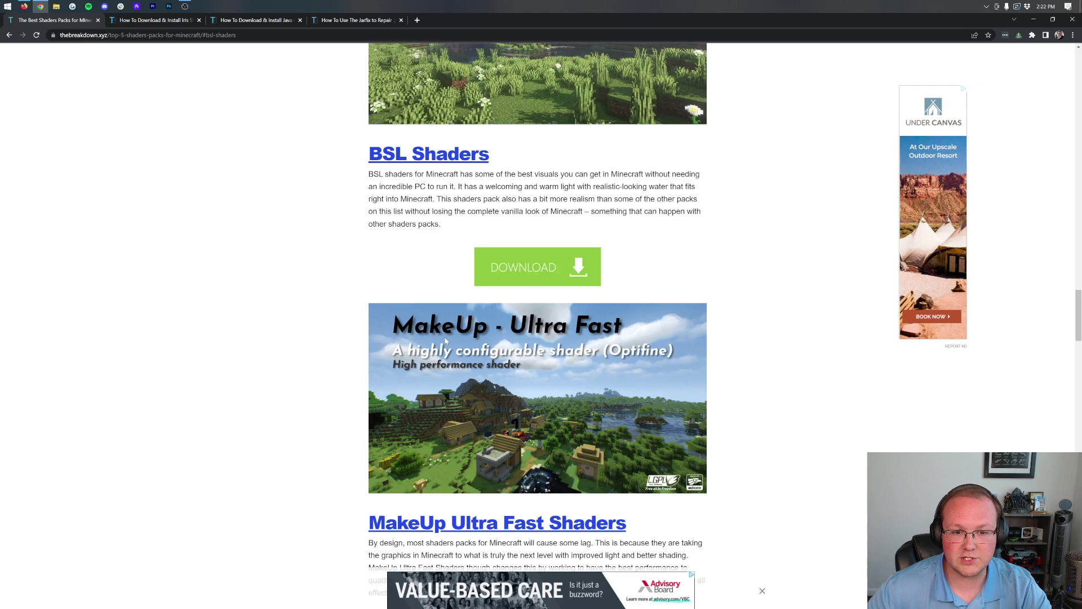
pyautogui.scroll(-3, 474, 282)
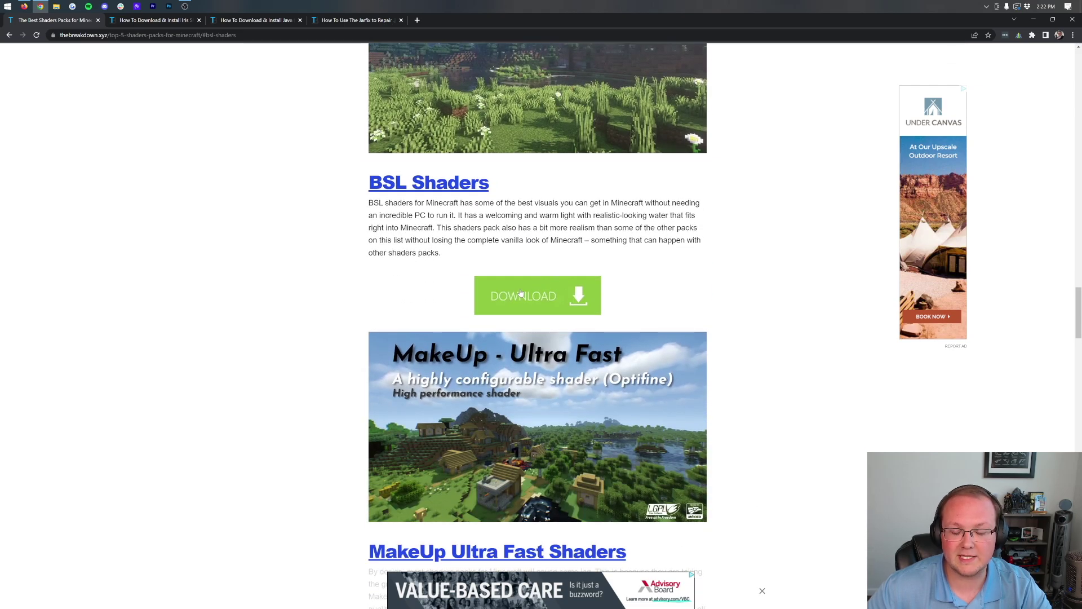
pyautogui.rightClick(520, 290)
pyautogui.click(529, 293)
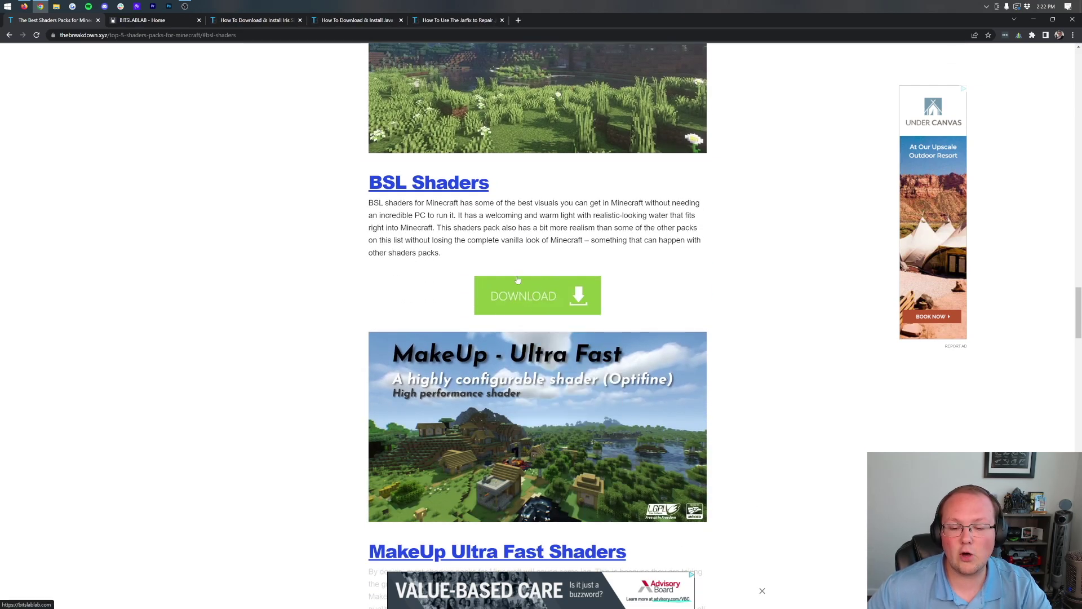
# Open the MakeUp Ultra Fast Shaders download link in a new tab.
pyautogui.scroll(-5, 517, 279)
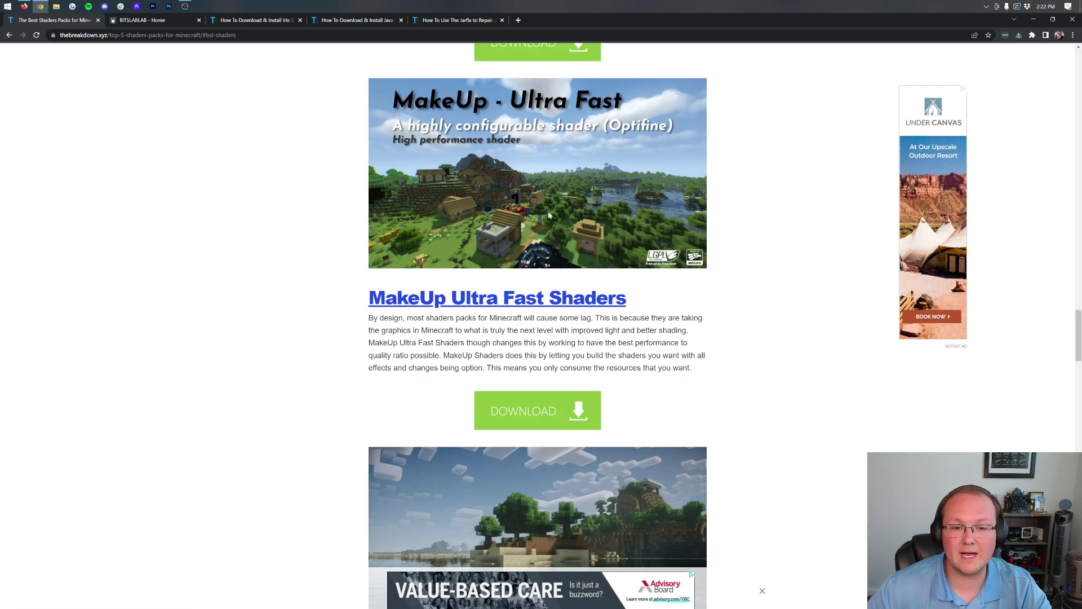
pyautogui.rightClick(546, 418)
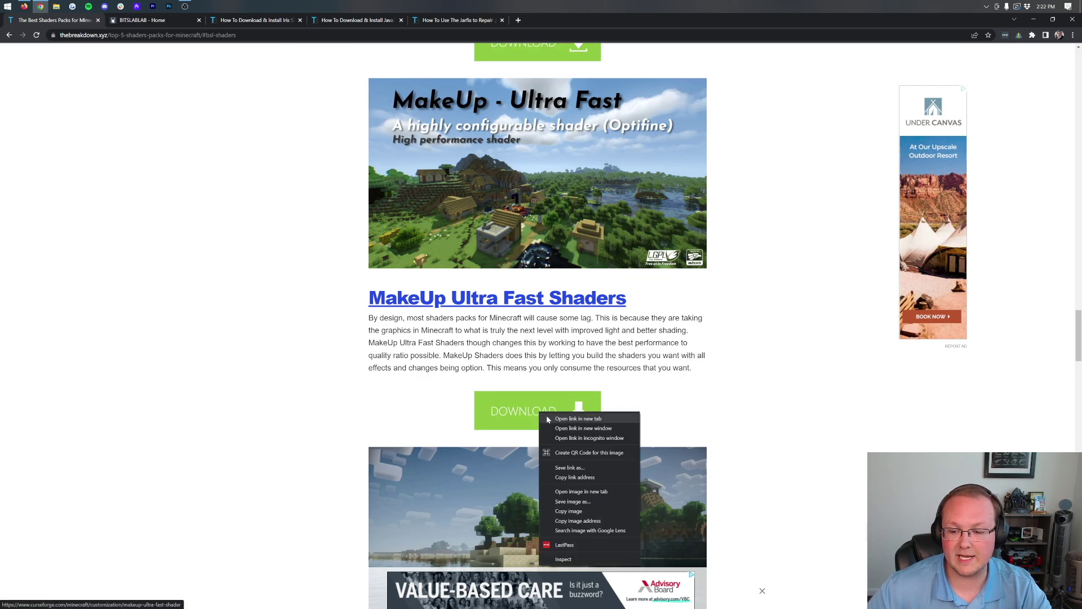
pyautogui.click(548, 418)
# Open the download link for Sildur's Enhanced Default Shaders in a new tab.
pyautogui.scroll(-10, 439, 365)
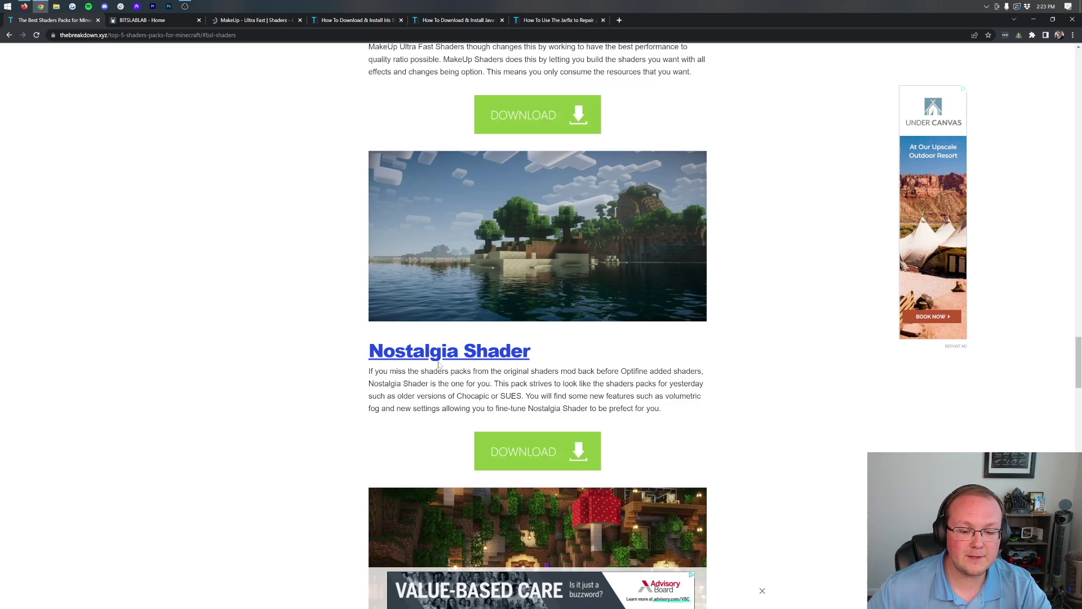
pyautogui.scroll(-20, 439, 365)
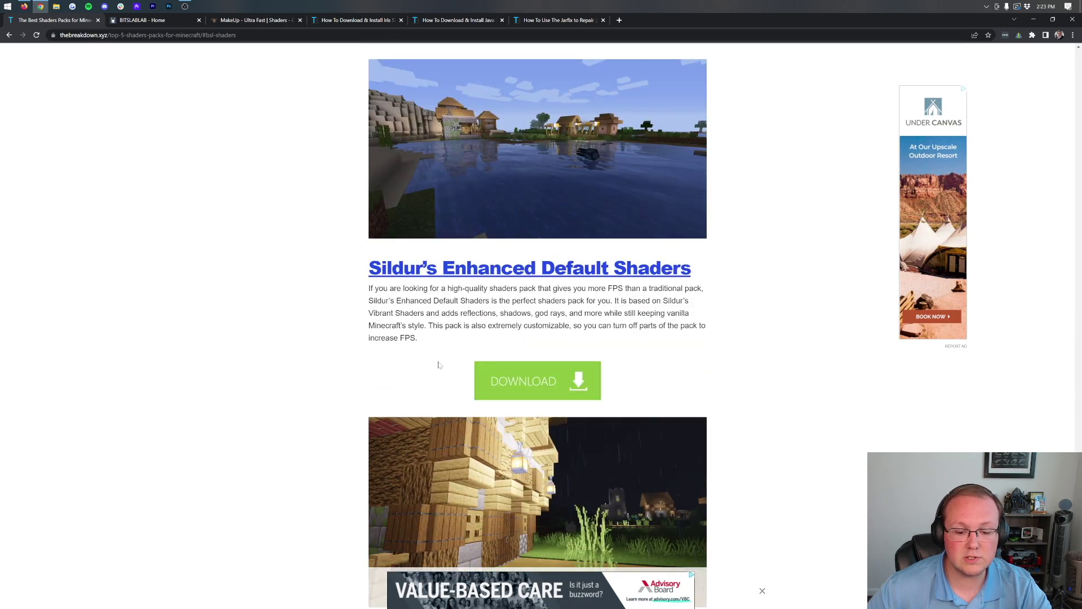
pyautogui.scroll(3, 442, 327)
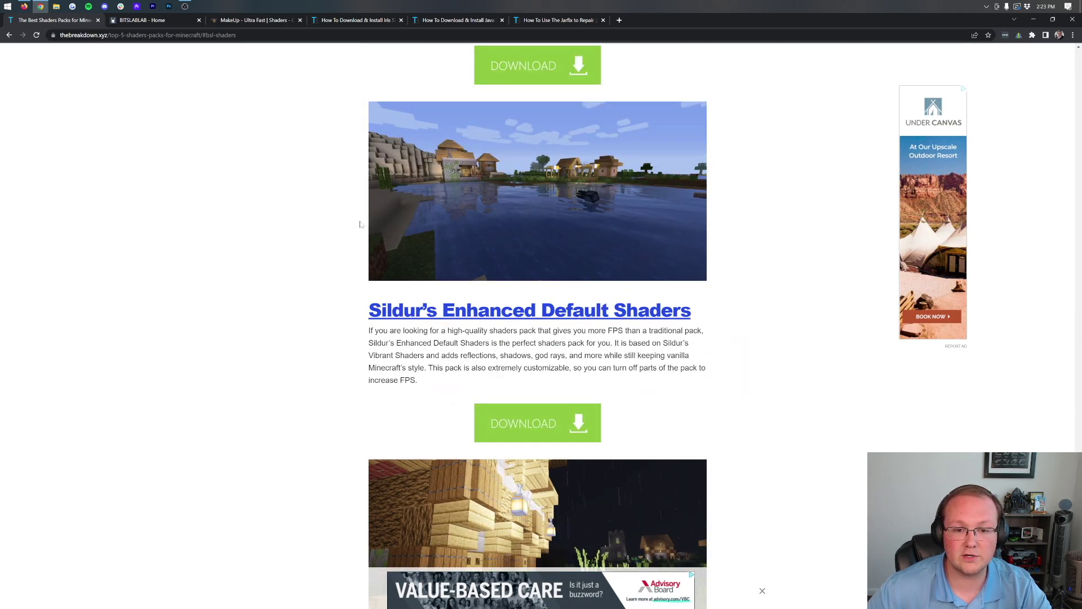
pyautogui.rightClick(584, 420)
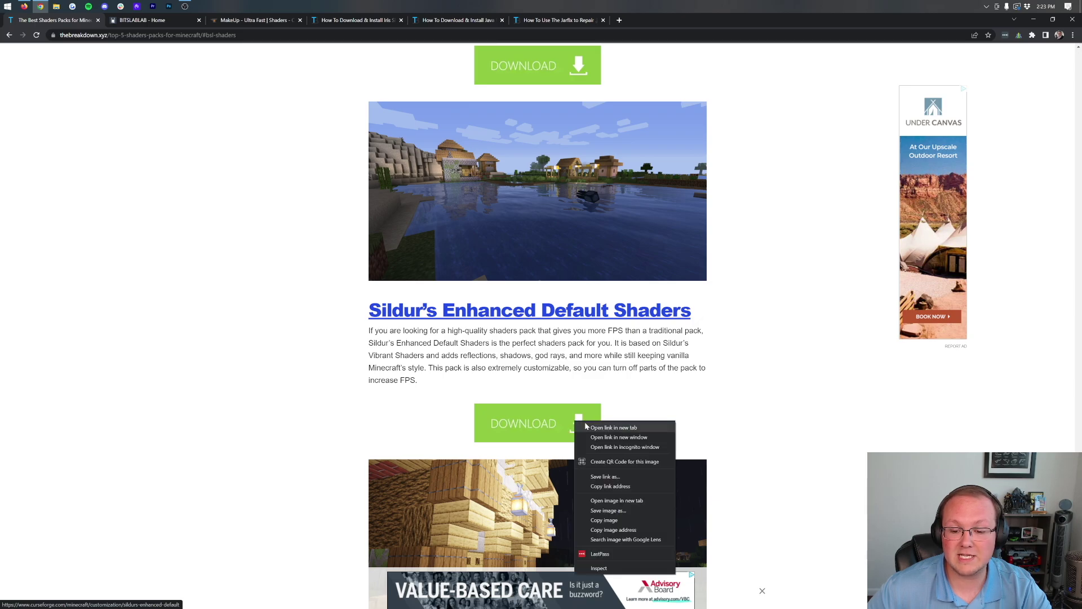
pyautogui.click(586, 426)
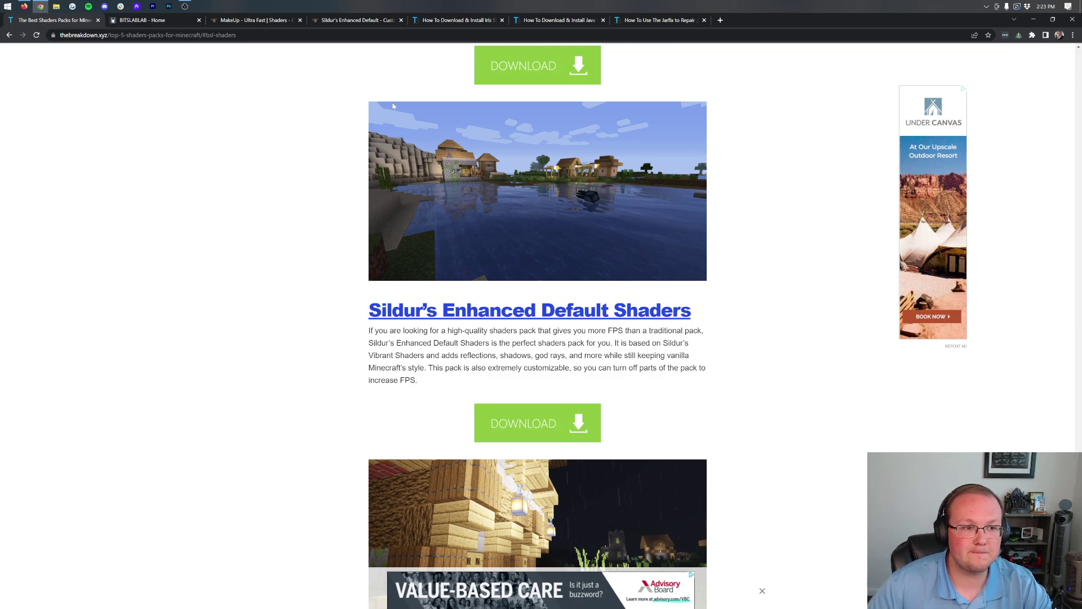
# Go to the BSL Shaders page on the BITSLABLAB site and download BSL v8.1.03.
pyautogui.click(143, 20)
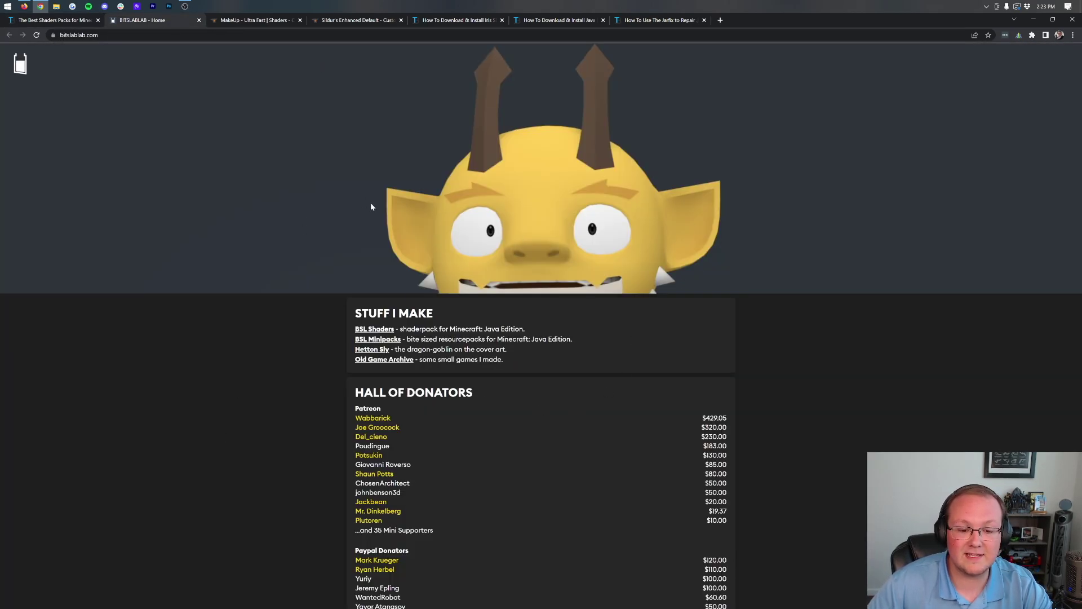
pyautogui.scroll(-3, 589, 235)
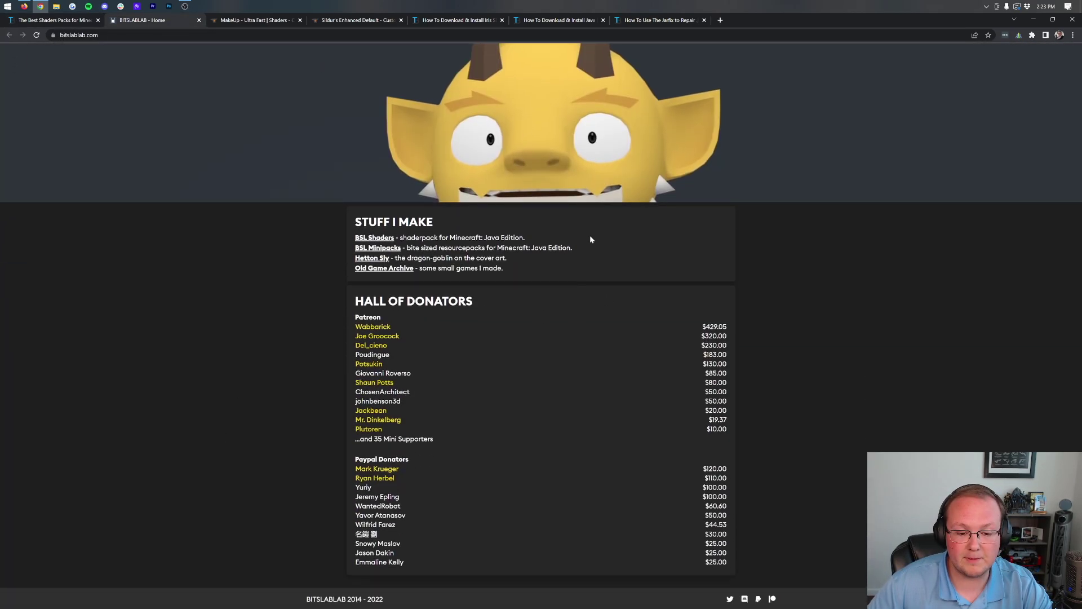
pyautogui.click(369, 236)
pyautogui.scroll(-2, 733, 186)
pyautogui.click(728, 155)
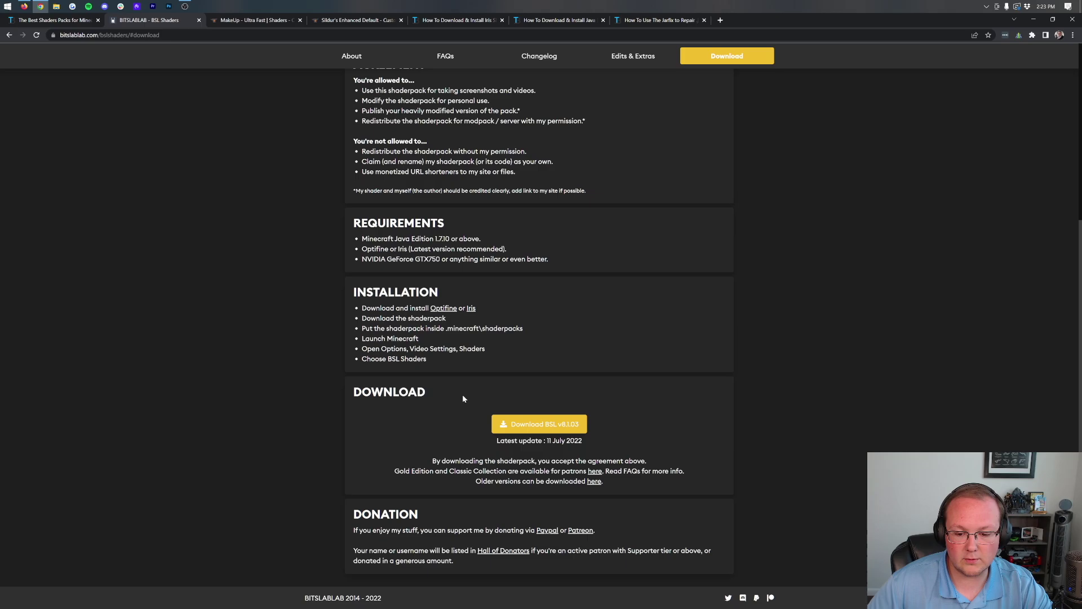
pyautogui.click(534, 428)
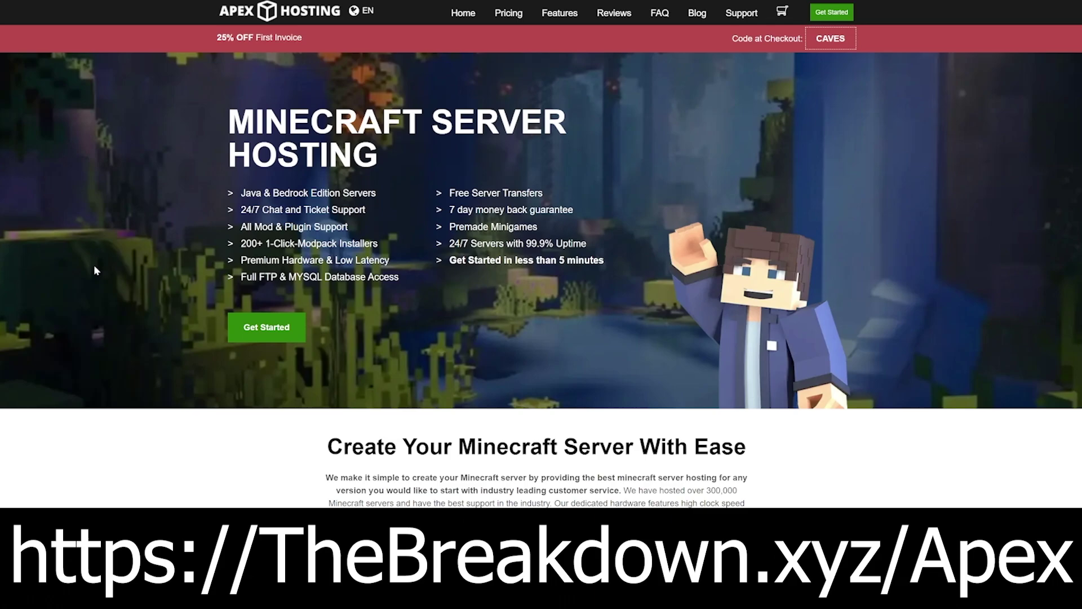
# Look over the Apex Hosting feature list and set the server's game file to Minecraft 1.19 [Latest].
pyautogui.scroll(-6, 154, 189)
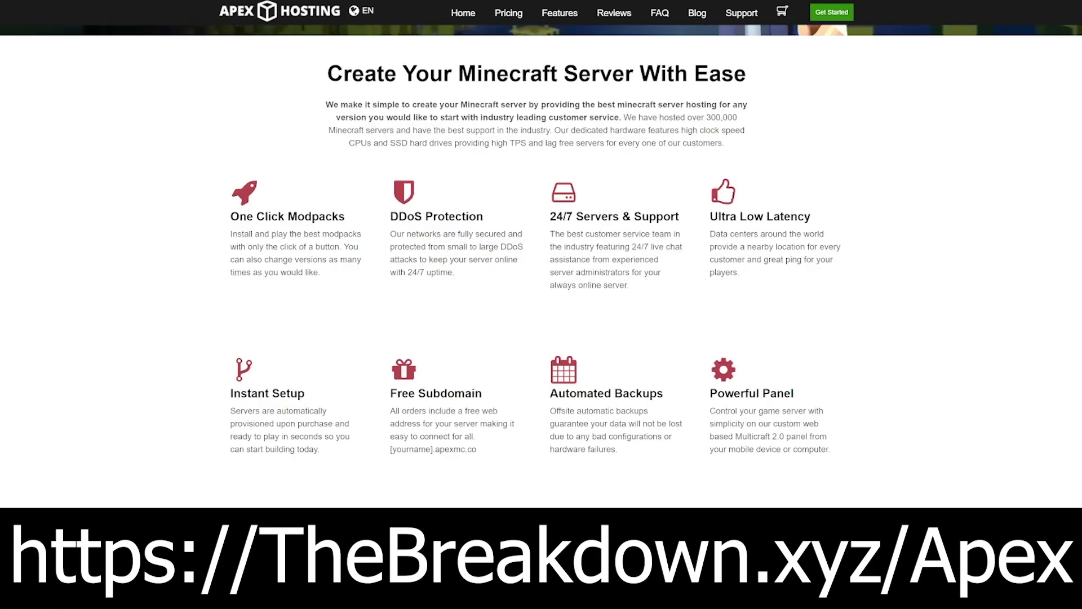
pyautogui.moveTo(632, 247); pyautogui.dragTo(591, 269)
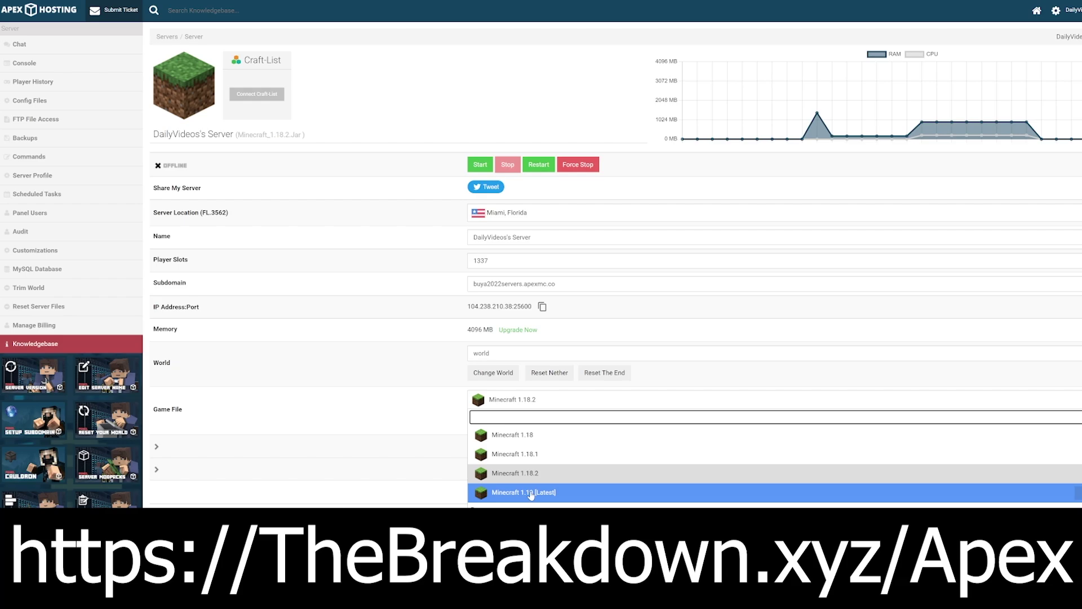
pyautogui.click(510, 490)
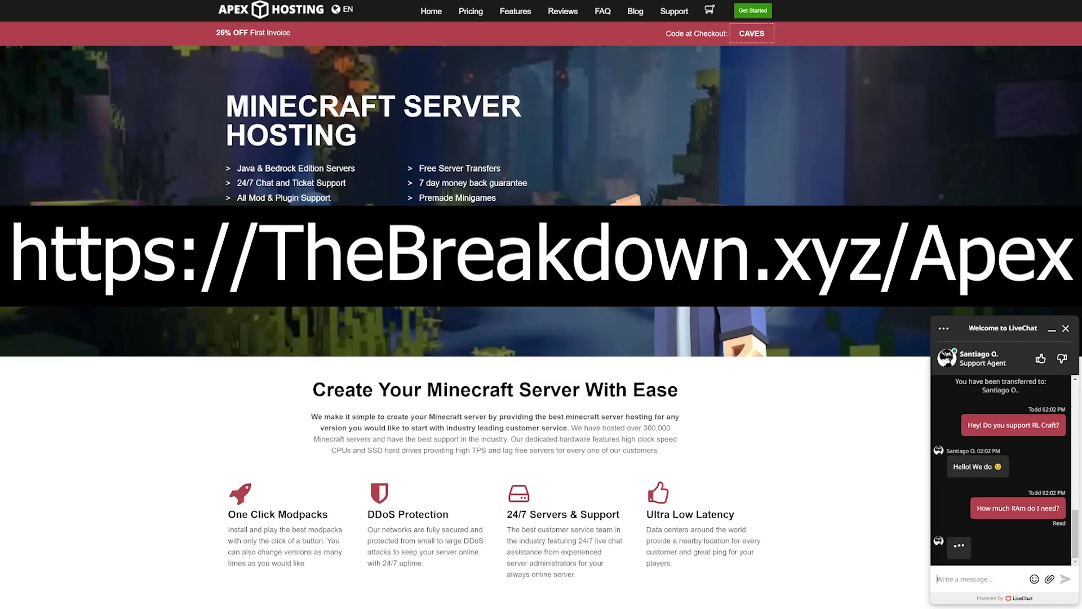
# Send the reply "Awesome! Thank you." to the support agent in the live chat.
pyautogui.write('.')
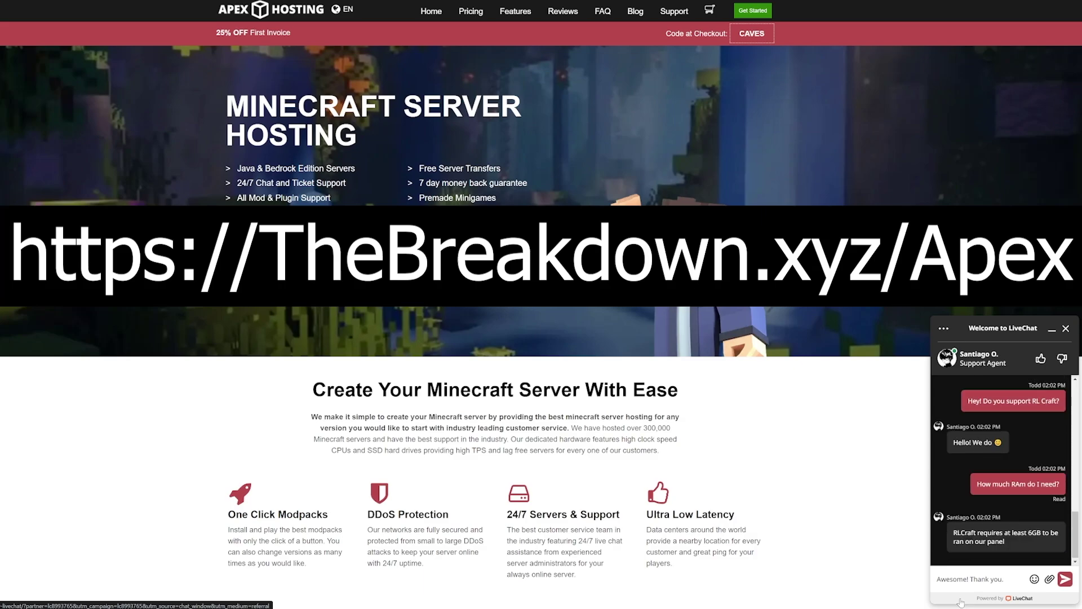
pyautogui.press('Return')
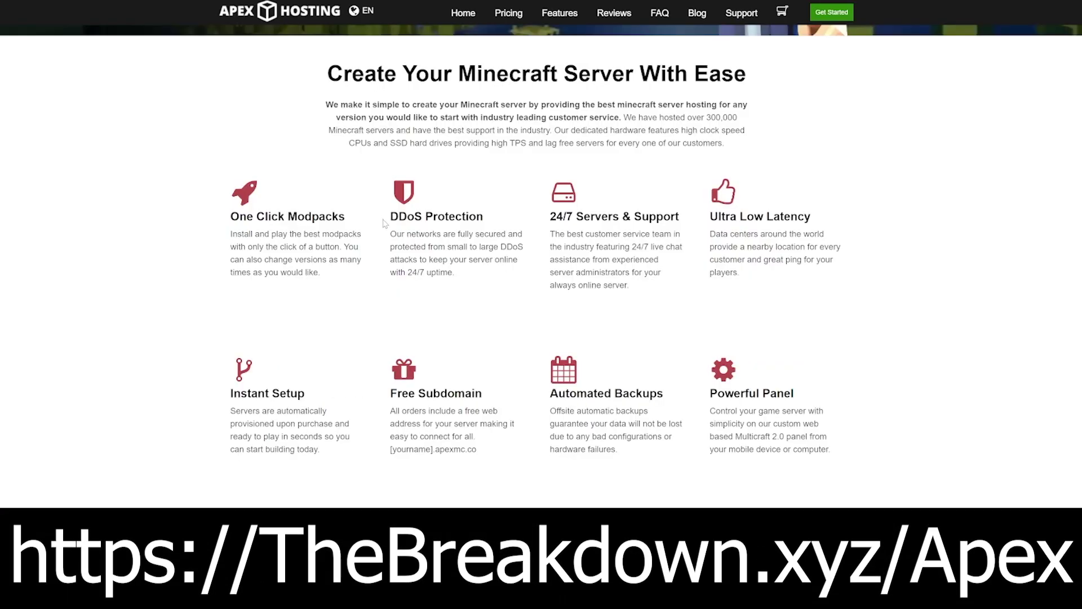
# Highlight the DDoS Protection heading and its description of protected networks, and review the 24/7 Servers & Support text.
pyautogui.moveTo(368, 514); pyautogui.dragTo(454, 518)
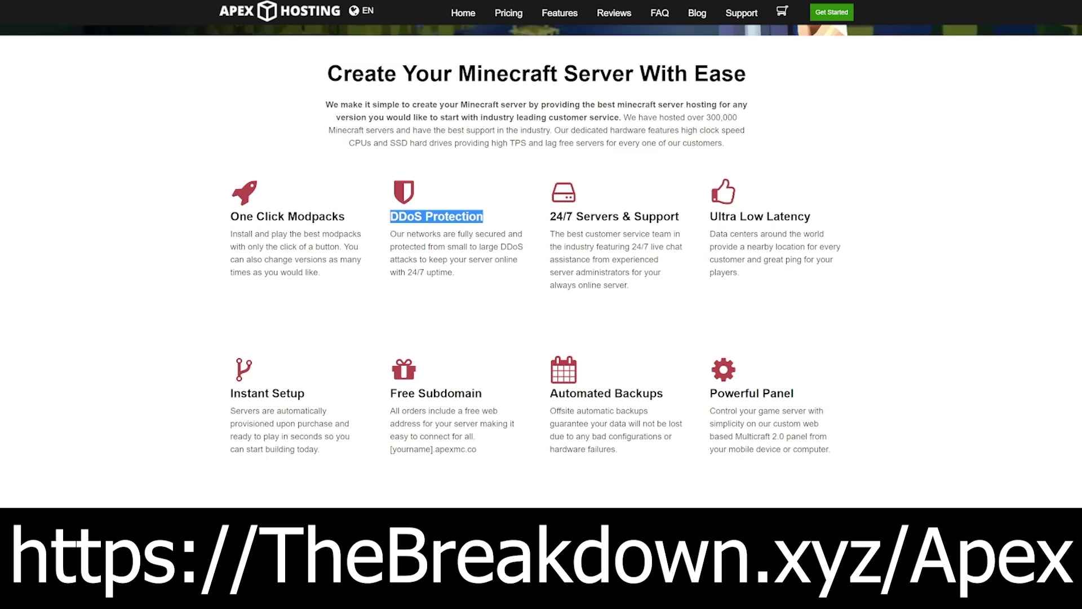
pyautogui.moveTo(457, 233); pyautogui.dragTo(417, 260)
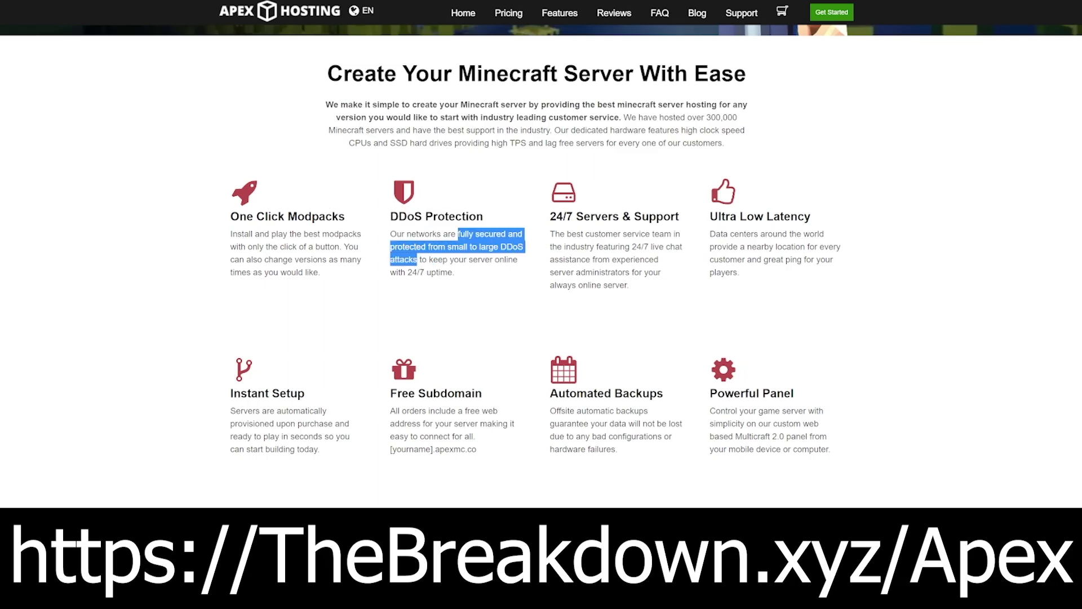
pyautogui.click(475, 320)
pyautogui.moveTo(632, 246); pyautogui.dragTo(590, 261)
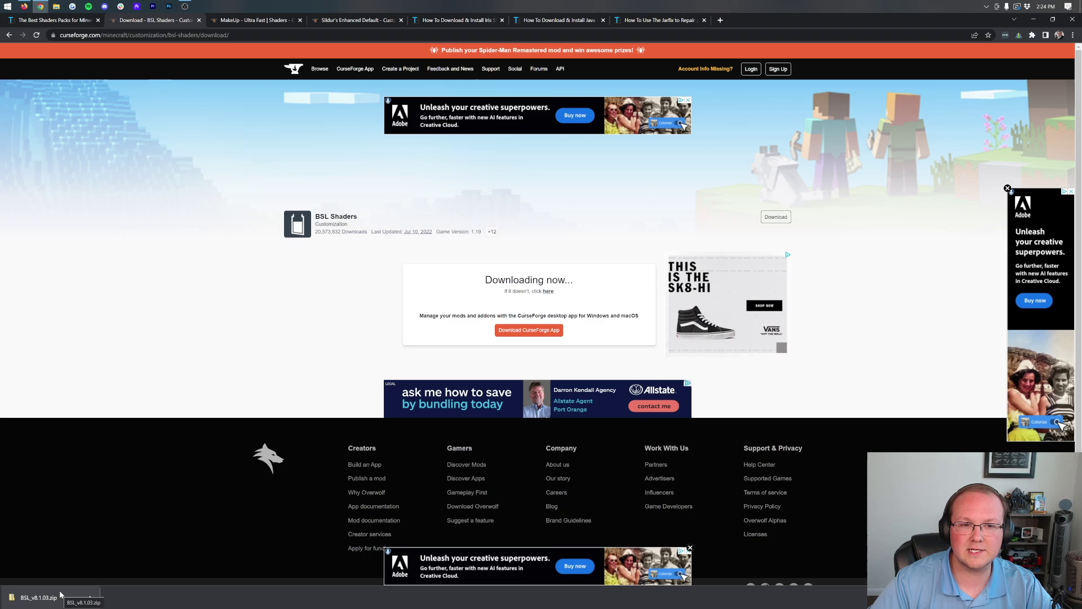
# Download the Minecraft 1.19 file of the MakeUp - Ultra Fast shader pack from CurseForge.
pyautogui.click(252, 22)
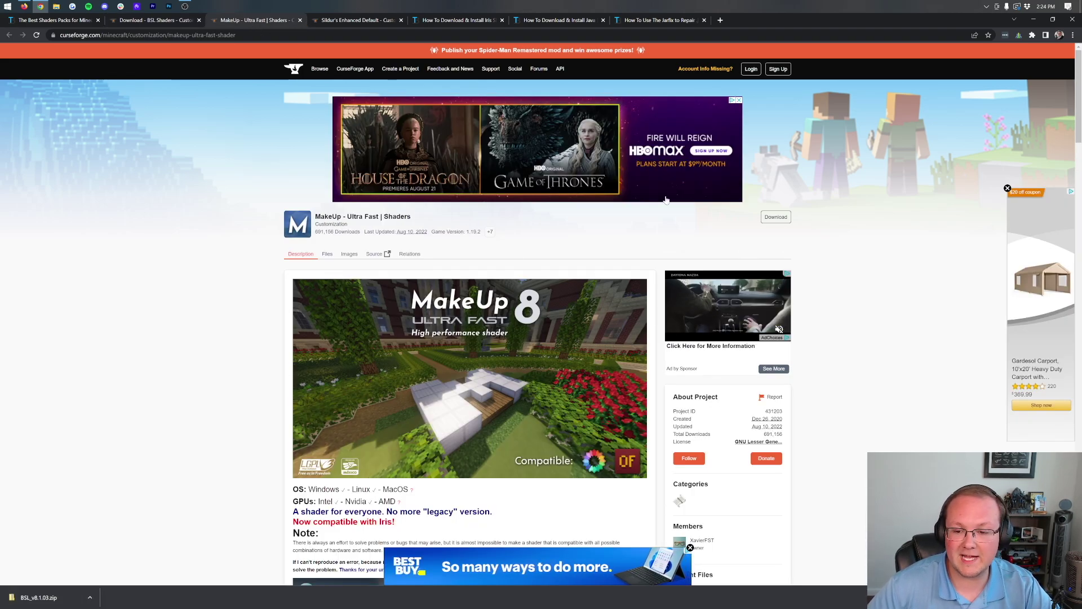
pyautogui.scroll(-5, 763, 202)
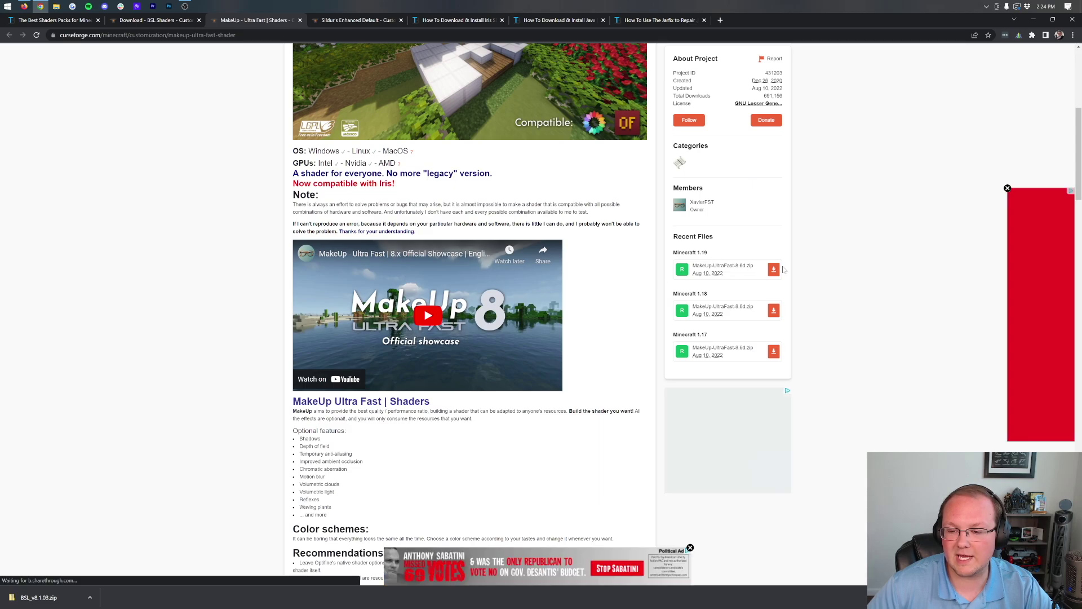
pyautogui.click(771, 272)
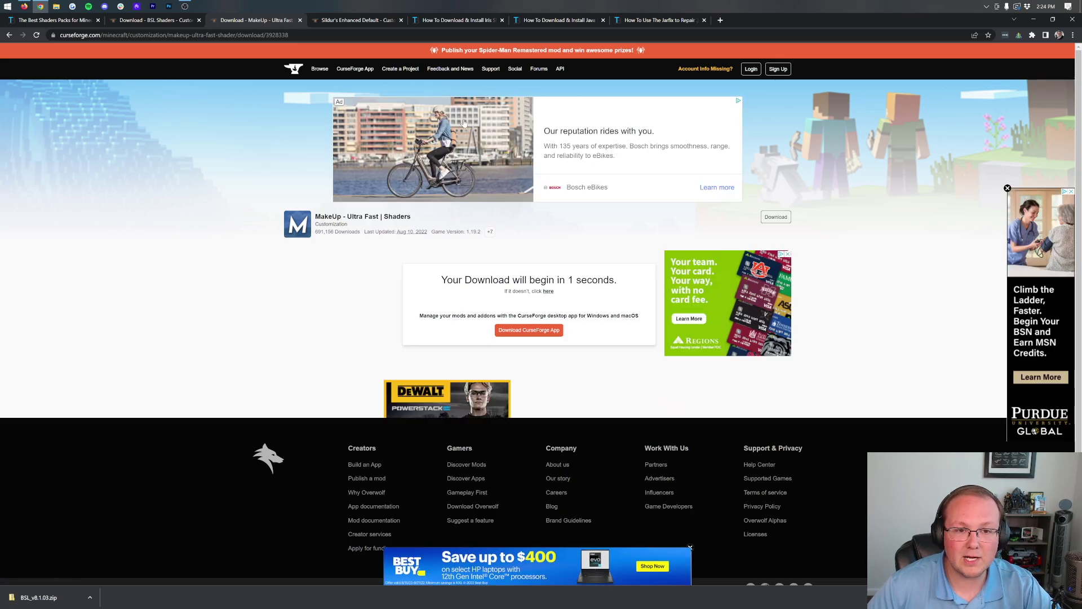
# Download the Minecraft 1.19 file of Sildur's Enhanced Default from its CurseForge page.
pyautogui.click(367, 23)
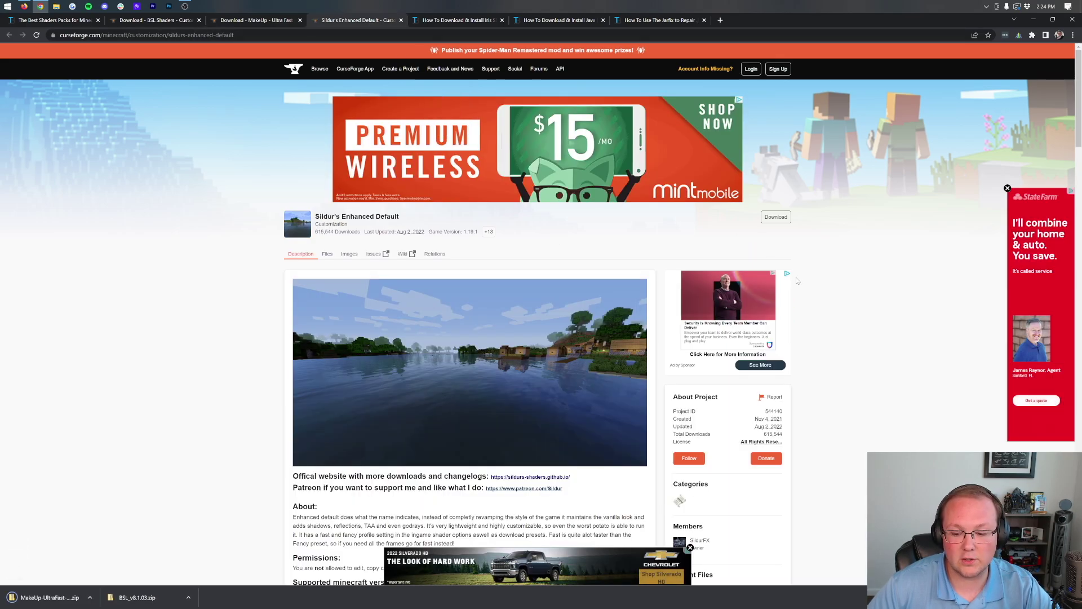
pyautogui.scroll(-1, 740, 238)
pyautogui.scroll(-5, 740, 238)
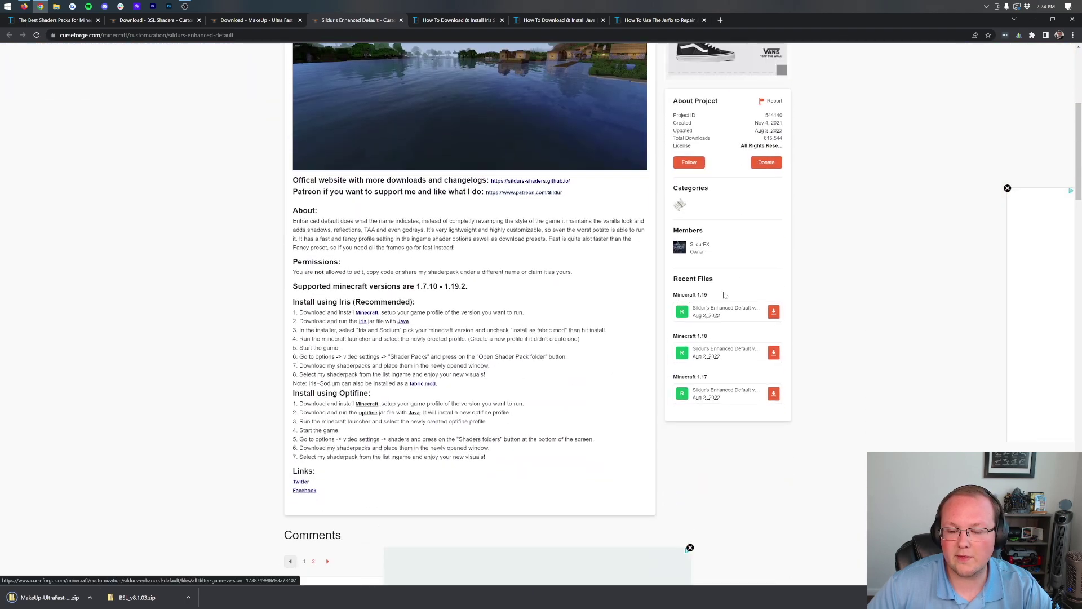
pyautogui.click(774, 315)
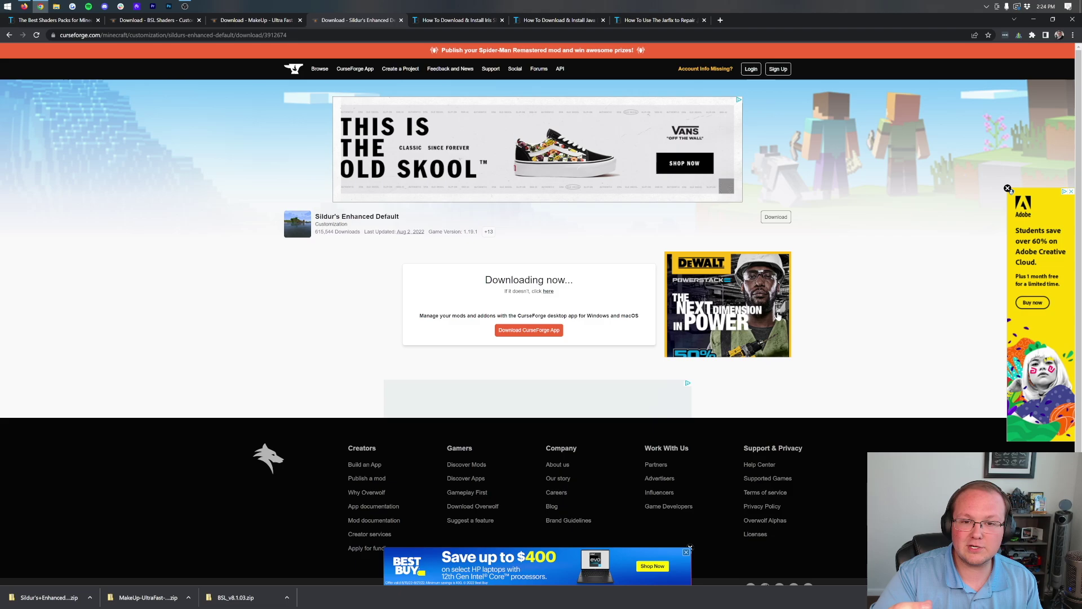
# Download the Iris installer's universal JAR through the link in the Iris Shaders article, and return to the article.
pyautogui.click(458, 20)
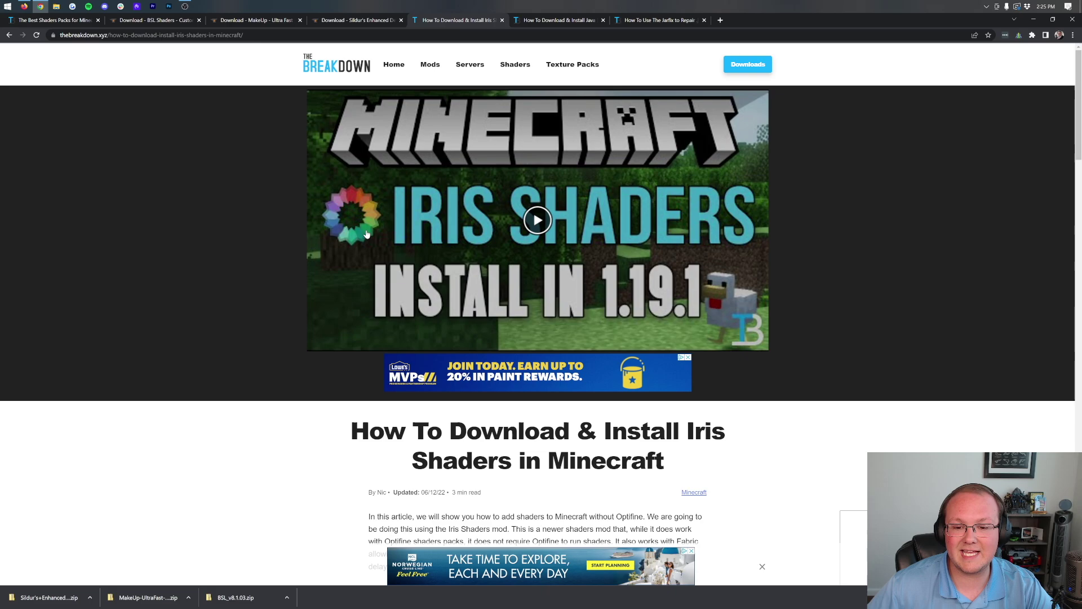
pyautogui.scroll(-5, 457, 285)
pyautogui.scroll(-10, 537, 315)
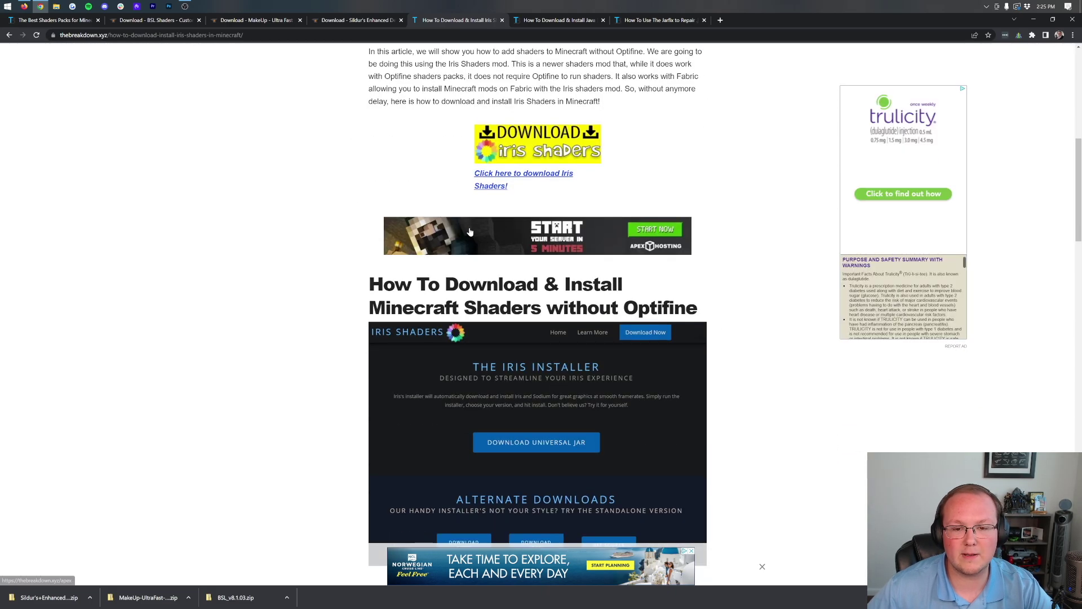
pyautogui.scroll(9, 538, 320)
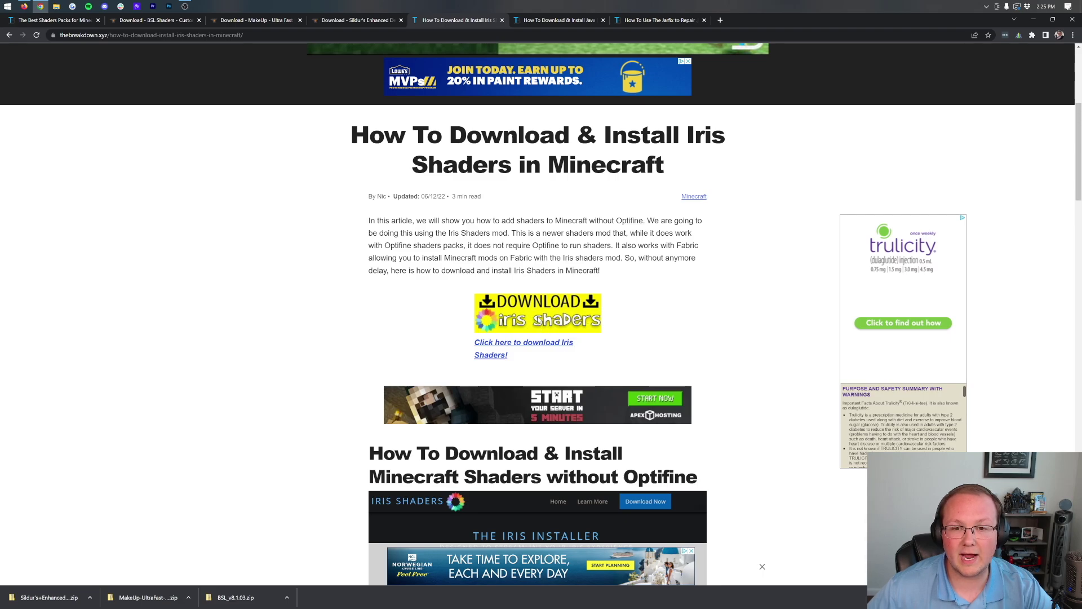
pyautogui.click(539, 319)
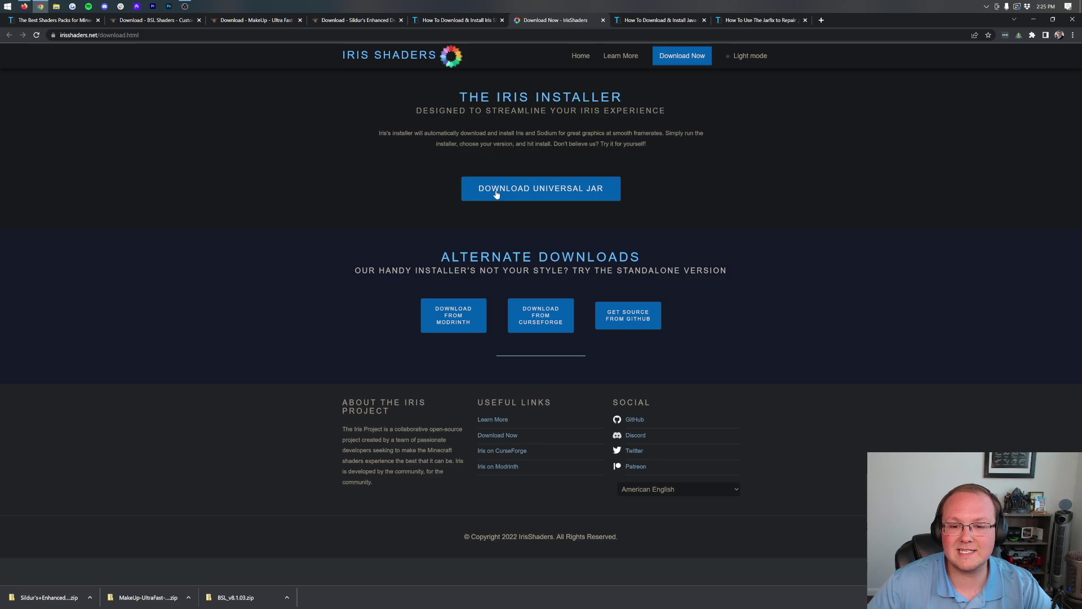
pyautogui.click(546, 186)
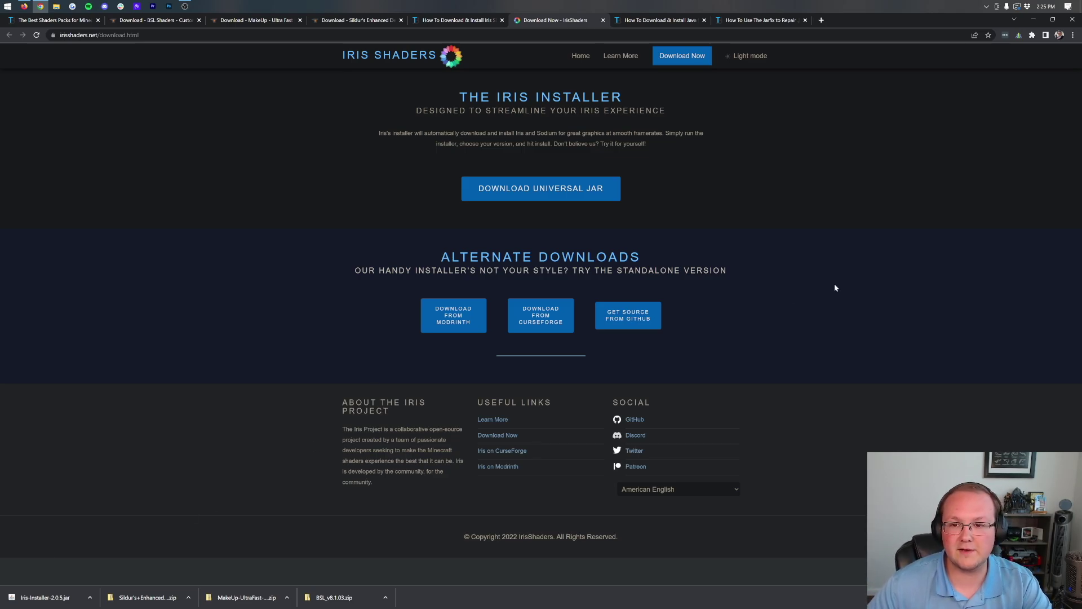
pyautogui.click(457, 20)
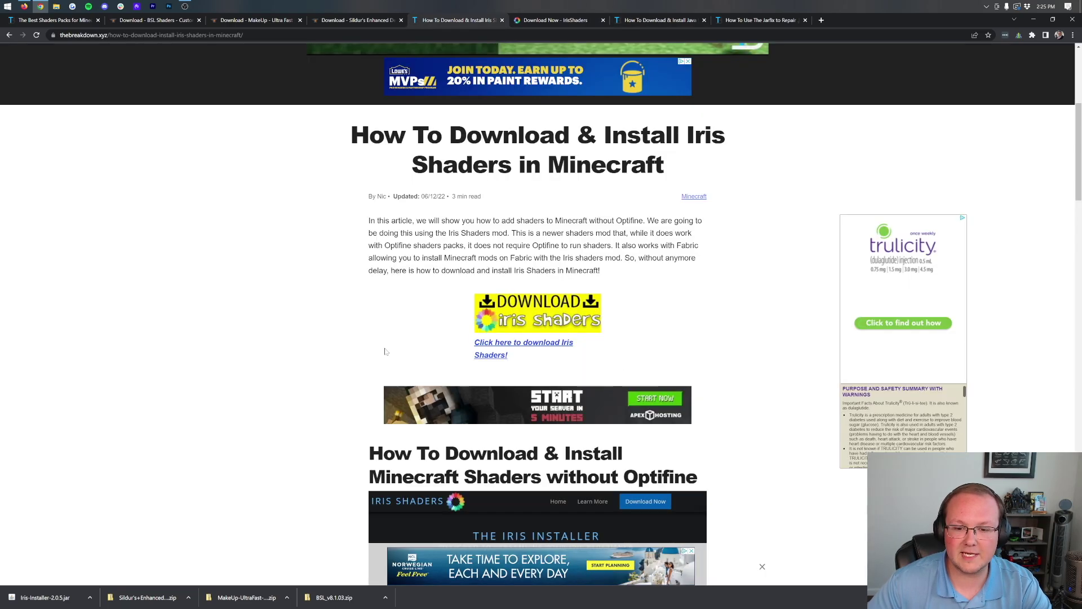
# Leave the browser for the desktop, search the system for "down" and open the Downloads folder.
pyautogui.click(548, 20)
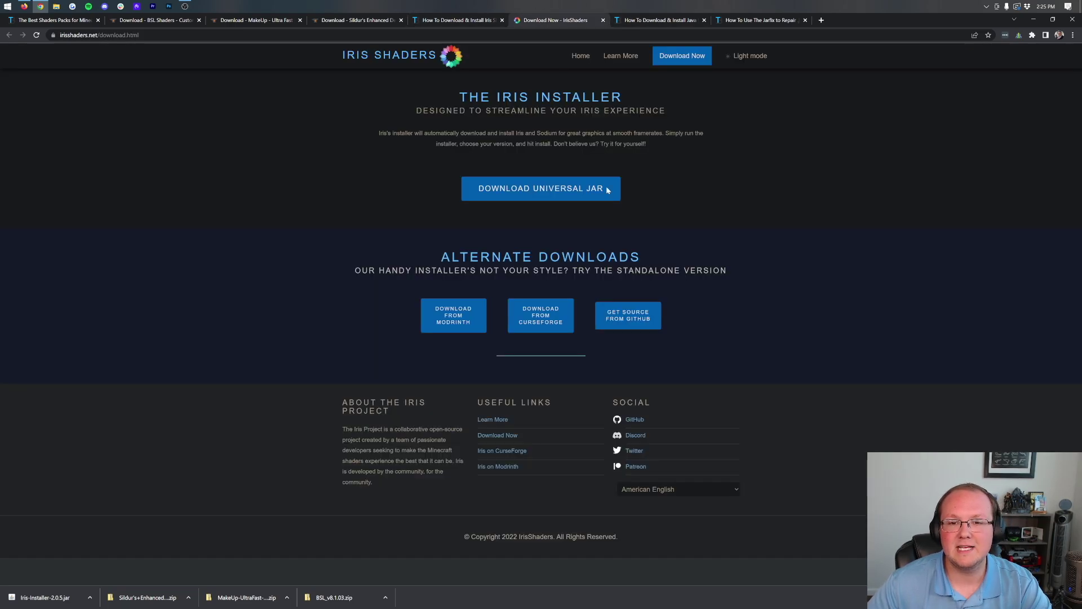
pyautogui.click(659, 20)
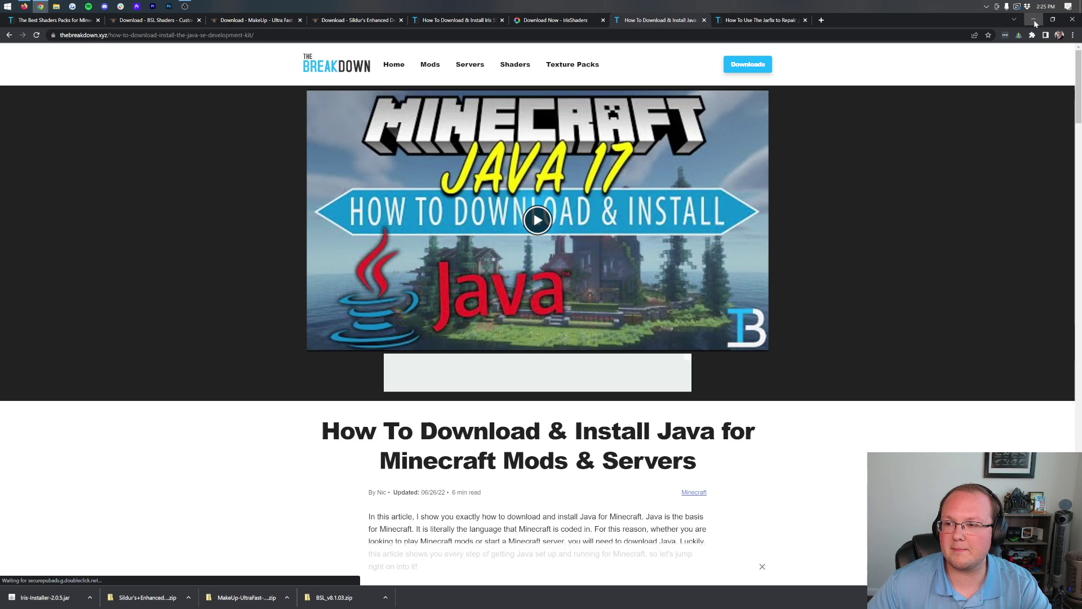
pyautogui.press('super+d')
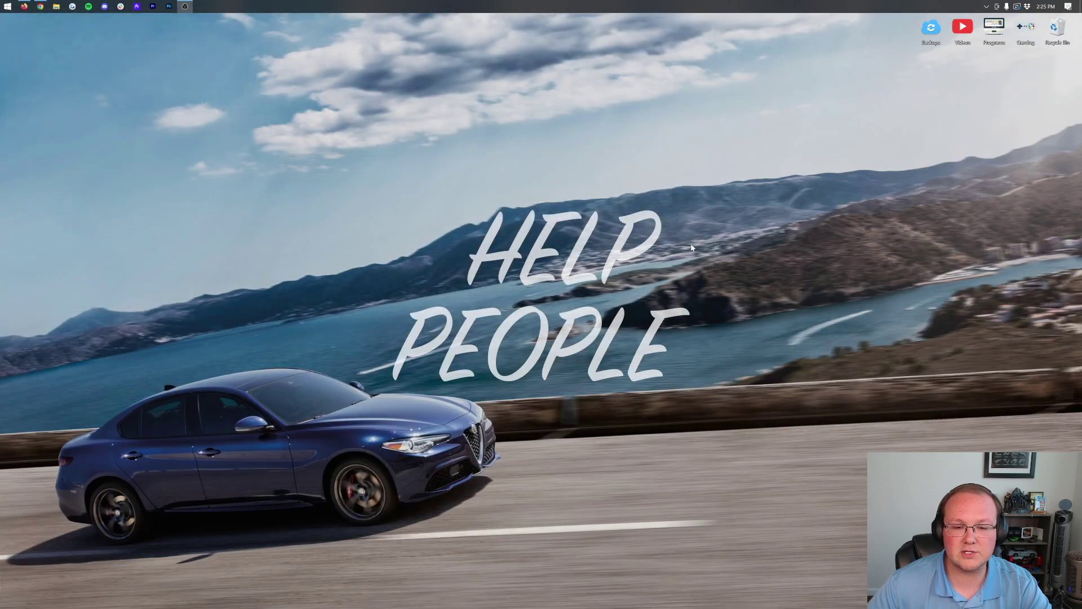
pyautogui.click(7, 5)
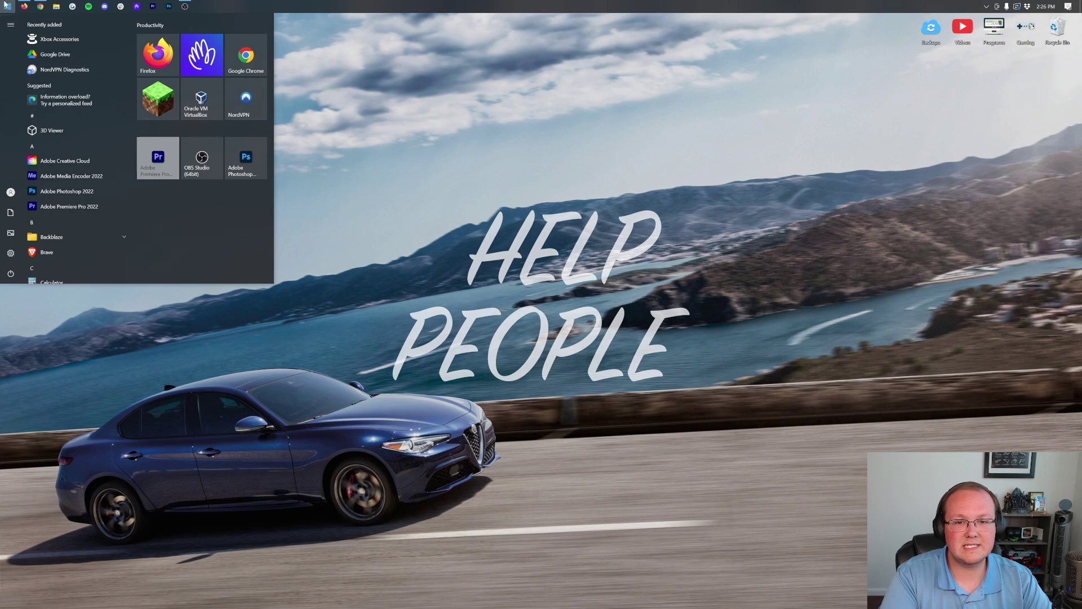
pyautogui.write('down')
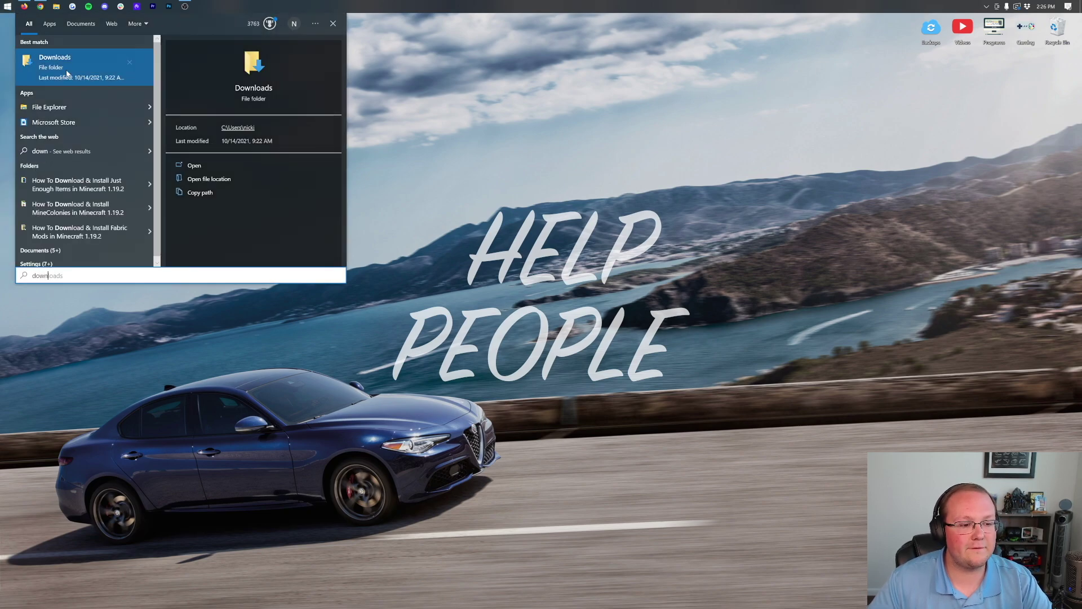
pyautogui.click(75, 67)
pyautogui.moveTo(341, 212); pyautogui.dragTo(585, 162)
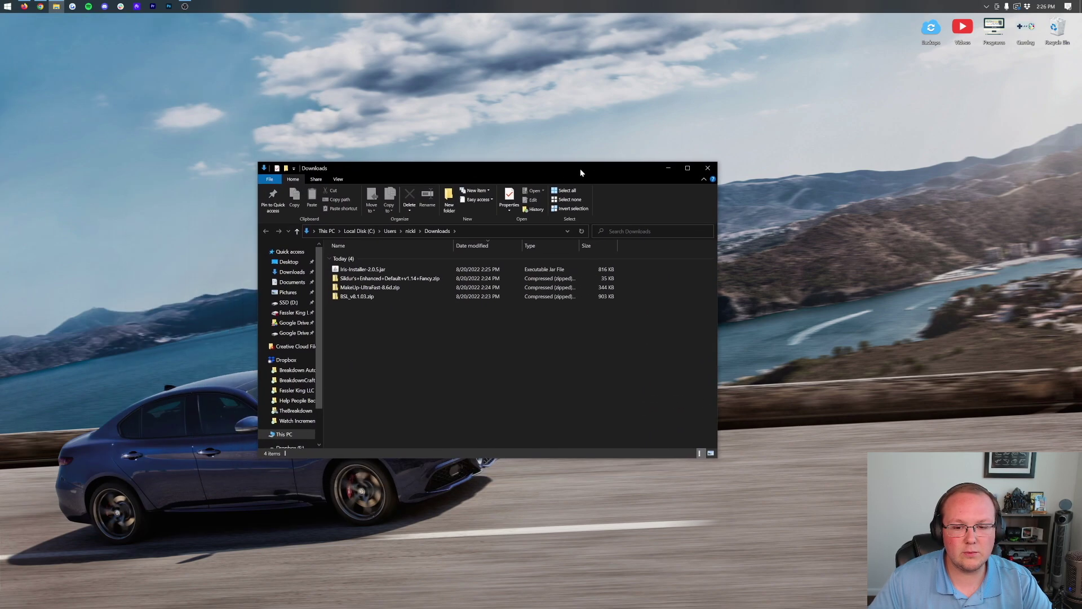
# Move the Iris installer JAR and the three shader pack ZIP files from Downloads to the desktop.
pyautogui.click(376, 265)
pyautogui.click(375, 273)
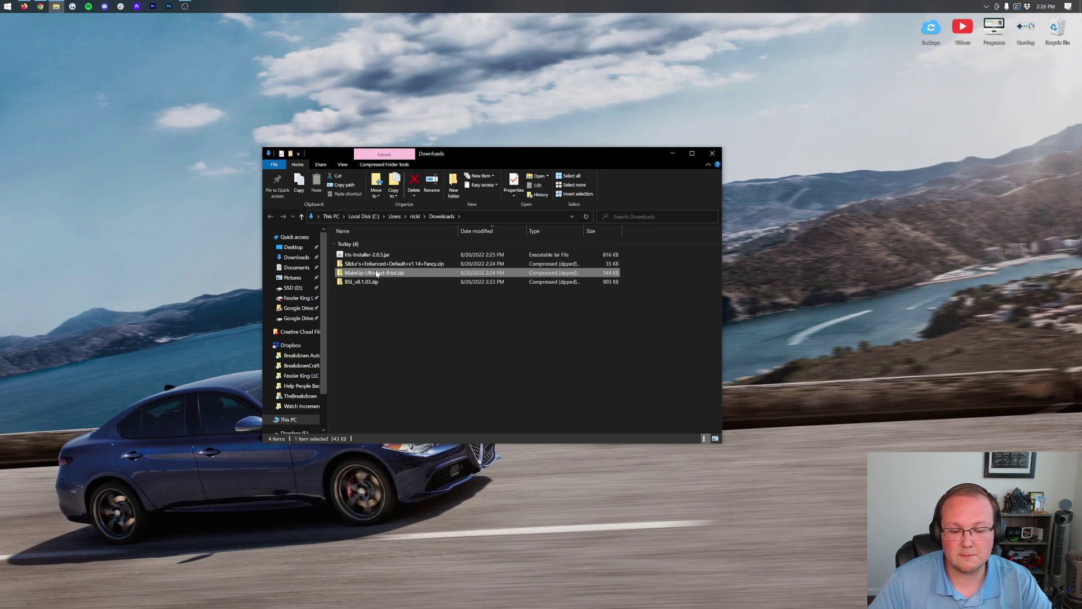
pyautogui.moveTo(373, 288); pyautogui.dragTo(366, 255)
pyautogui.moveTo(367, 254); pyautogui.dragTo(302, 76)
# Arrange the three shader pack ZIP files in a row beside the Iris installer on the desktop, and close the Downloads folder.
pyautogui.moveTo(186, 170); pyautogui.dragTo(225, 252)
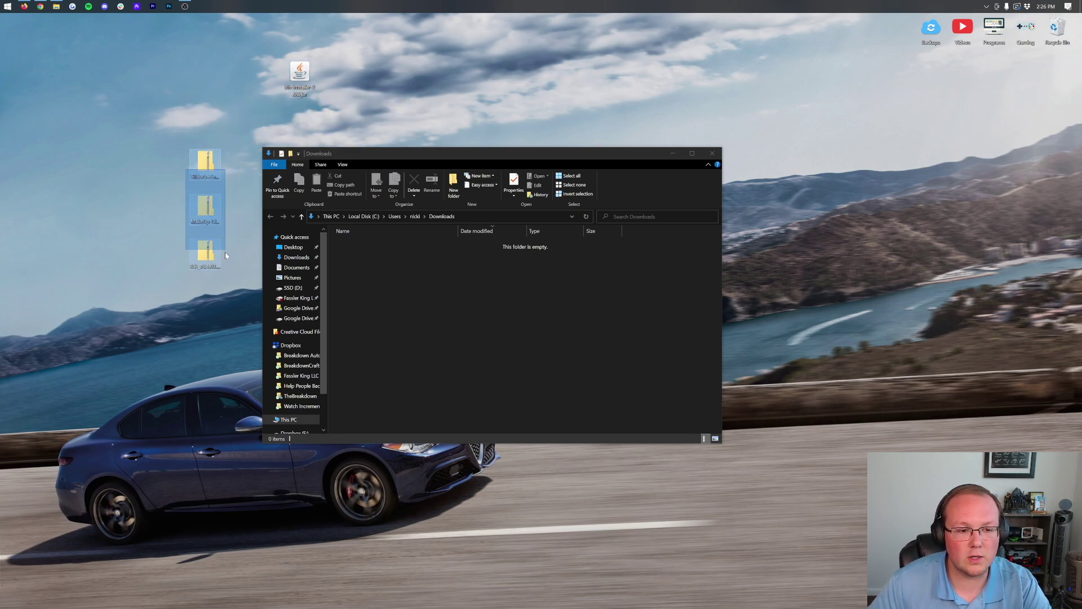
pyautogui.moveTo(206, 205); pyautogui.dragTo(362, 73)
pyautogui.moveTo(363, 29); pyautogui.dragTo(394, 71)
pyautogui.moveTo(363, 115); pyautogui.dragTo(427, 79)
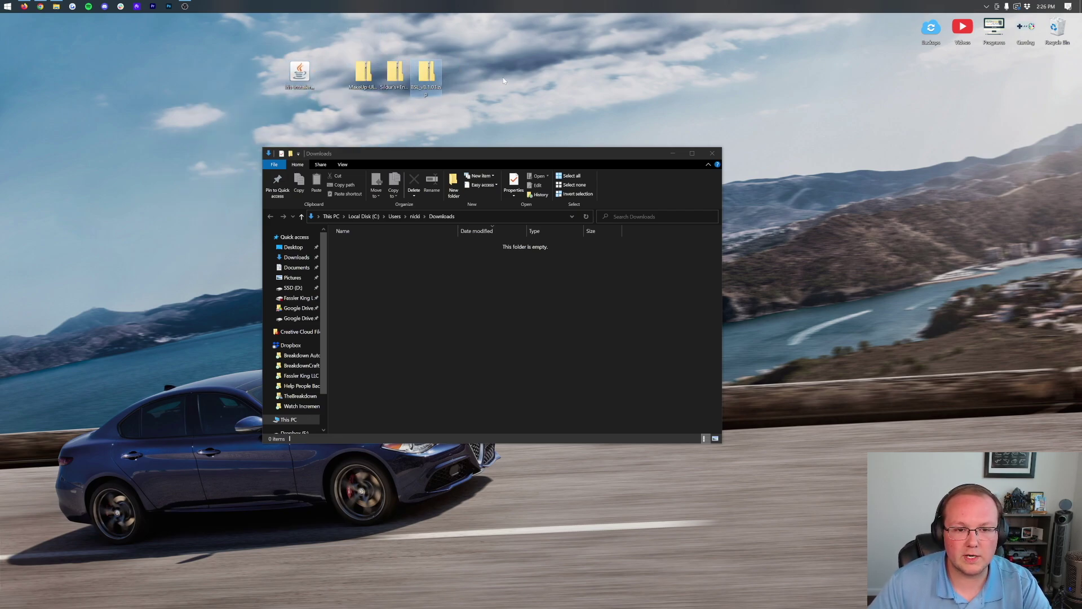
pyautogui.click(712, 153)
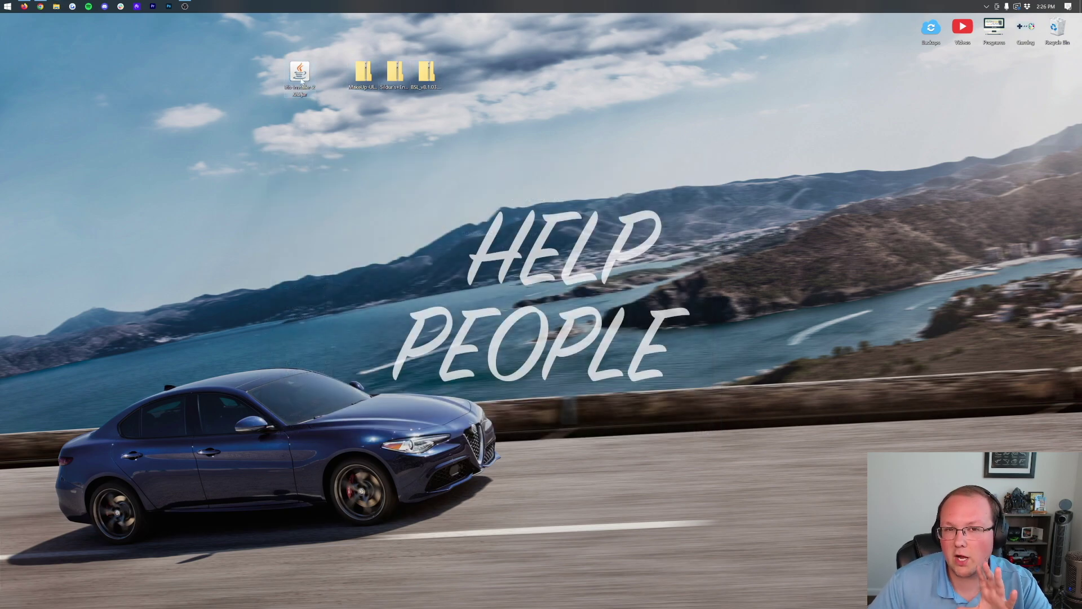
pyautogui.rightClick(301, 71)
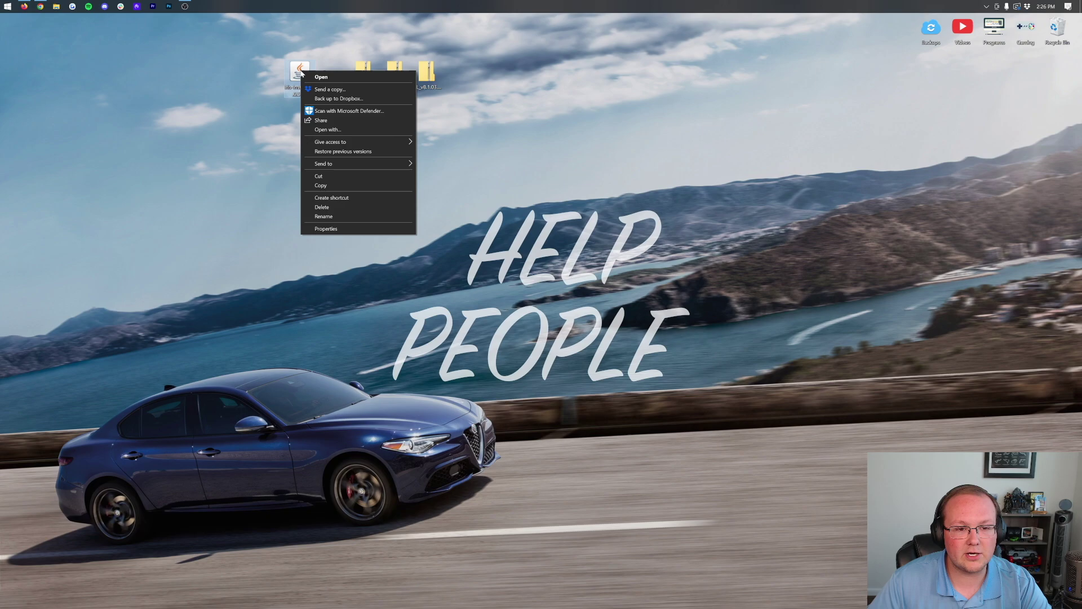
pyautogui.click(332, 130)
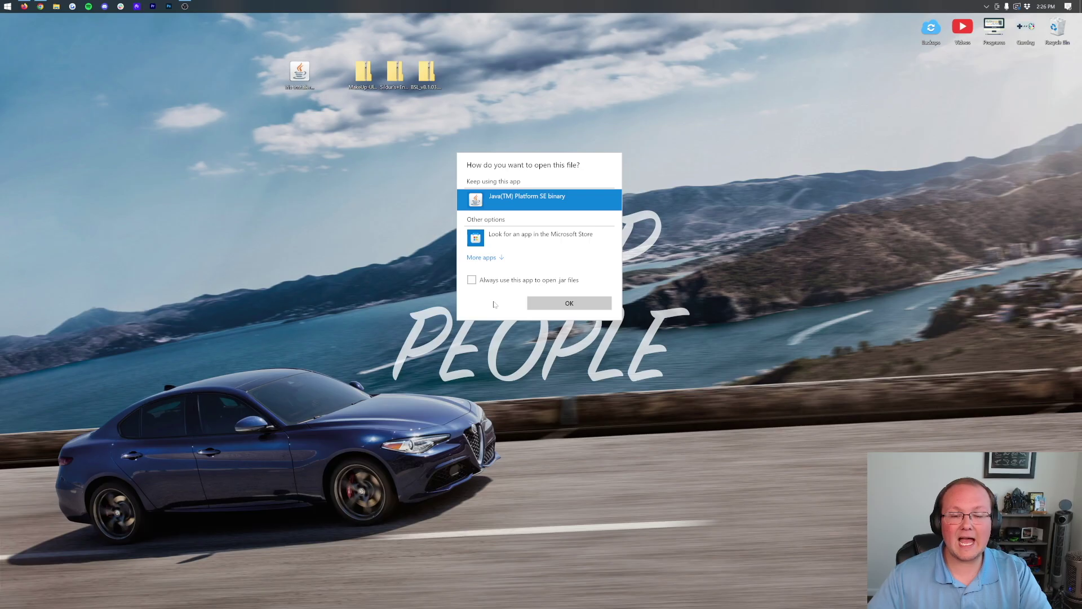
pyautogui.doubleClick(512, 208)
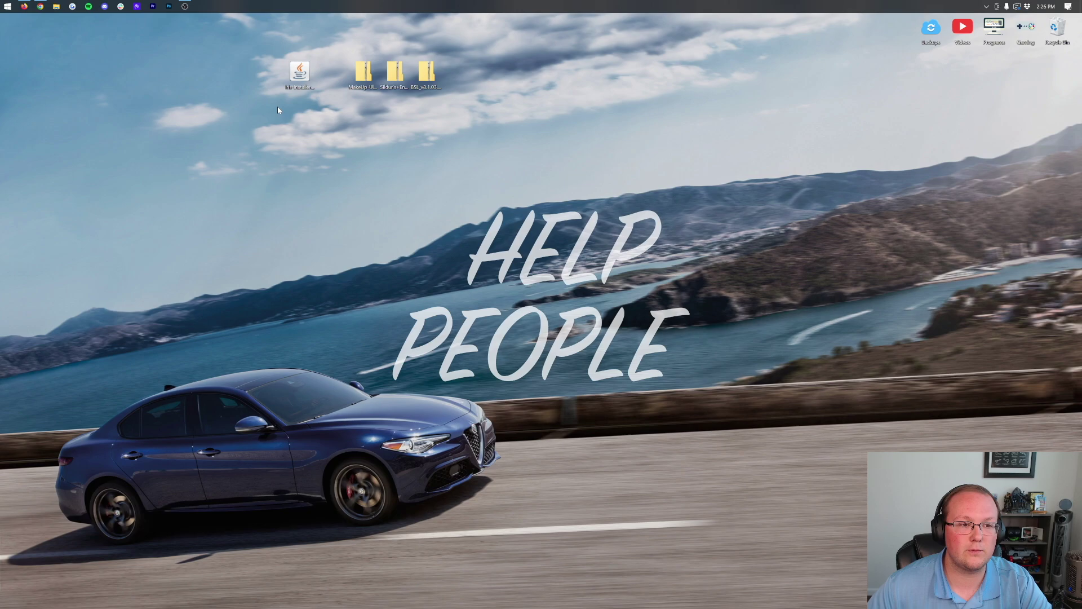
# Review the browser article on downloading and installing Java for Minecraft and the Jarfix article, and return to the desktop.
pyautogui.click(40, 6)
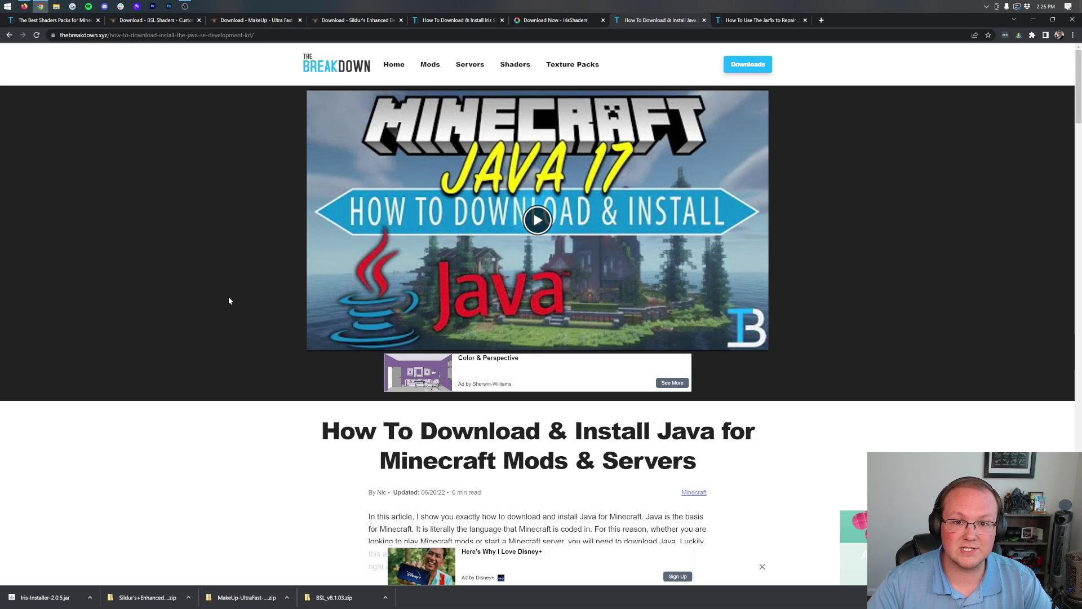
pyautogui.scroll(-20, 464, 401)
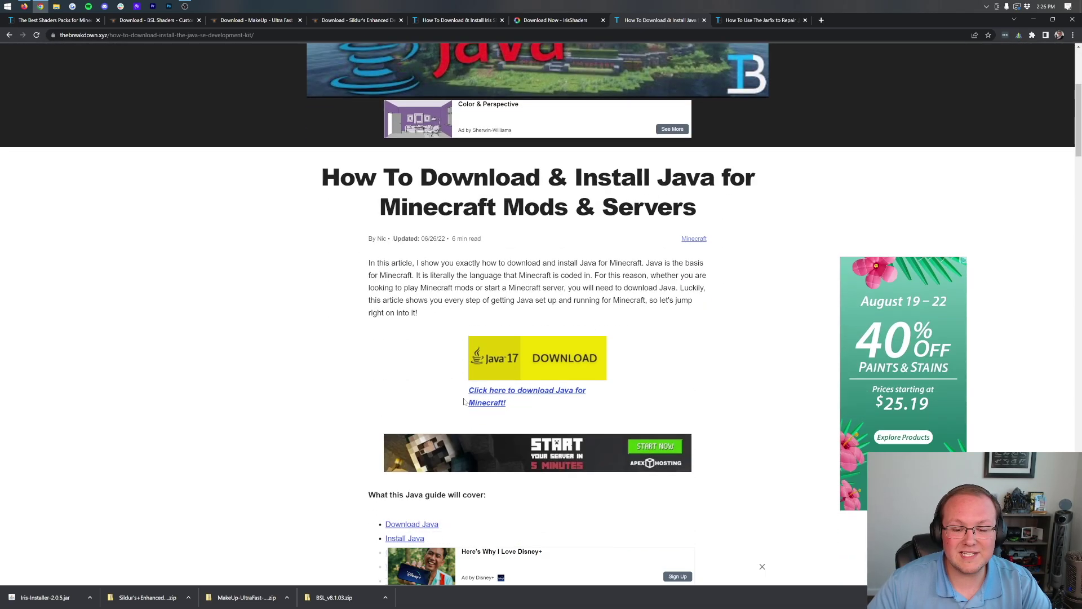
pyautogui.scroll(-18, 464, 401)
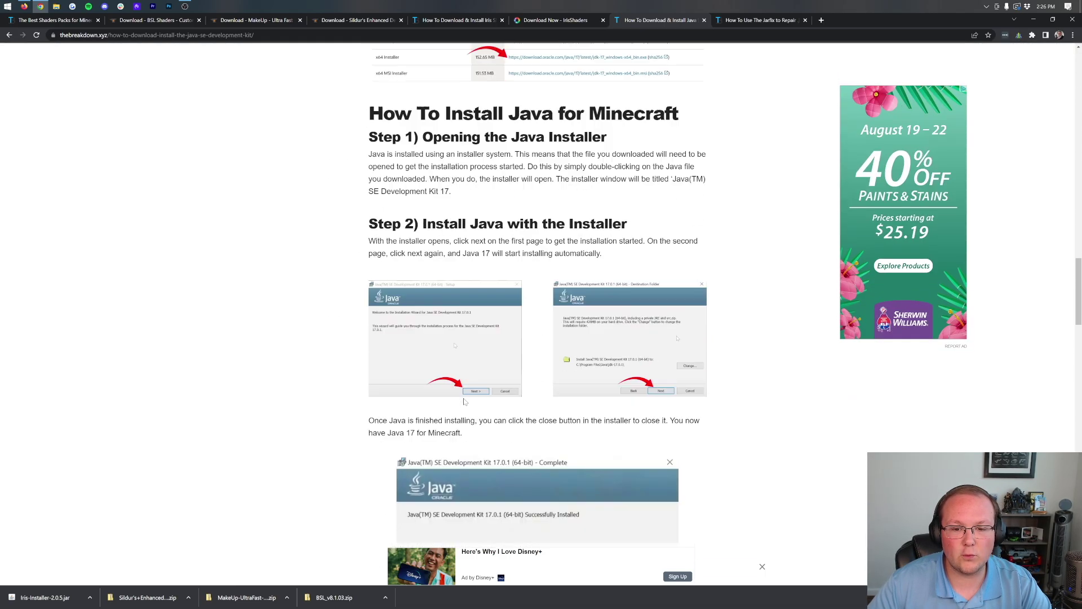
pyautogui.scroll(5, 464, 402)
pyautogui.scroll(15, 464, 401)
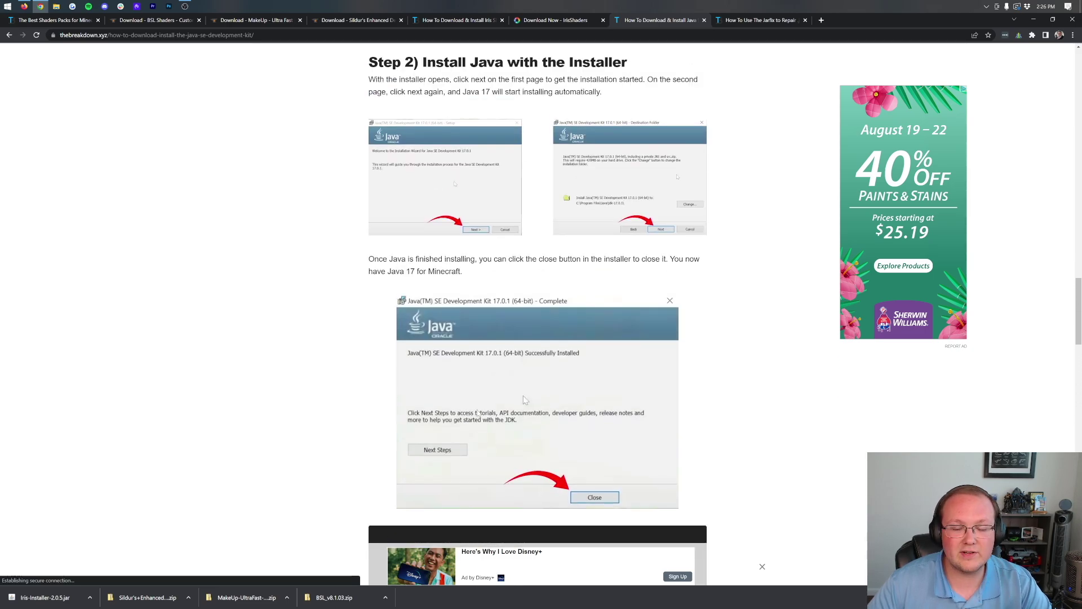
pyautogui.scroll(14, 478, 413)
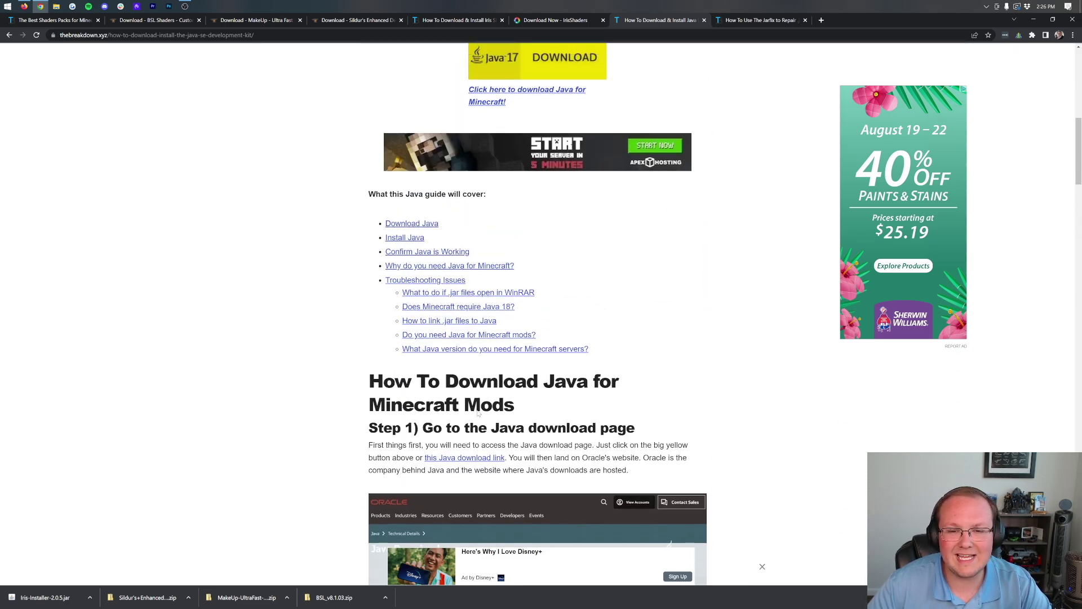
pyautogui.scroll(2, 461, 83)
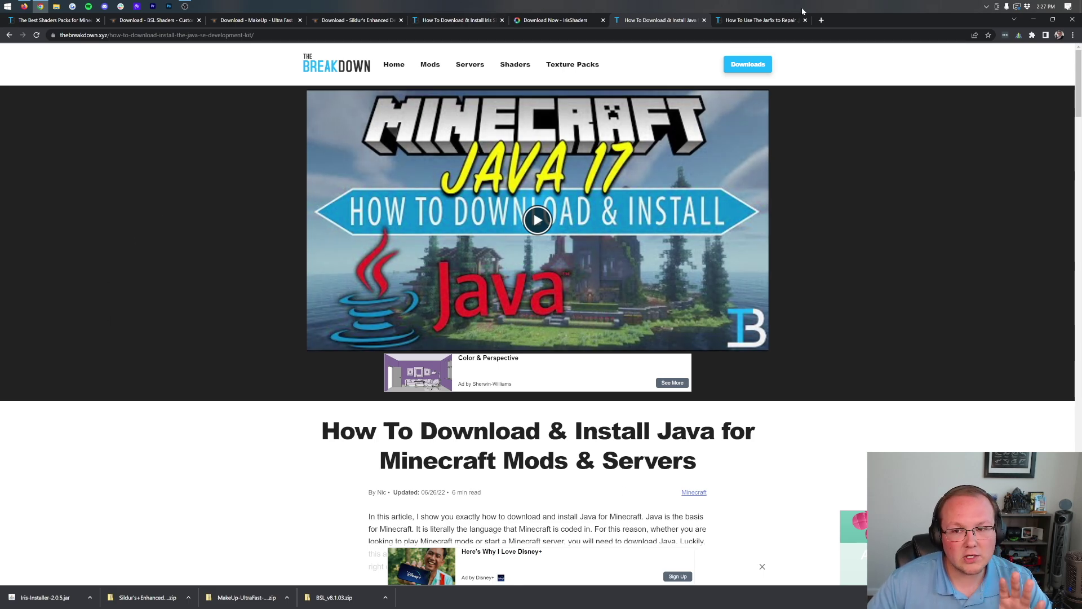
pyautogui.click(785, 21)
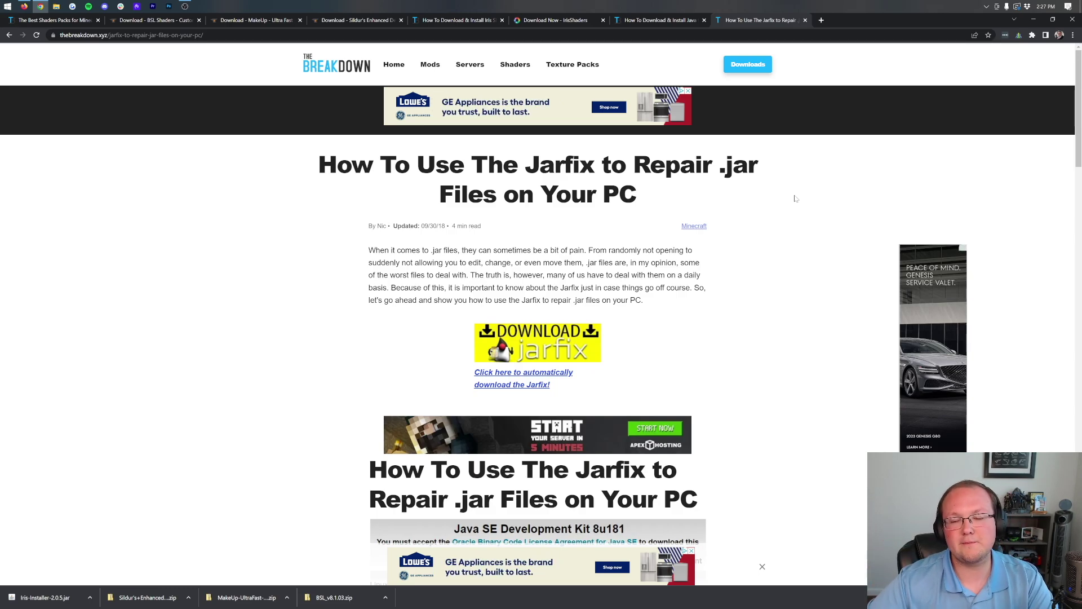
pyautogui.click(1034, 22)
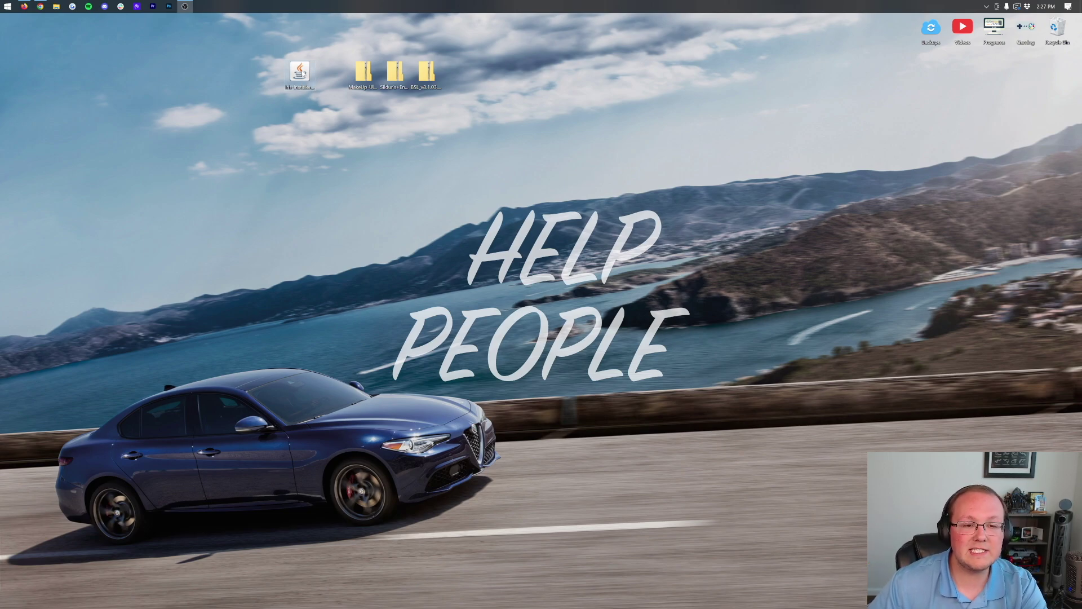
# Open the Iris installer JAR on the desktop with Java(TM) Platform SE binary.
pyautogui.rightClick(300, 70)
pyautogui.click(347, 129)
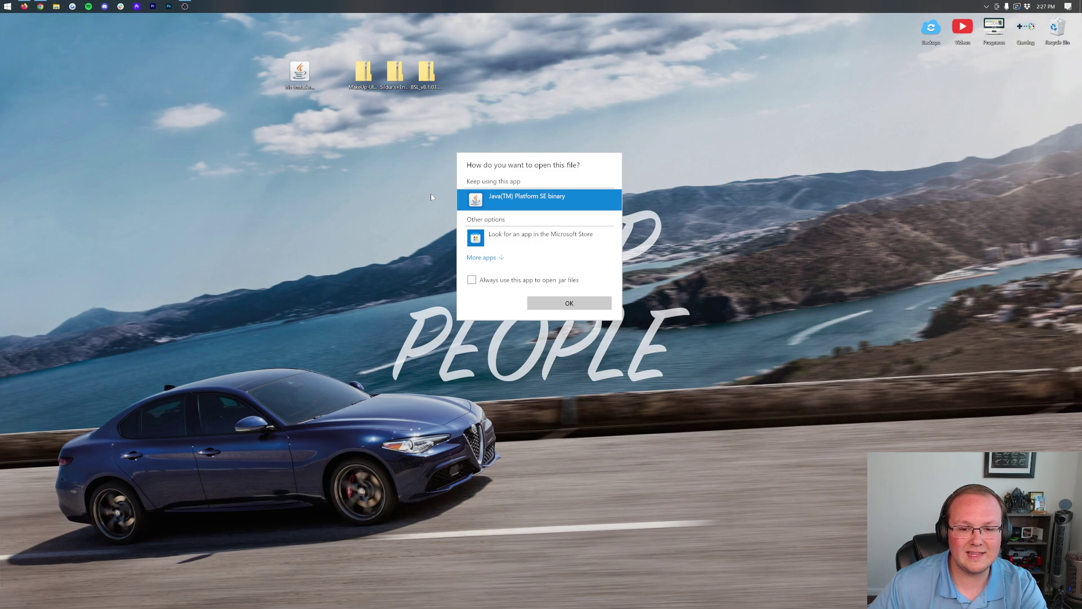
pyautogui.click(569, 303)
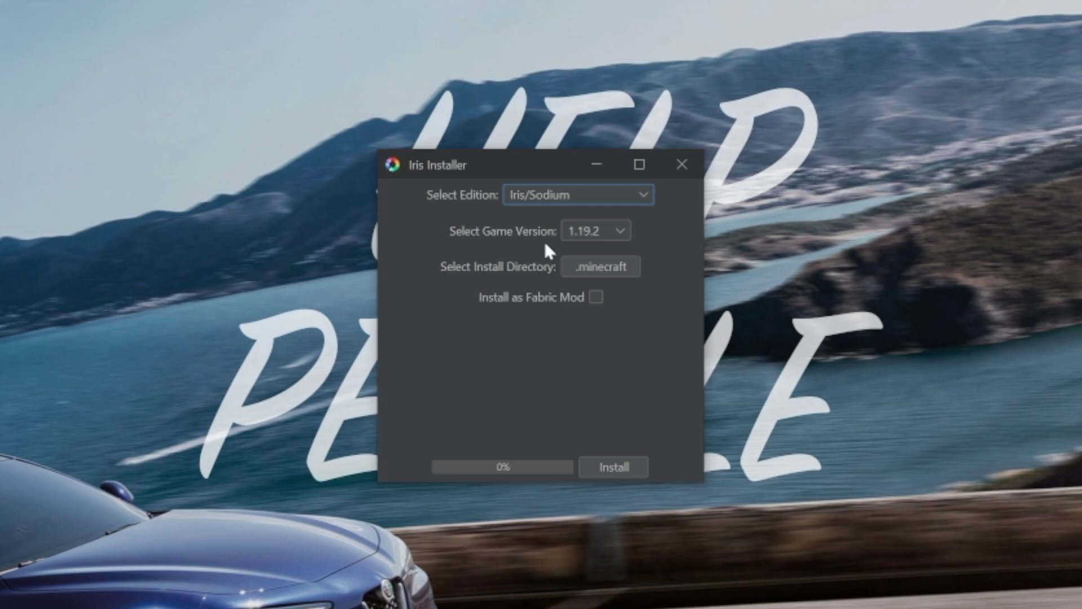
# Install the Iris/Sodium edition for game version 1.19.2 into .minecraft, and delete the installer file from the desktop.
pyautogui.click(612, 467)
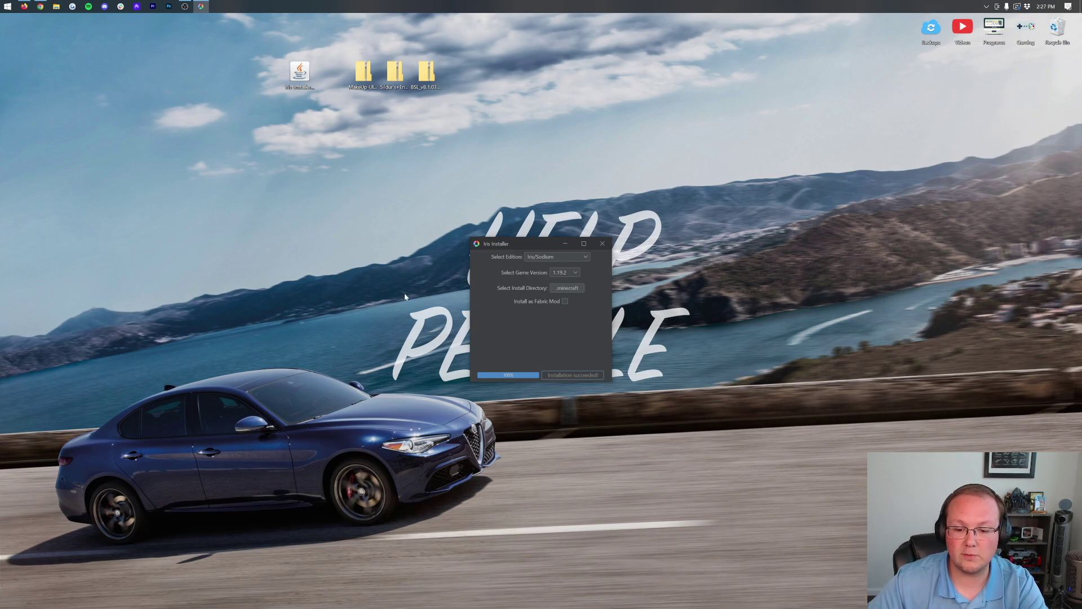
pyautogui.click(602, 245)
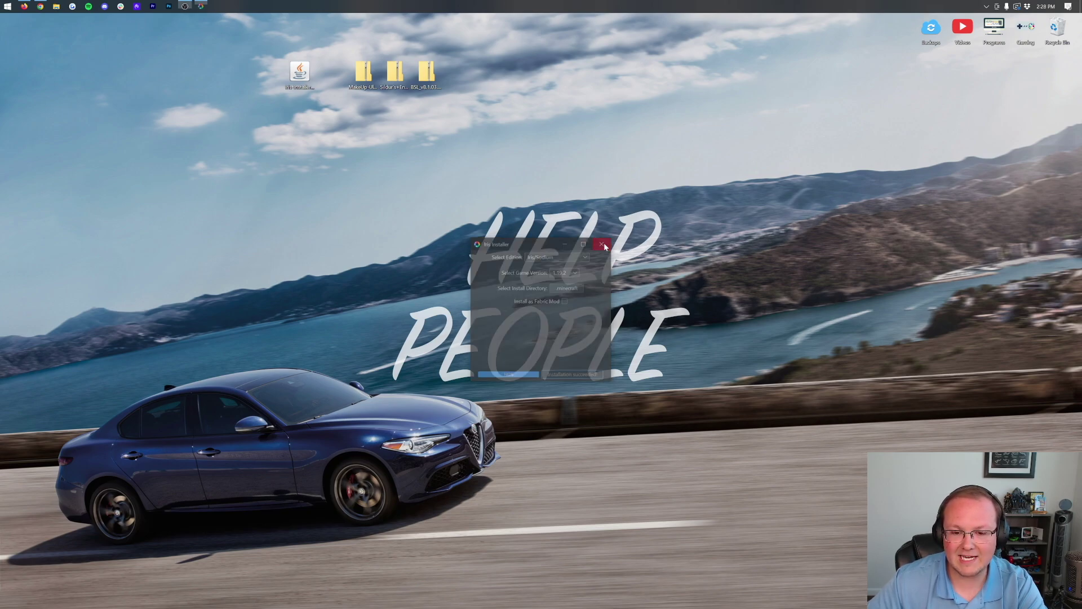
pyautogui.click(297, 68)
pyautogui.press('Delete')
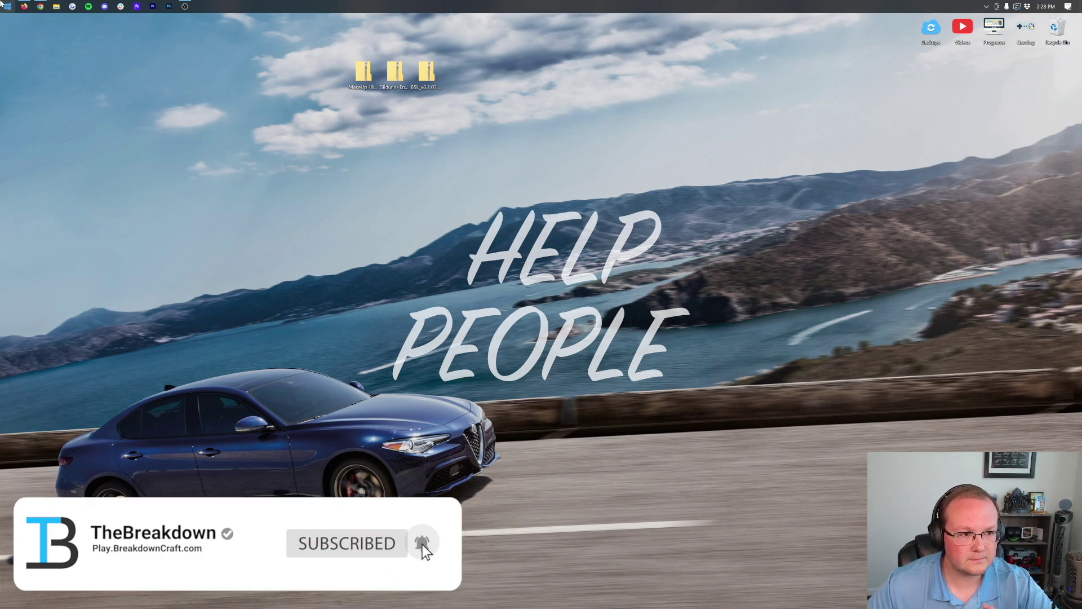
# Open the Minecraft Launcher and list the Java Edition installations with modded versions included.
pyautogui.click(2, 4)
pyautogui.click(683, 198)
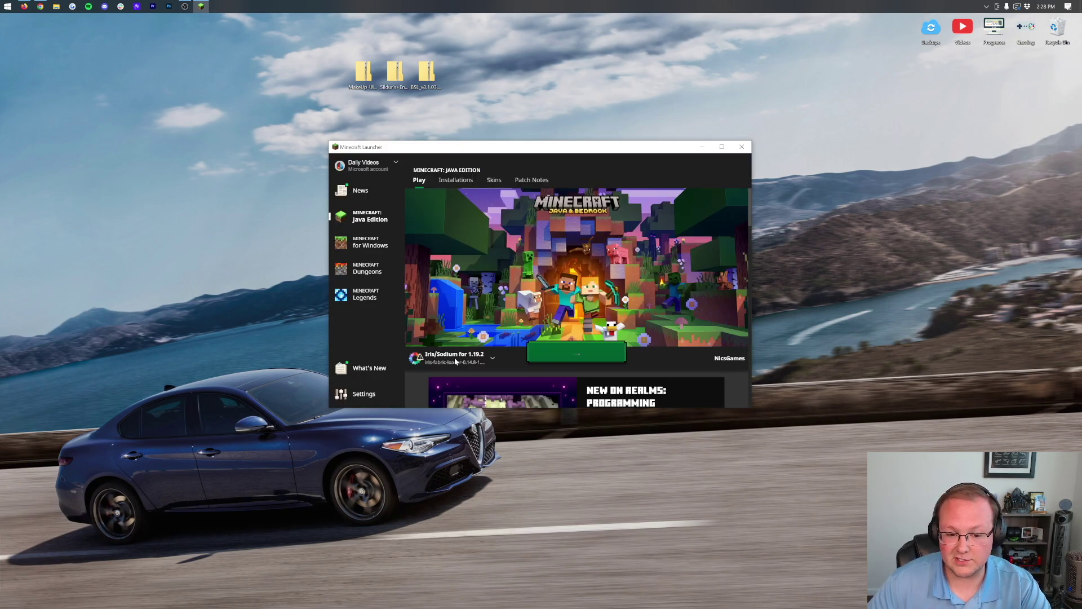
pyautogui.click(486, 358)
pyautogui.click(486, 358)
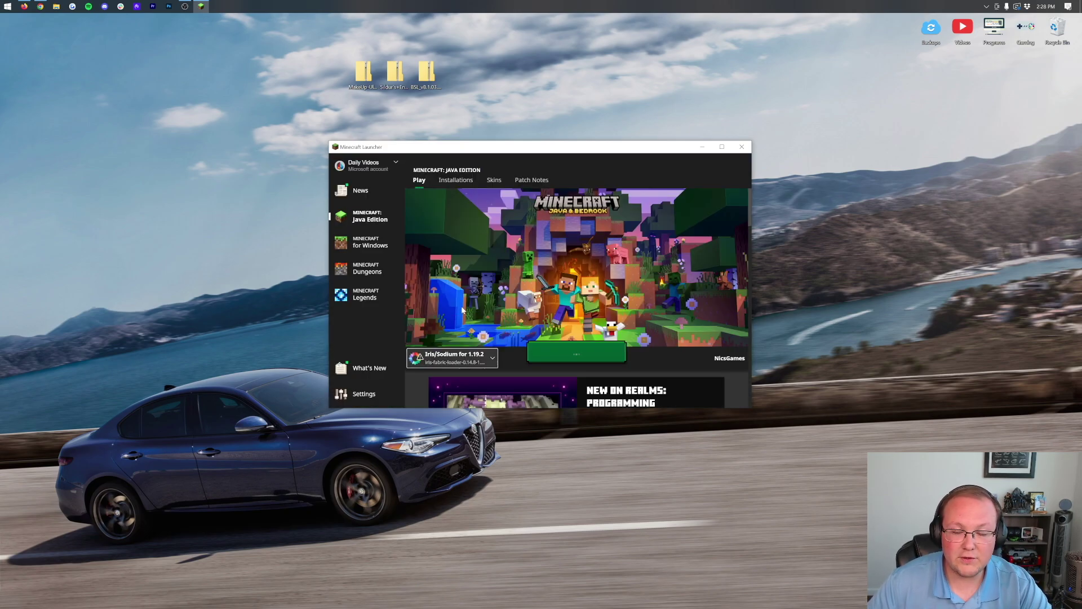
pyautogui.click(455, 180)
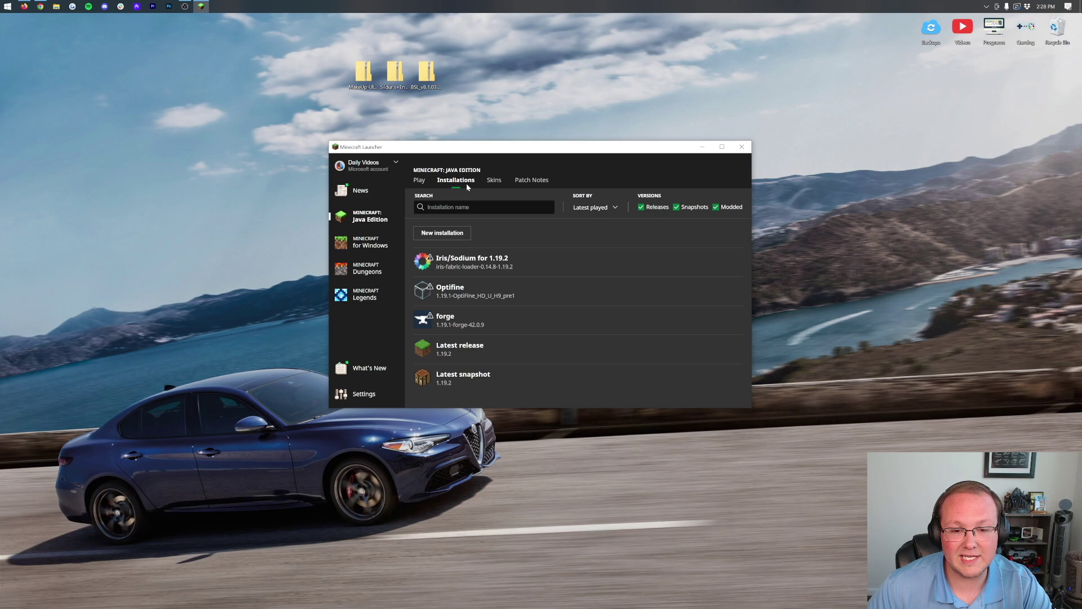
pyautogui.click(732, 209)
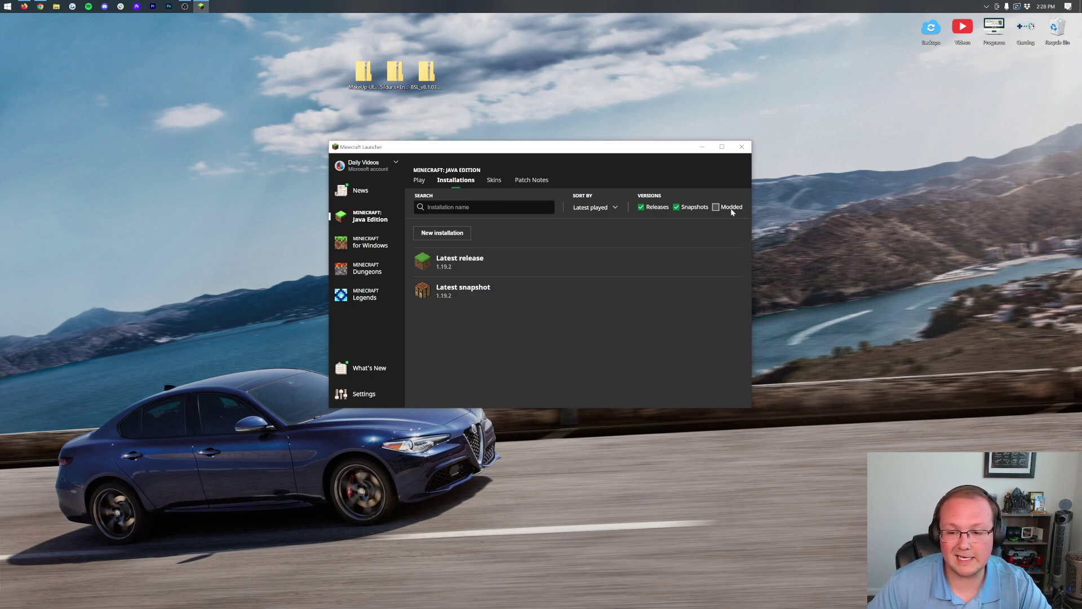
pyautogui.click(730, 208)
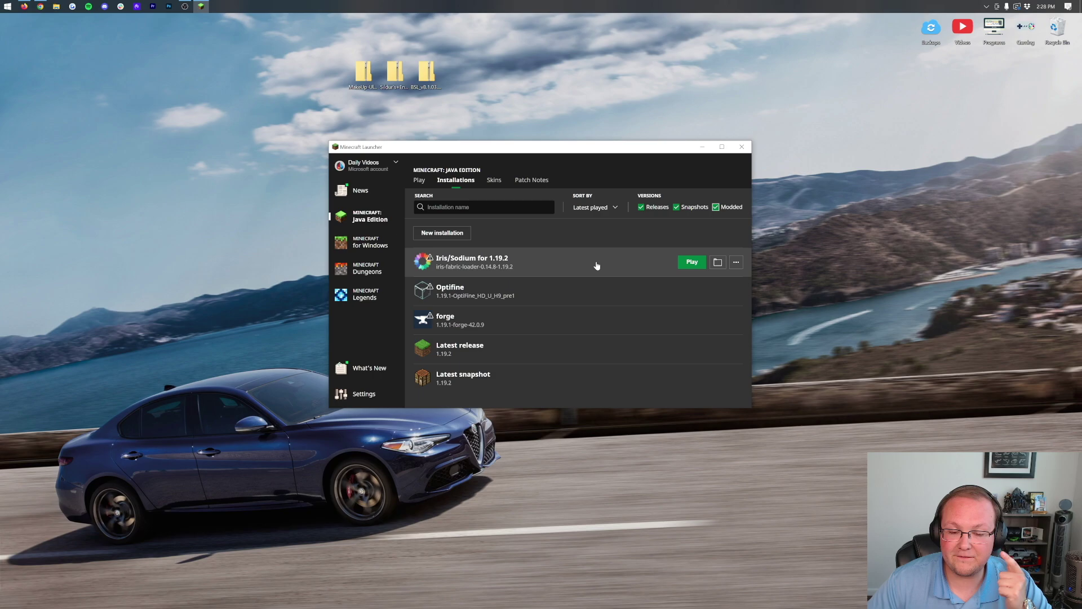
# Create an installation named Shaders 1.19.2 with version release iris-fabric-loader-0.14.8-1.19.2 and a 1920x1080 resolution.
pyautogui.click(434, 235)
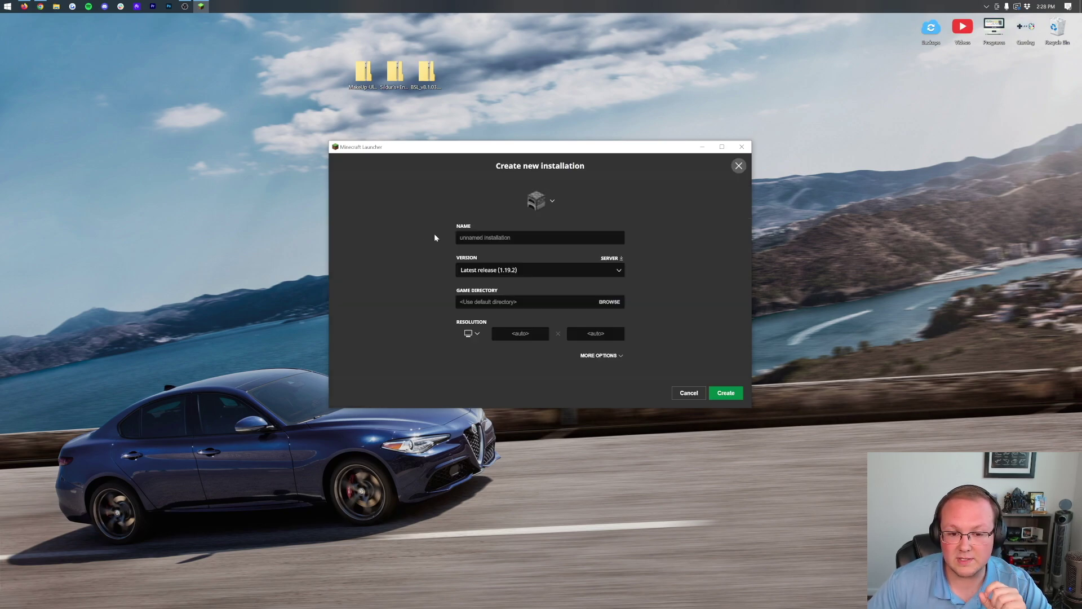
pyautogui.click(457, 238)
pyautogui.write('Shaders 1.19.2')
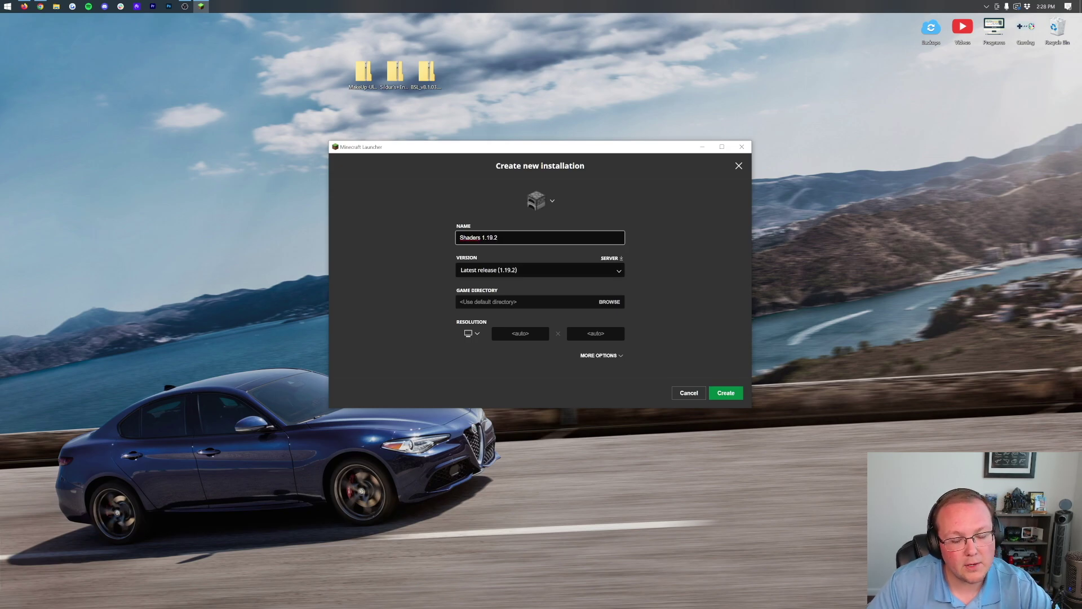
pyautogui.press('Tab')
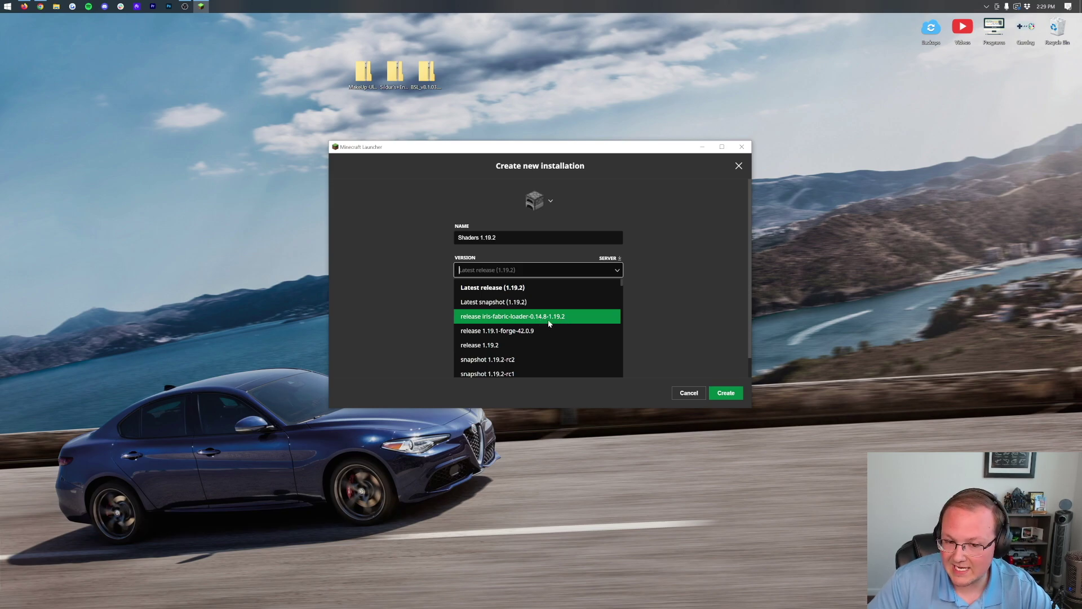
pyautogui.click(500, 320)
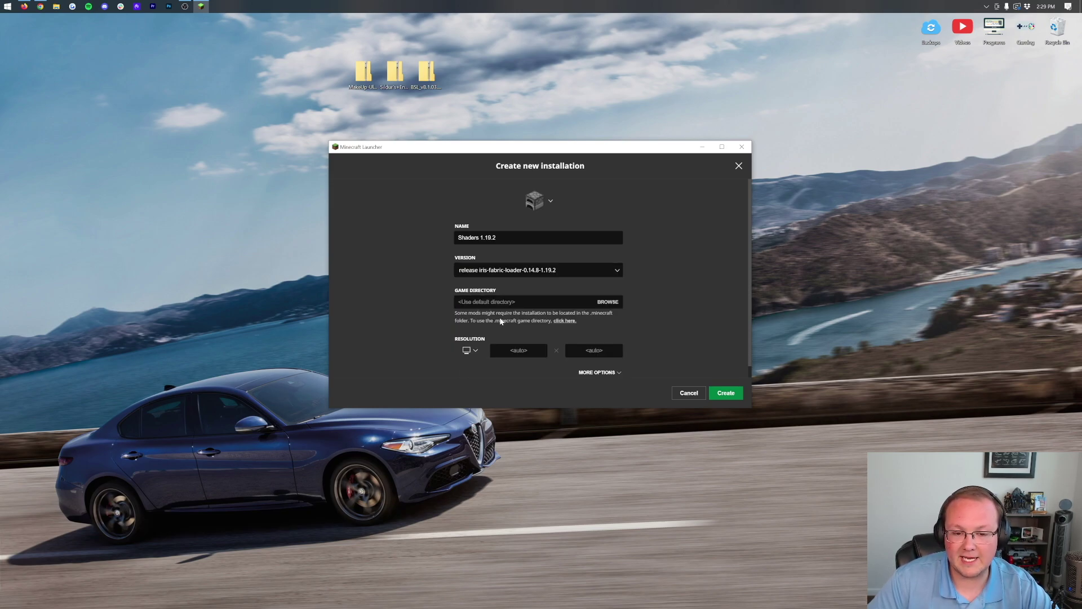
pyautogui.click(474, 351)
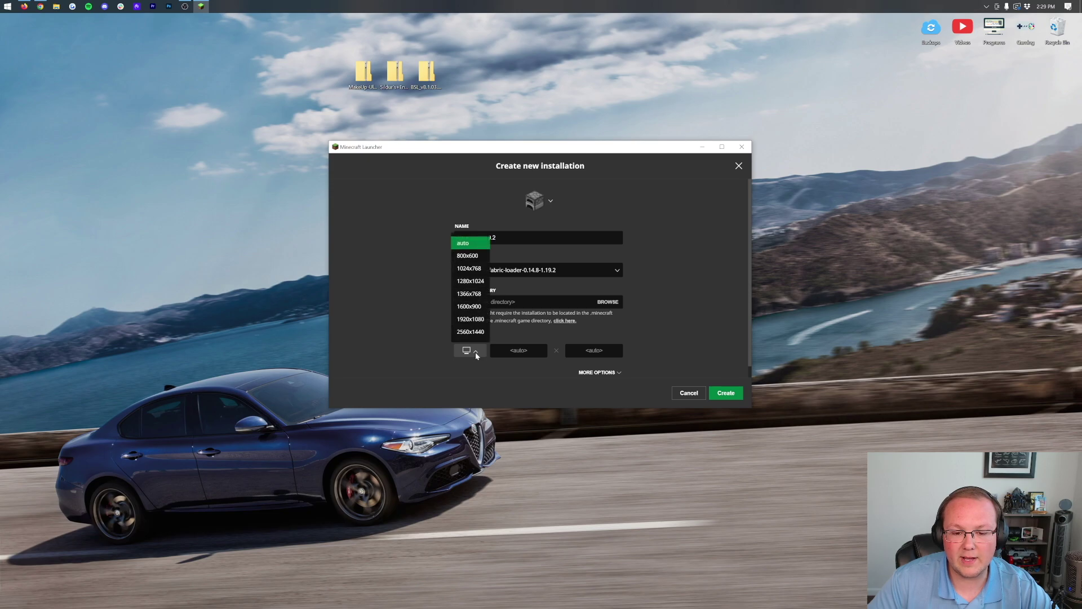
pyautogui.click(471, 320)
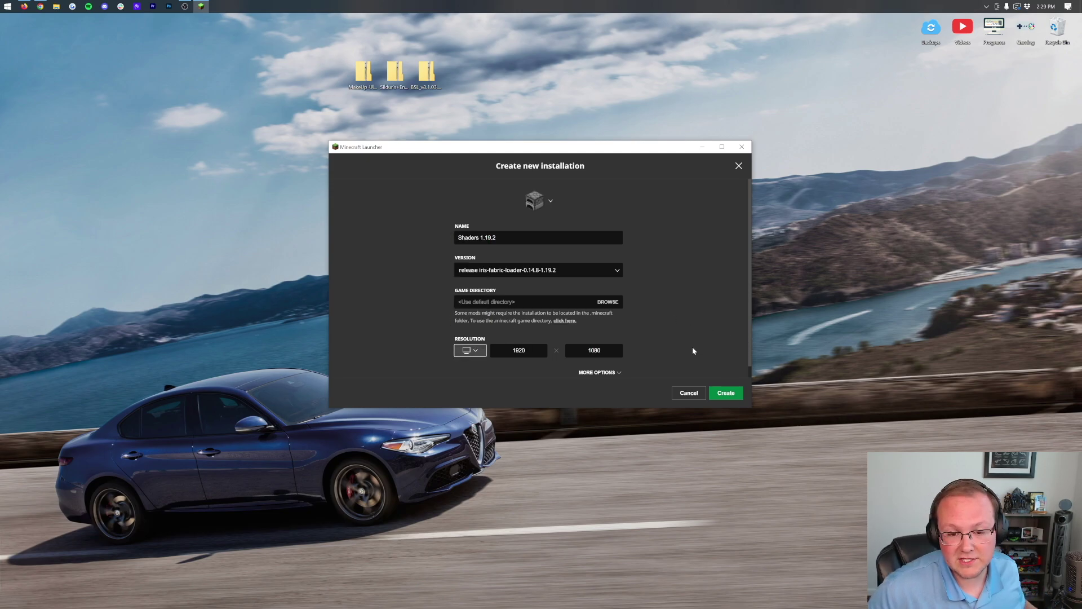
pyautogui.click(721, 392)
# Open the game folder of the Iris/Sodium for 1.19.2 installation and delete its shaderpacks folder.
pyautogui.scroll(-1, 581, 270)
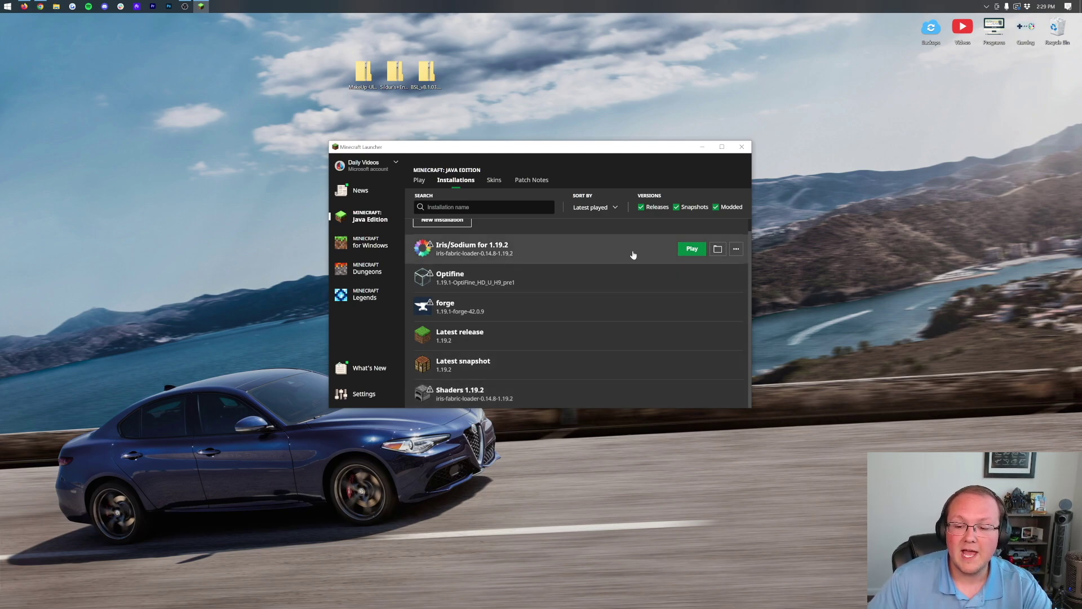
pyautogui.click(722, 254)
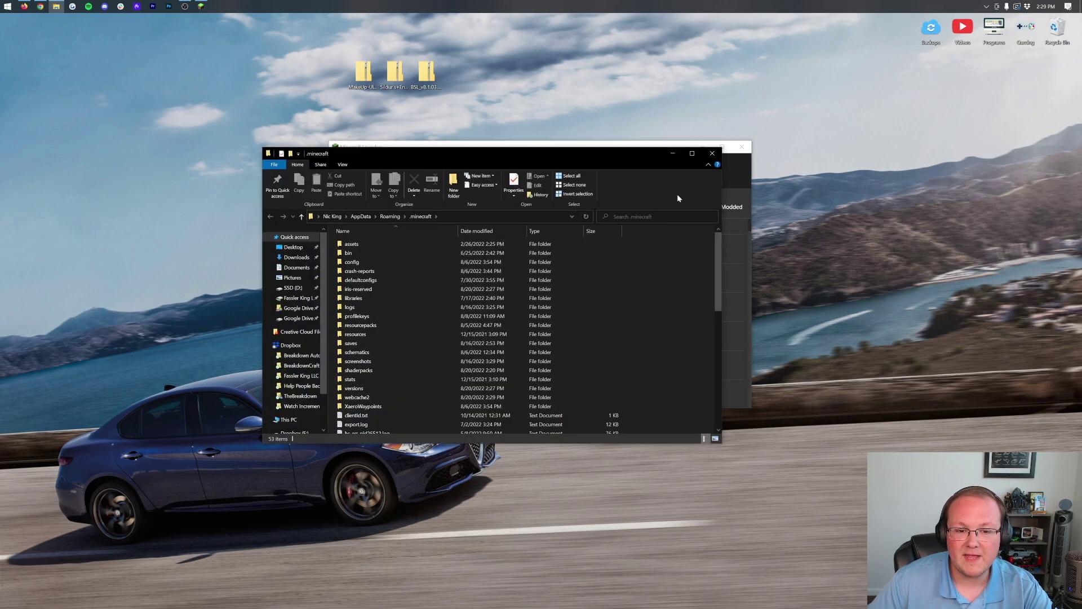
pyautogui.moveTo(438, 150); pyautogui.dragTo(481, 137)
pyautogui.click(424, 356)
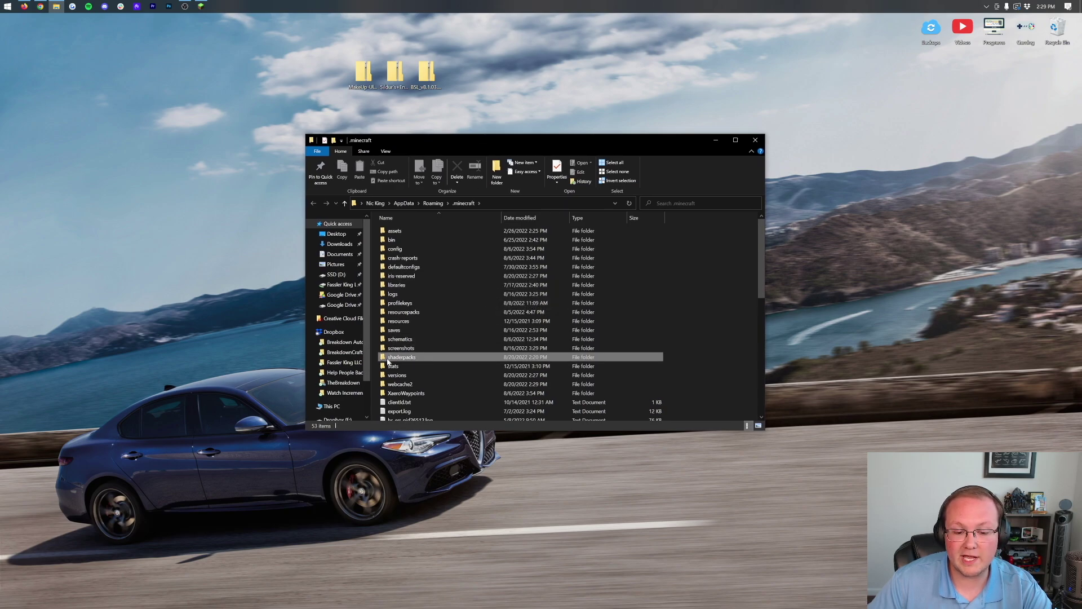
pyautogui.press('Delete')
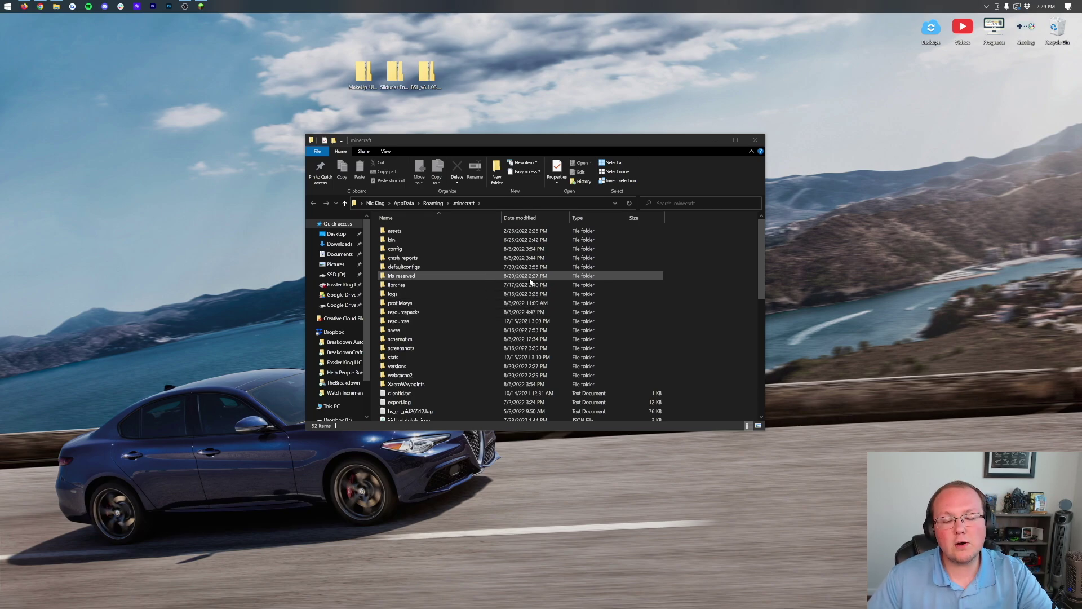
# Create a new folder named shaderpacks inside .minecraft.
pyautogui.rightClick(375, 229)
pyautogui.moveTo(425, 338)
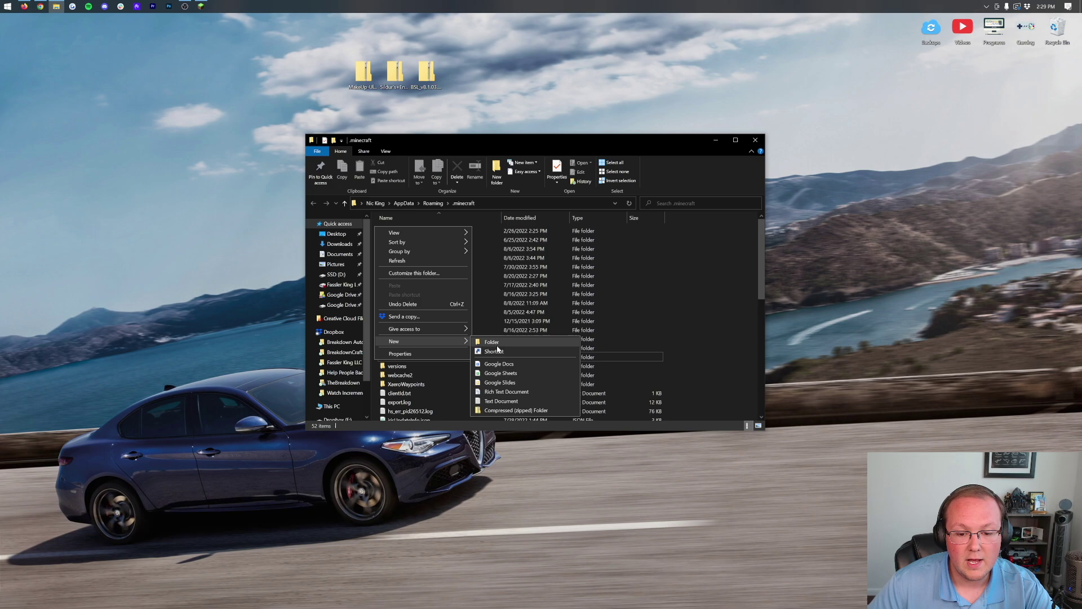
pyautogui.click(506, 342)
pyautogui.write('shaderpa')
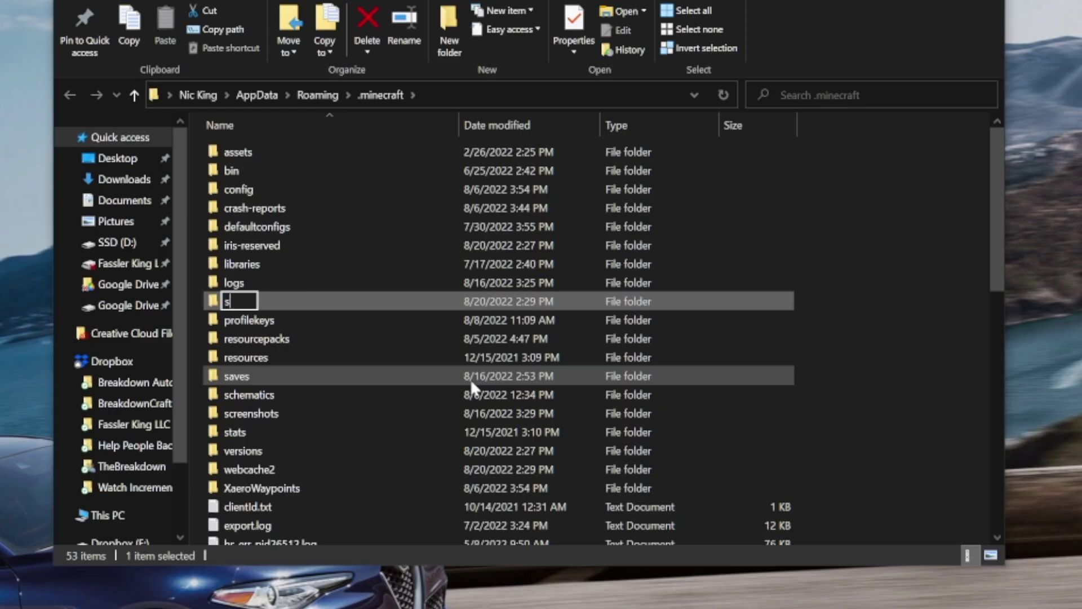
pyautogui.write('cks')
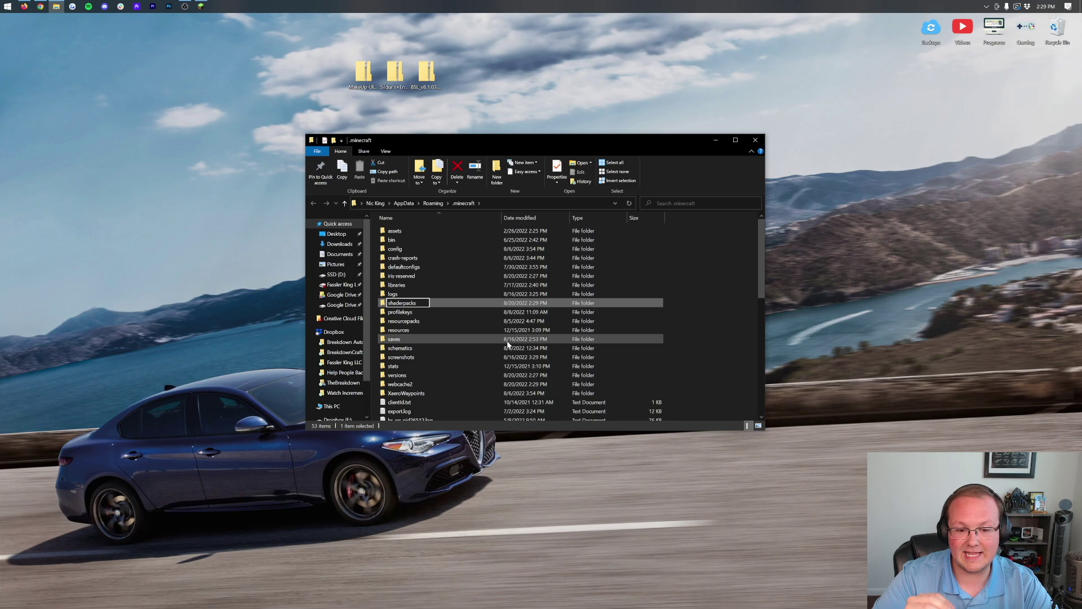
pyautogui.hotkey('ctrl', 'a')
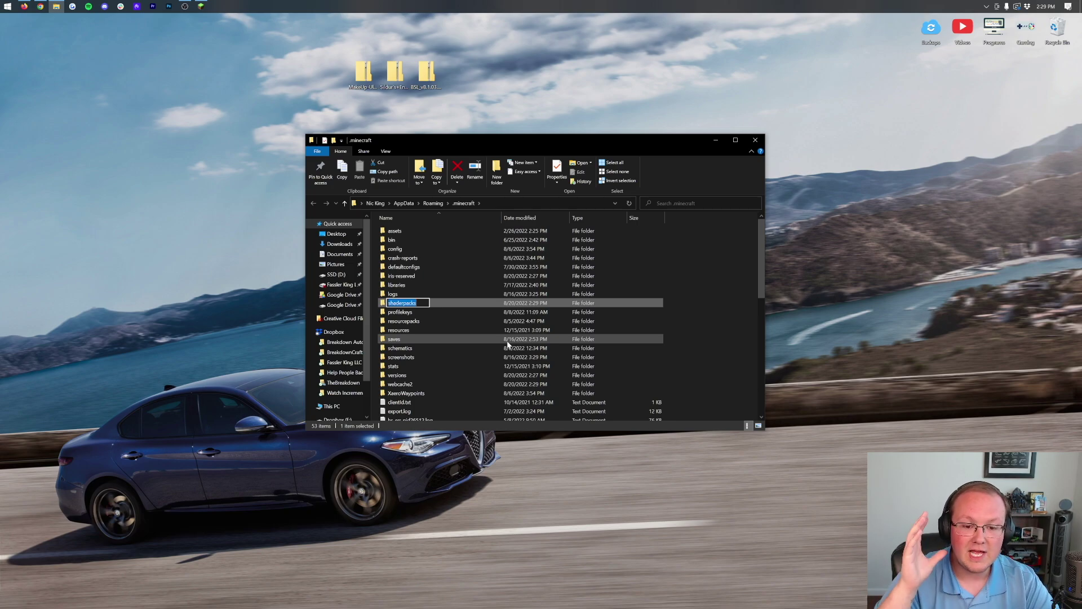
pyautogui.press('Return')
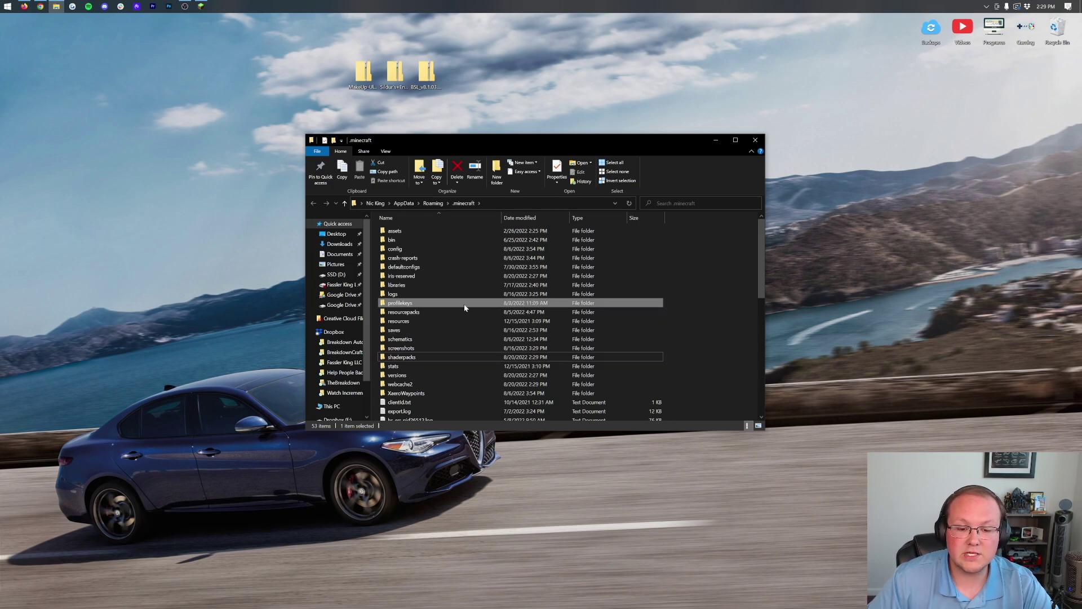
# Move the MakeUp, Sildur's and BSL zip files from the desktop into the shaderpacks folder and close the folder window.
pyautogui.doubleClick(417, 359)
pyautogui.moveTo(509, 91); pyautogui.dragTo(488, 320)
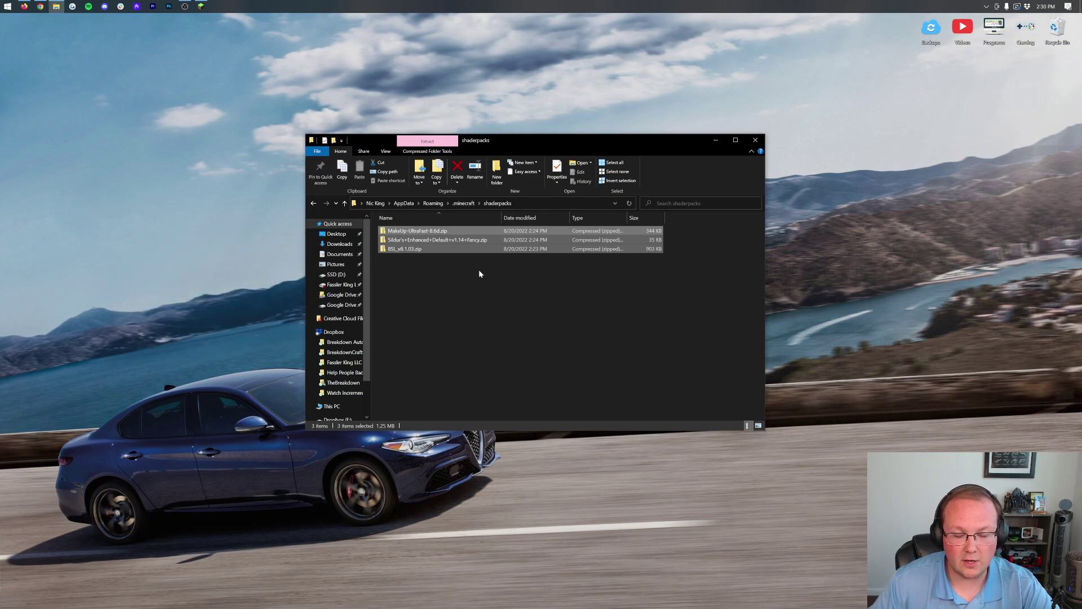
pyautogui.click(755, 140)
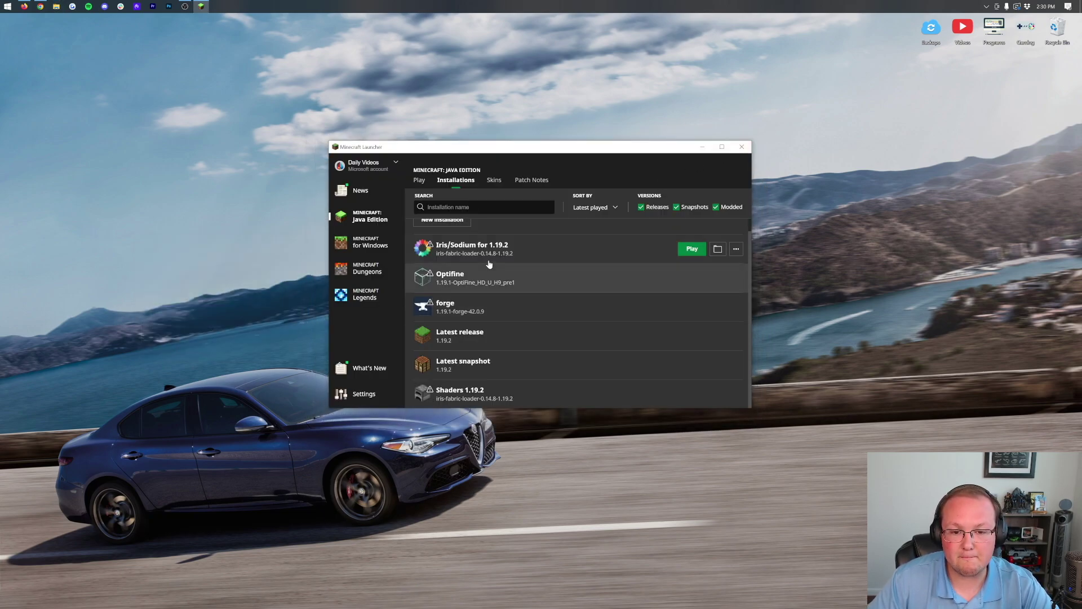
# Launch the game with the Shaders 1.19.2 installation.
pyautogui.click(689, 257)
pyautogui.click(595, 325)
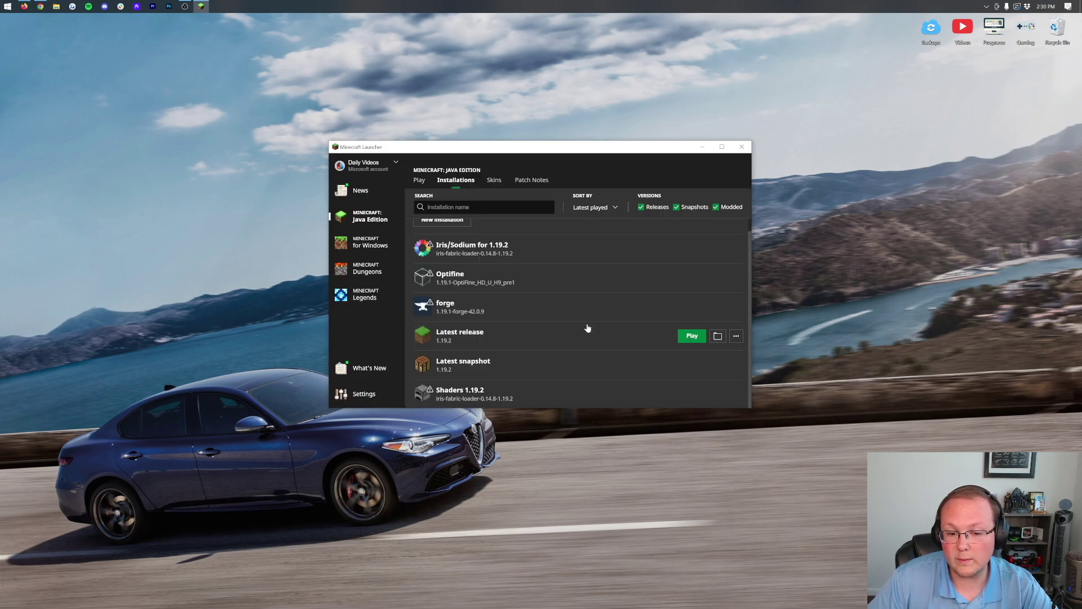
pyautogui.click(692, 394)
pyautogui.click(633, 326)
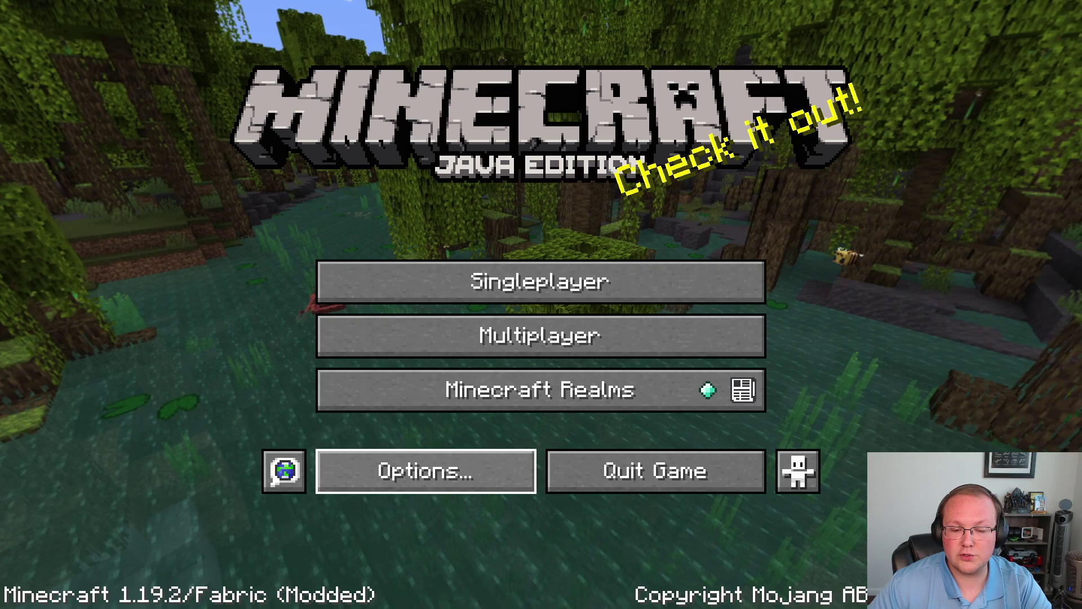
# Open the game's video settings and review the General, Quality, Performance and Advanced options.
pyautogui.click(479, 485)
pyautogui.click(399, 295)
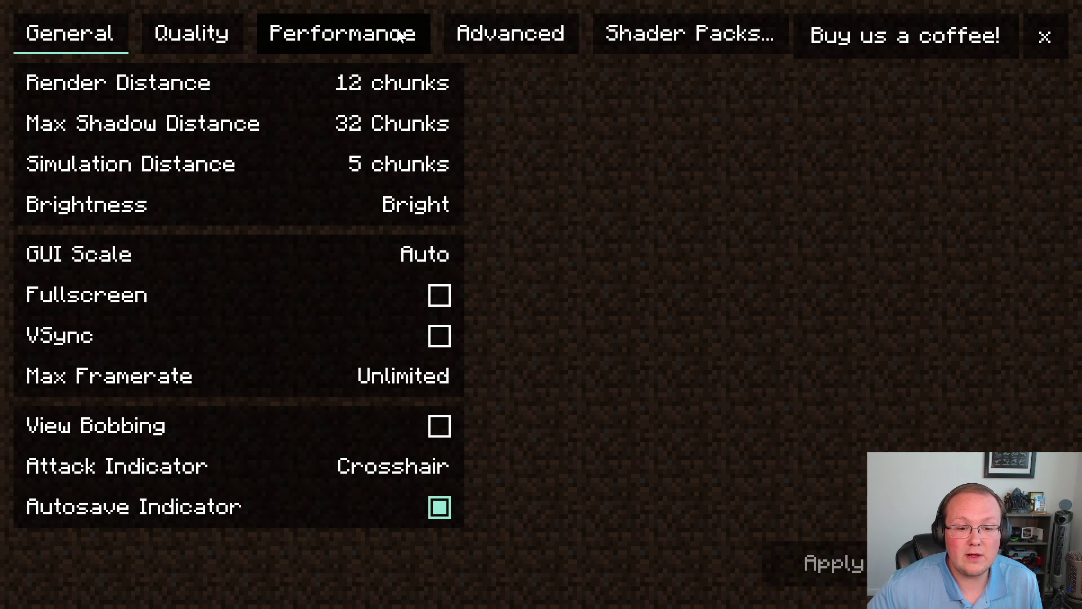
pyautogui.moveTo(273, 152)
pyautogui.click(192, 34)
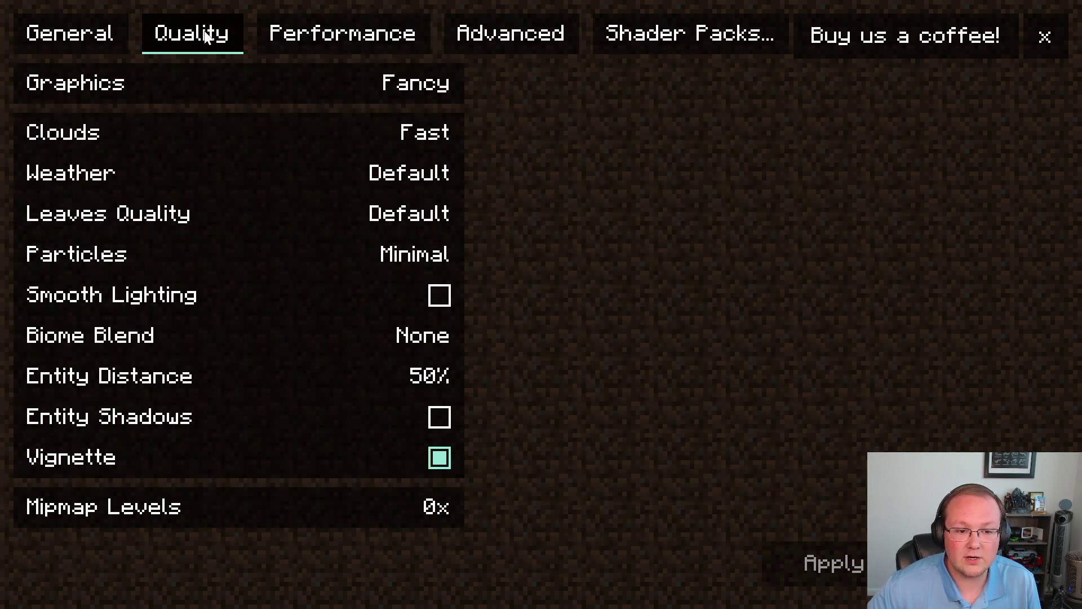
pyautogui.click(363, 52)
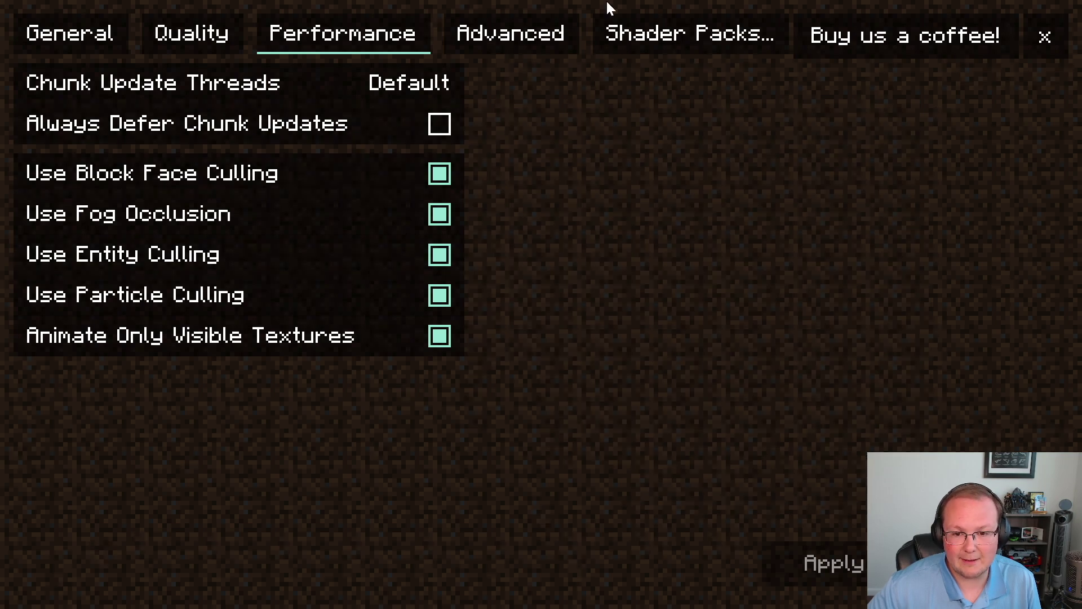
pyautogui.click(541, 42)
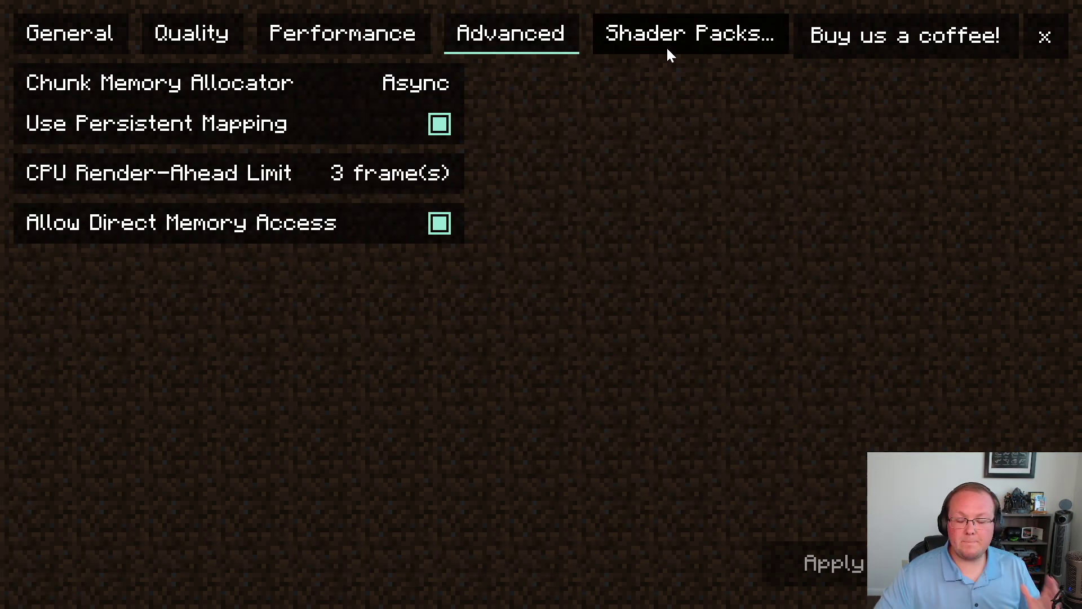
# Enable shaders in the shader pack list and apply the BSL_v8.1.03.zip pack.
pyautogui.click(670, 53)
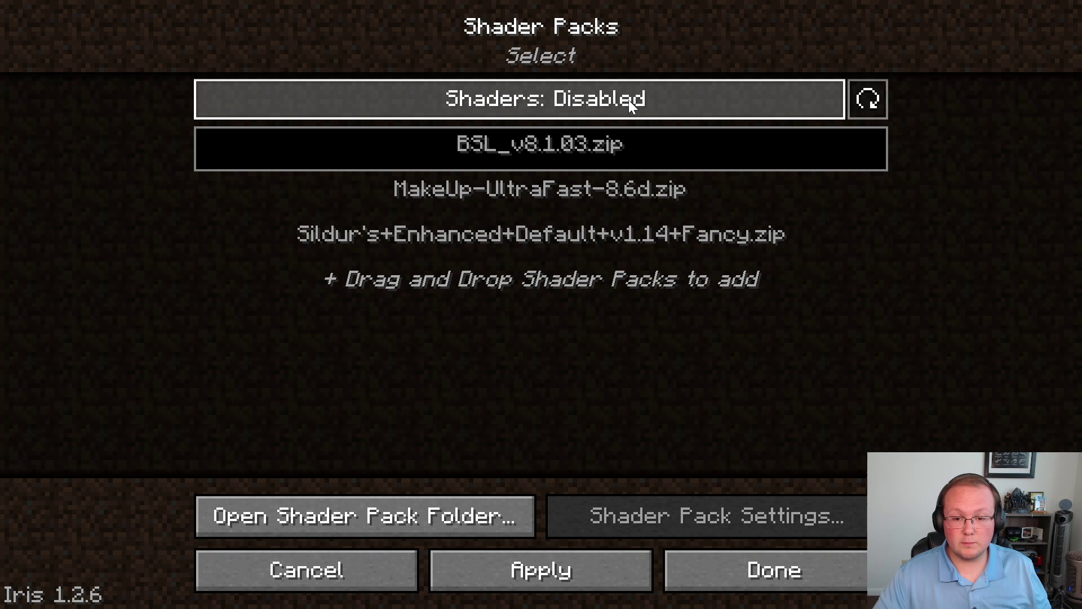
pyautogui.click(571, 100)
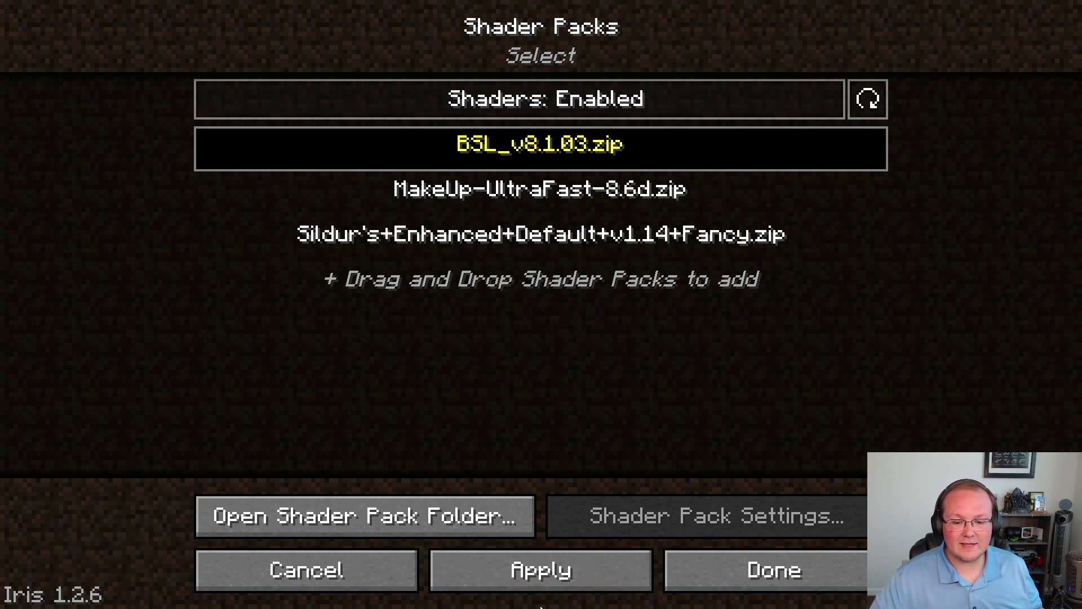
pyautogui.click(543, 584)
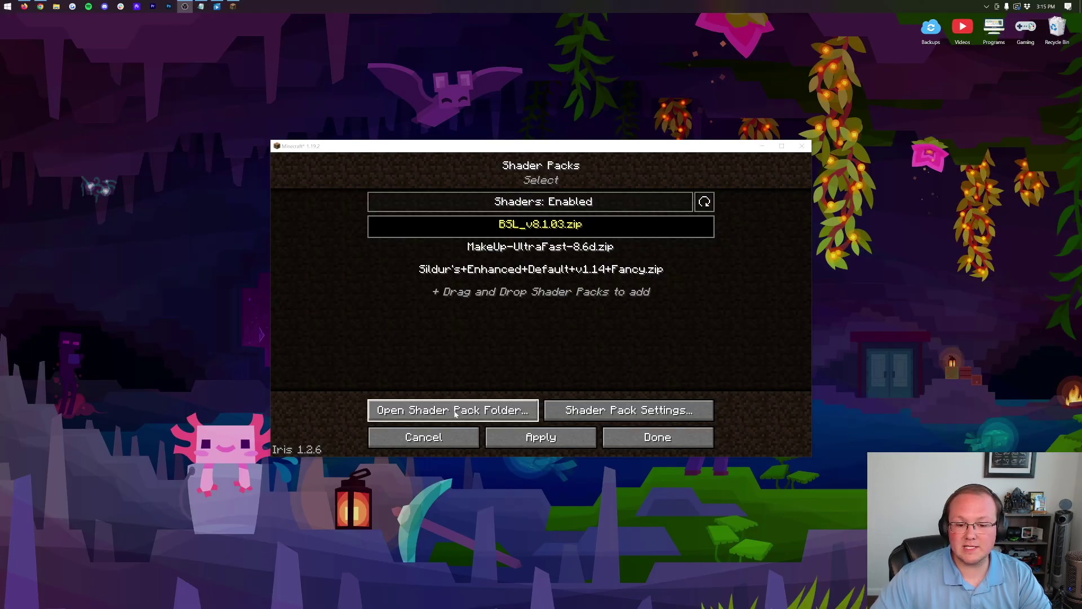
# Move MakeUp-UltraFast-8.6d.zip from the shader pack folder to the desktop and refresh the in-game pack list.
pyautogui.click(464, 413)
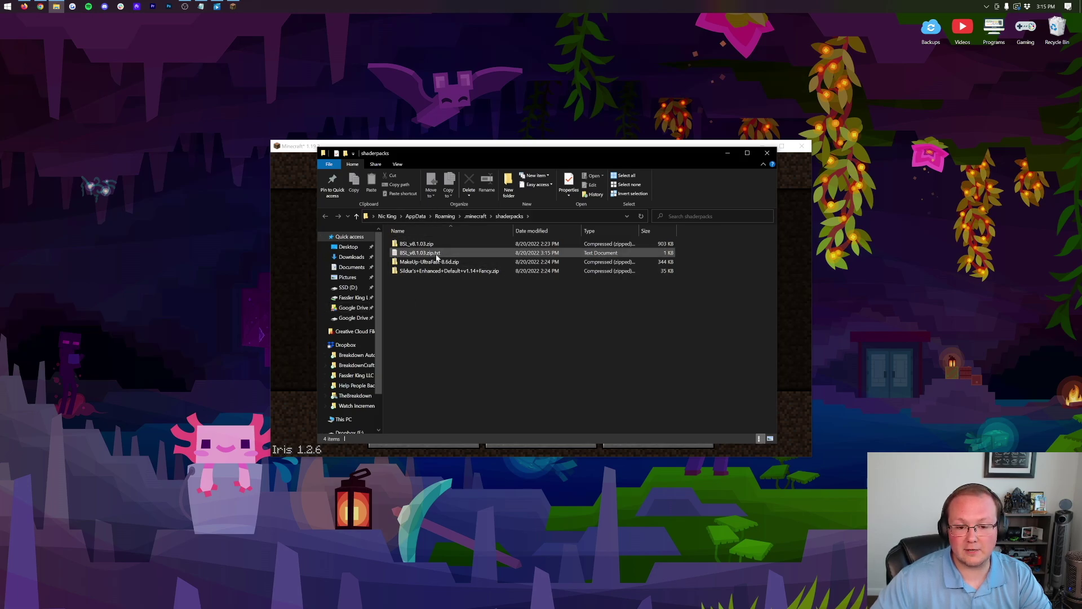
pyautogui.moveTo(427, 264); pyautogui.dragTo(613, 113)
pyautogui.click(786, 263)
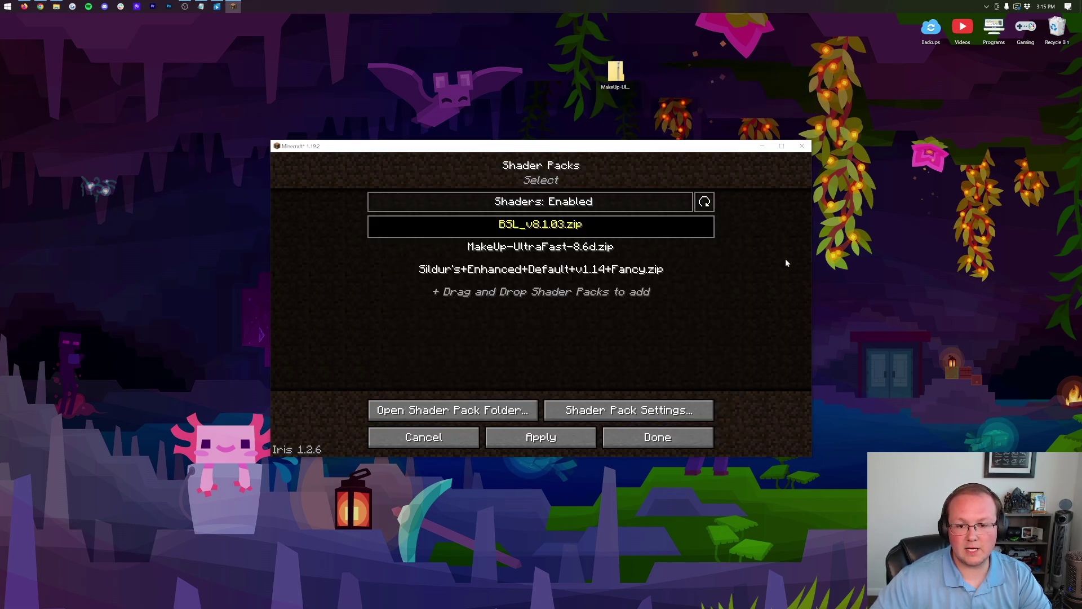
pyautogui.click(704, 202)
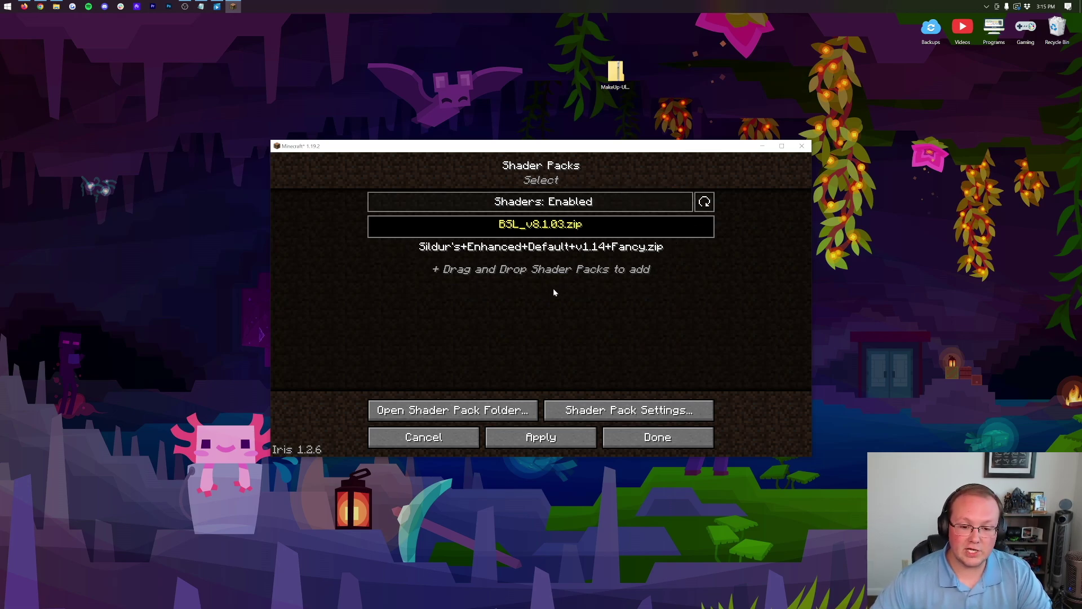
# Put MakeUp-UltraFast-8.6d.zip back into the shader pack folder from the desktop and refresh the in-game pack list.
pyautogui.click(473, 418)
pyautogui.moveTo(617, 73); pyautogui.dragTo(636, 350)
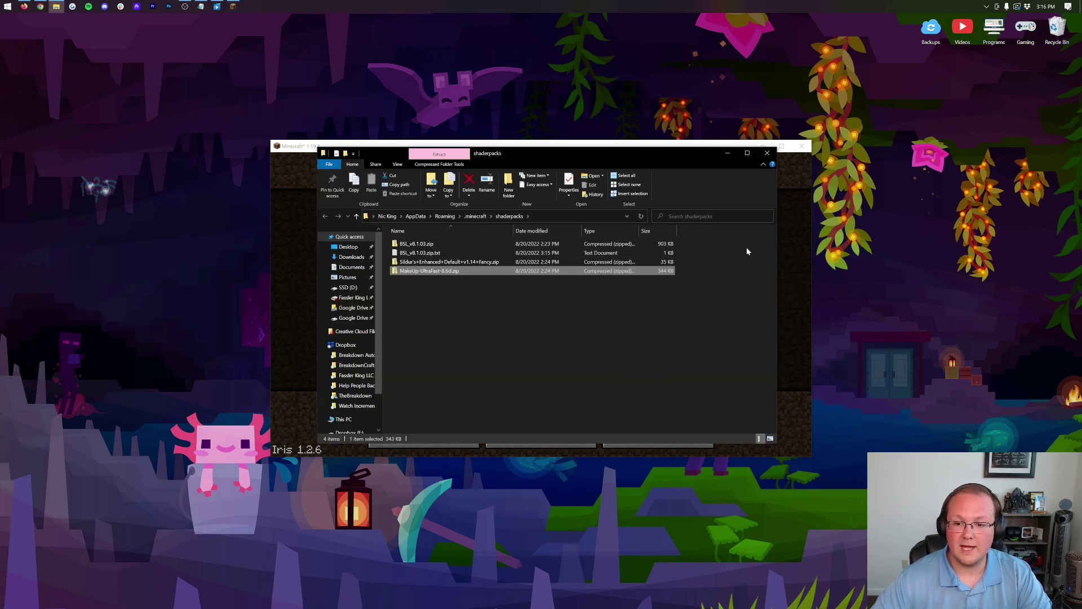
pyautogui.click(788, 217)
pyautogui.click(705, 202)
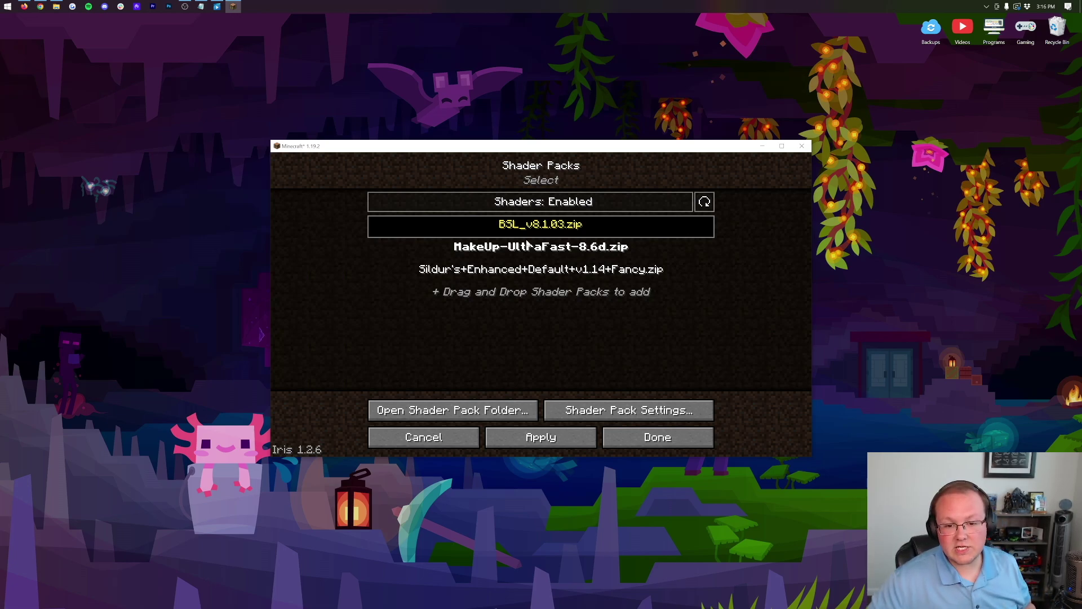
# Switch the active shader pack to MakeUp-UltraFast-8.6d.zip and return to the title screen.
pyautogui.click(491, 248)
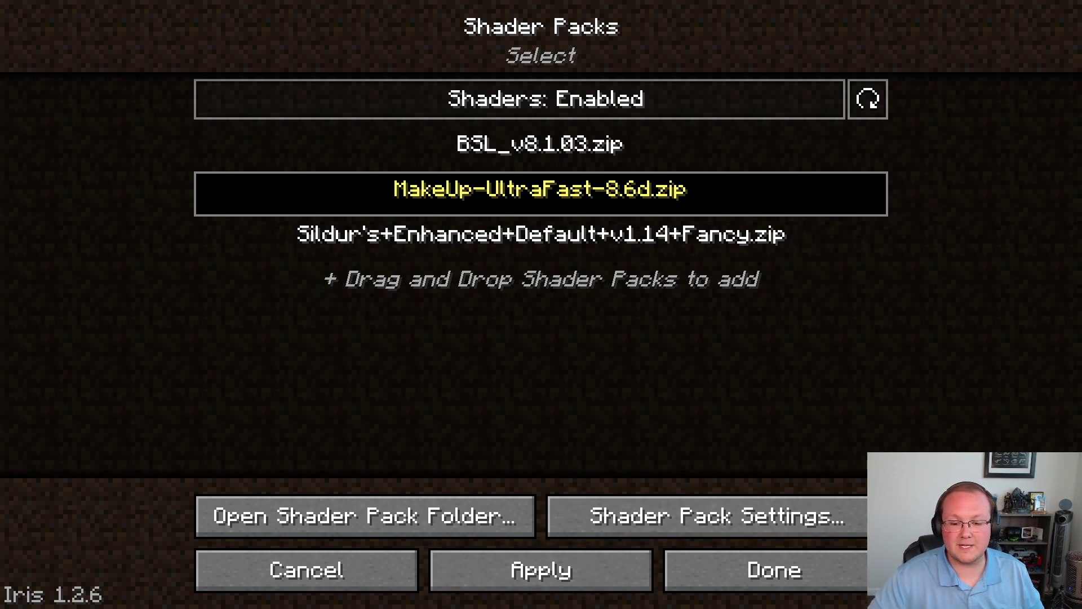
pyautogui.click(755, 562)
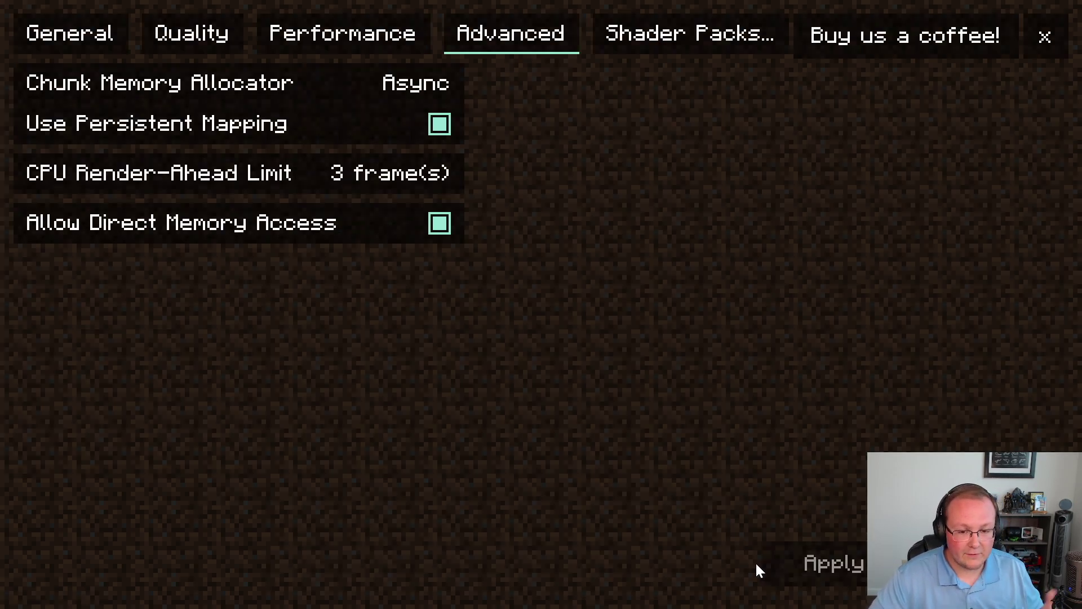
pyautogui.click(907, 558)
pyautogui.click(707, 502)
# Load the single-player world "Seed: 867-5309".
pyautogui.click(507, 280)
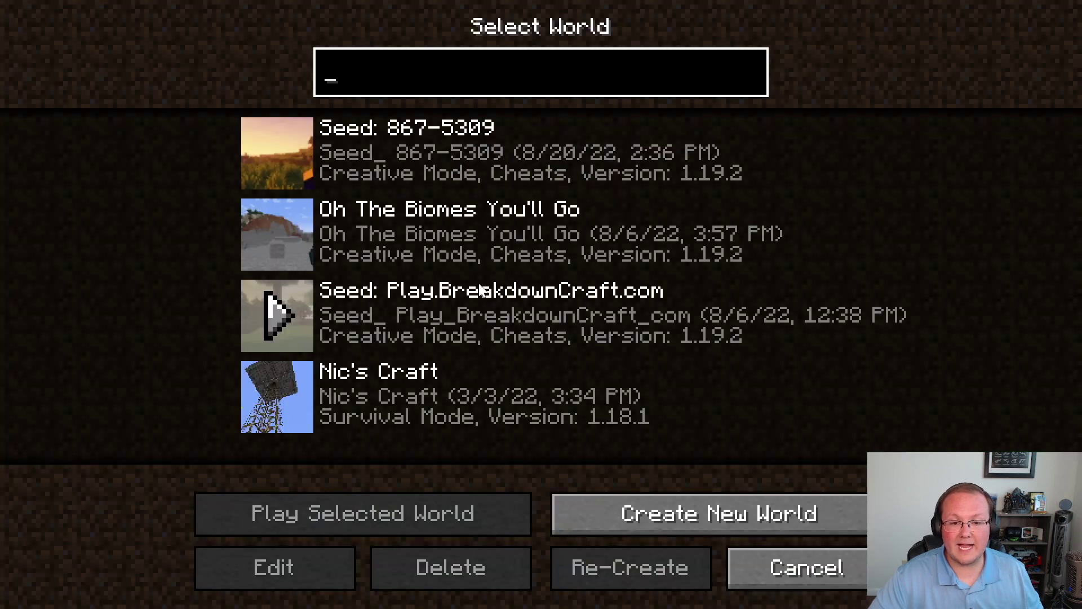
pyautogui.click(423, 169)
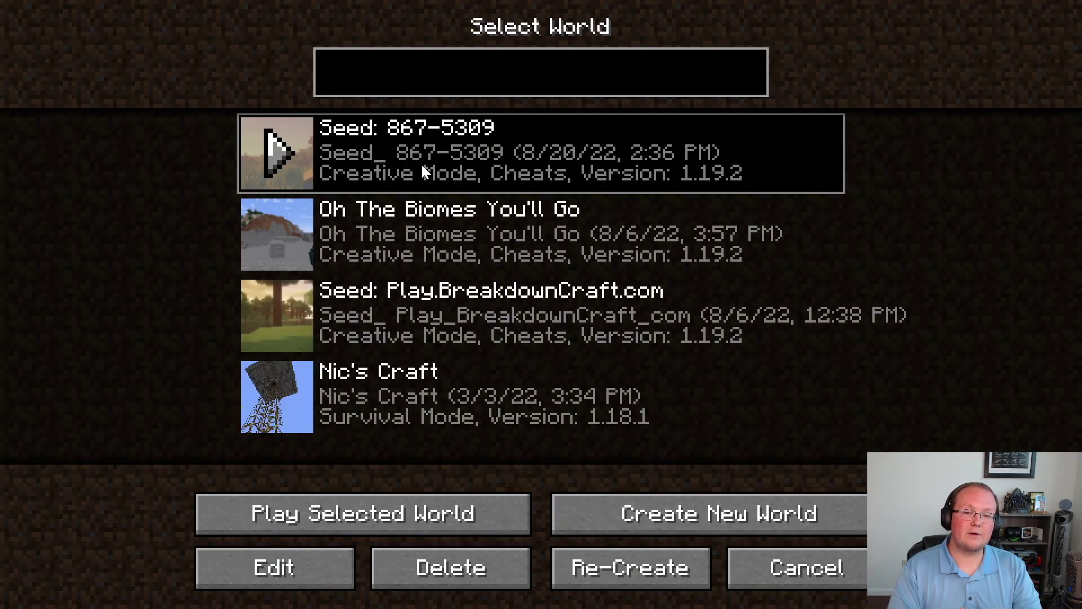
pyautogui.doubleClick(421, 164)
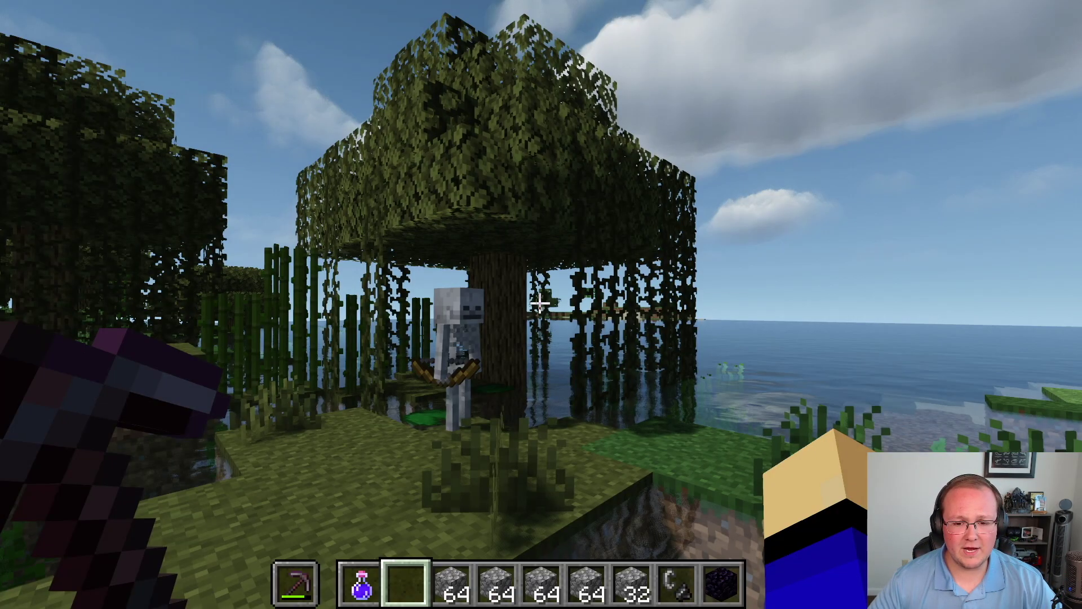
# Walk from the lakeside into the birch forest and check the frame rate in the debug overlay with the MakeUp shader pack active.
pyautogui.press('w')
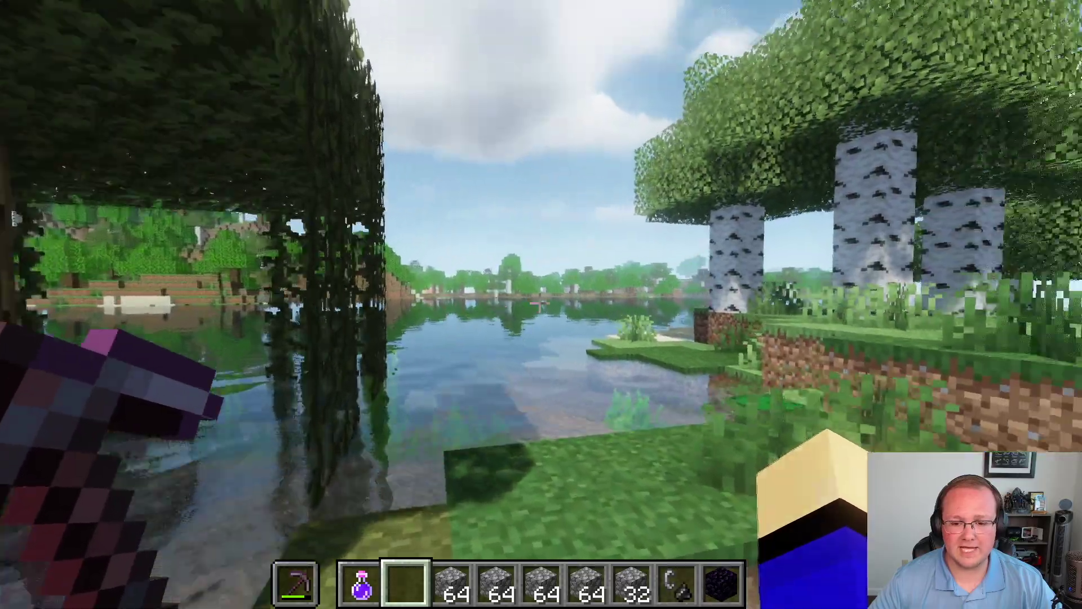
pyautogui.press('w')
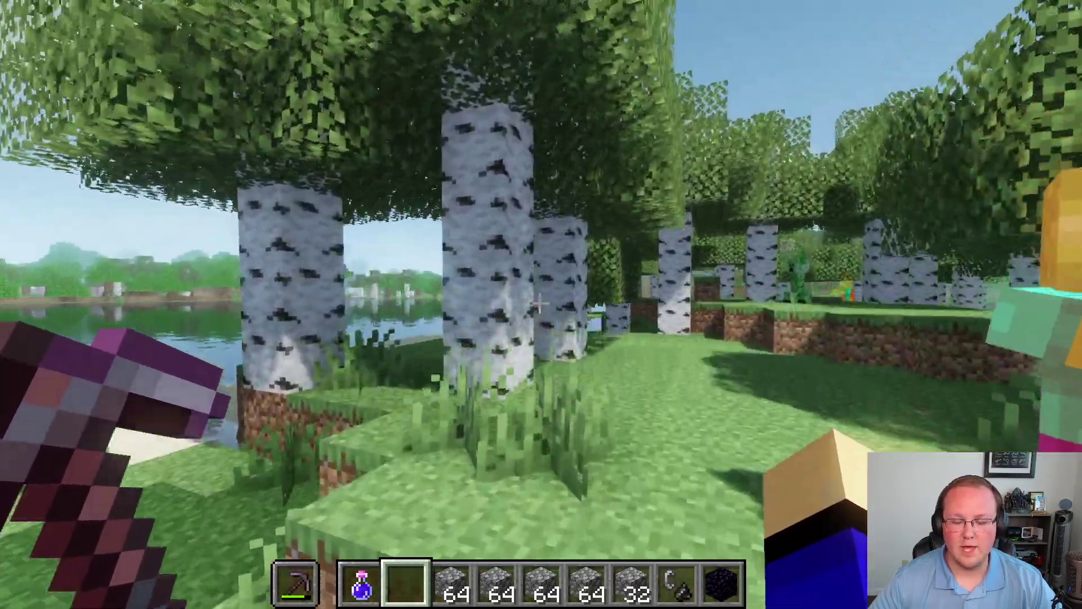
pyautogui.press('w')
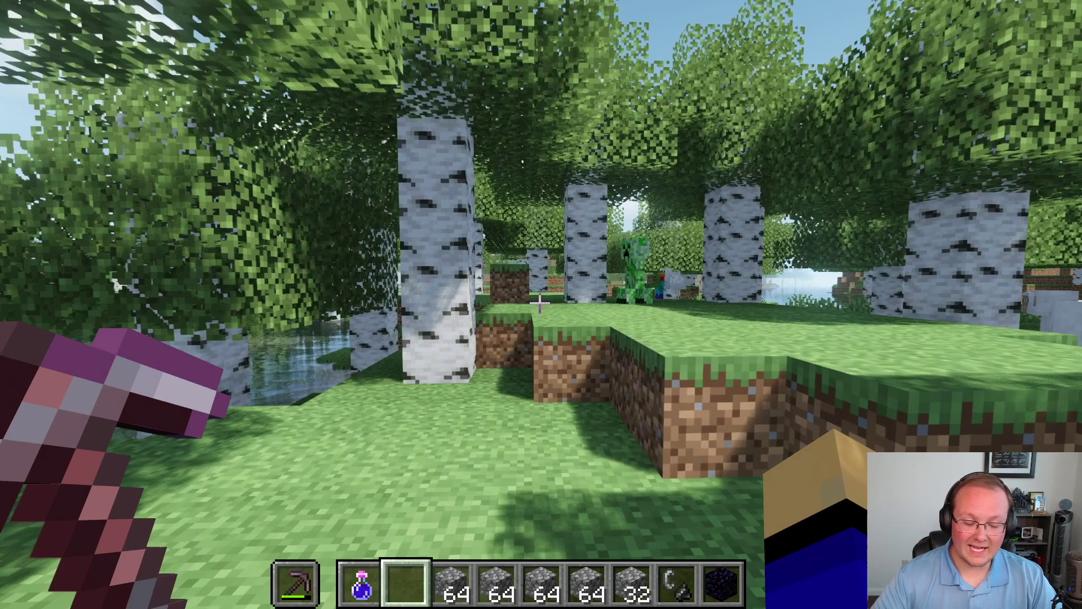
pyautogui.press('F3')
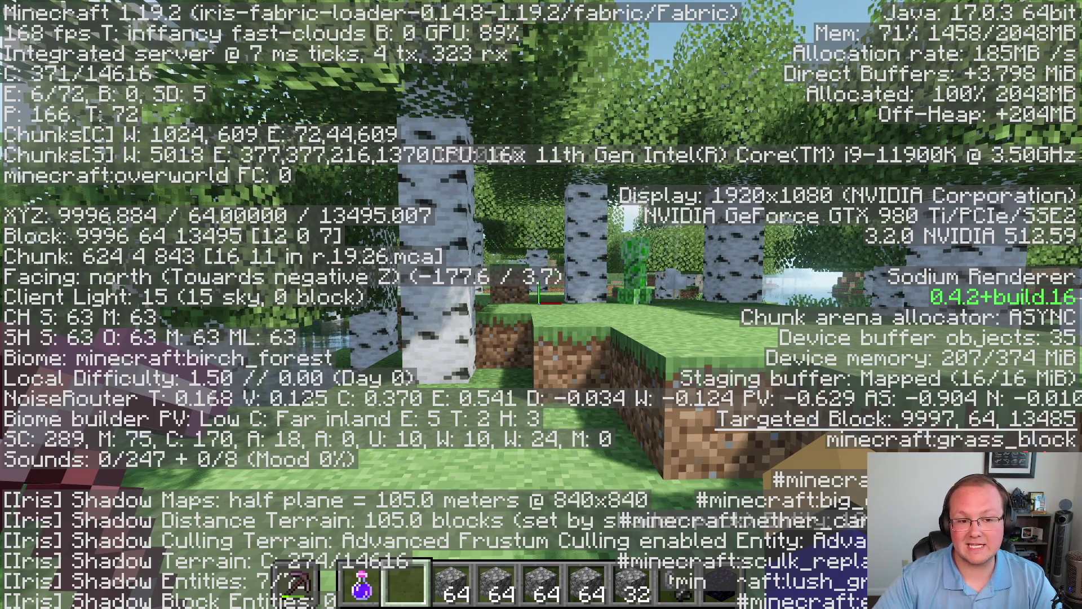
pyautogui.press('F3')
pyautogui.press('w')
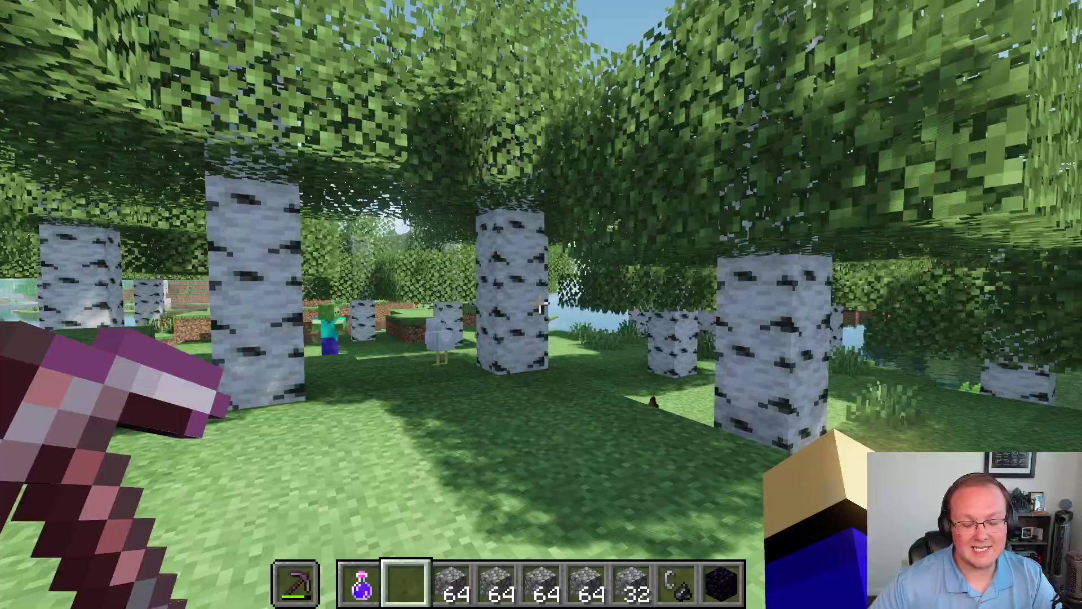
# Switch the active shader pack to BSL_v8.1.03.zip from within the world and return to the game.
pyautogui.press('Escape')
pyautogui.click(486, 350)
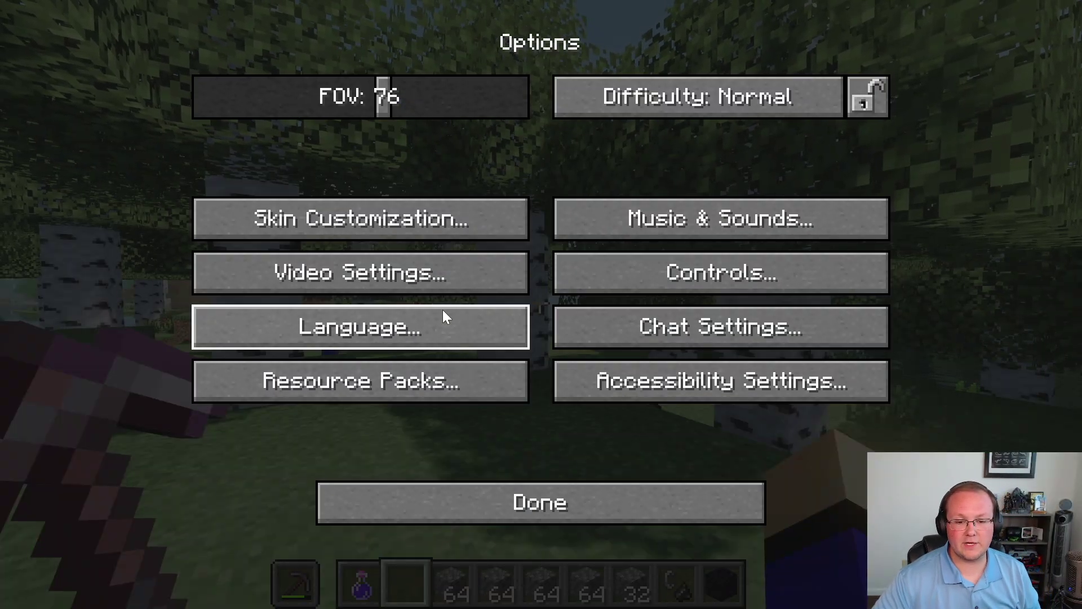
pyautogui.click(424, 279)
pyautogui.click(755, 28)
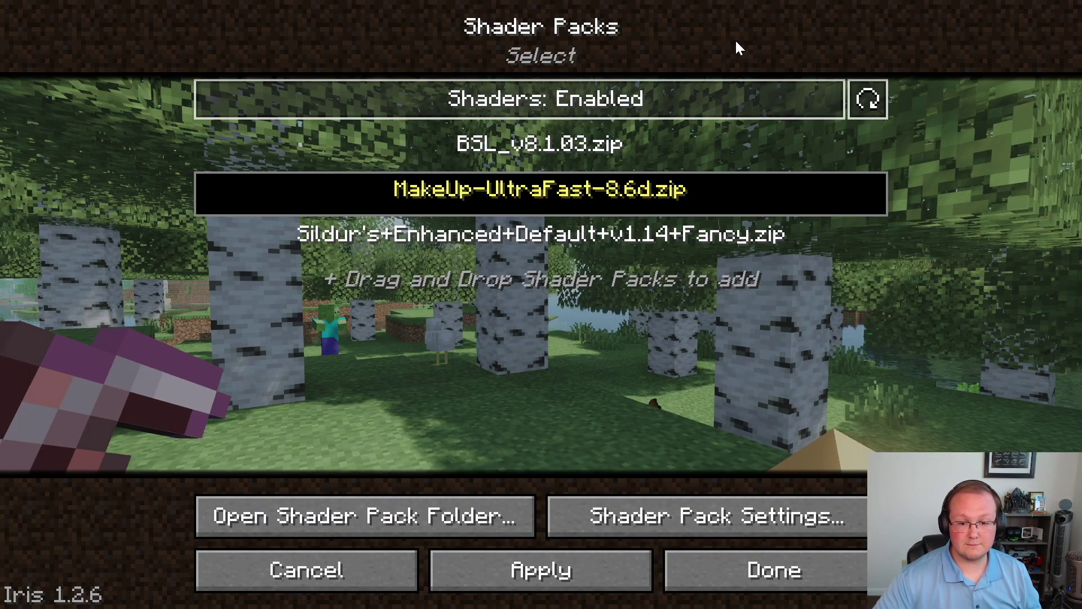
pyautogui.click(541, 142)
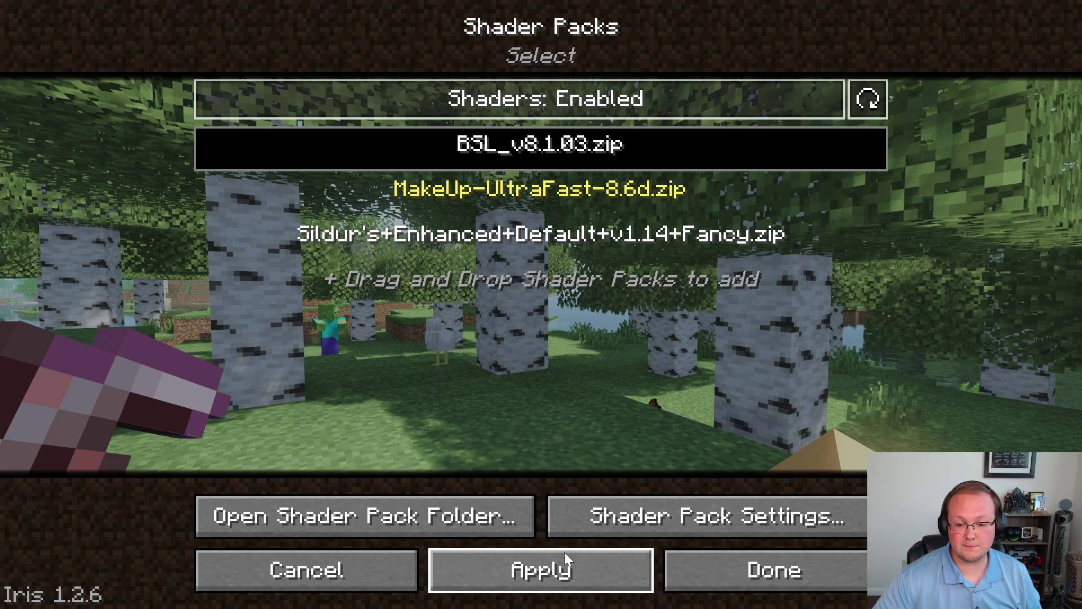
pyautogui.click(546, 571)
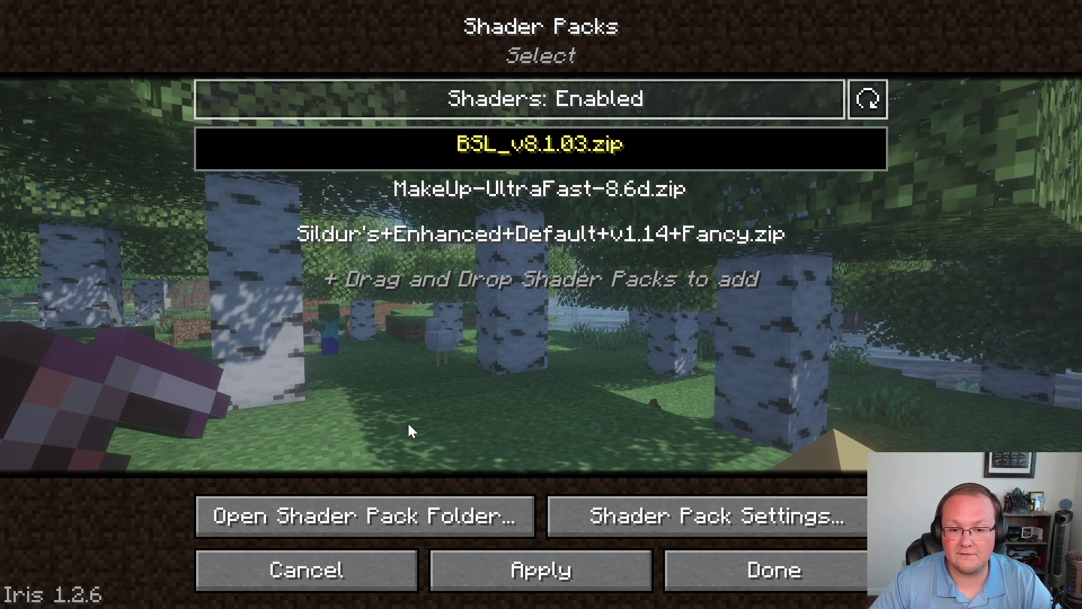
pyautogui.click(739, 580)
pyautogui.press('Escape')
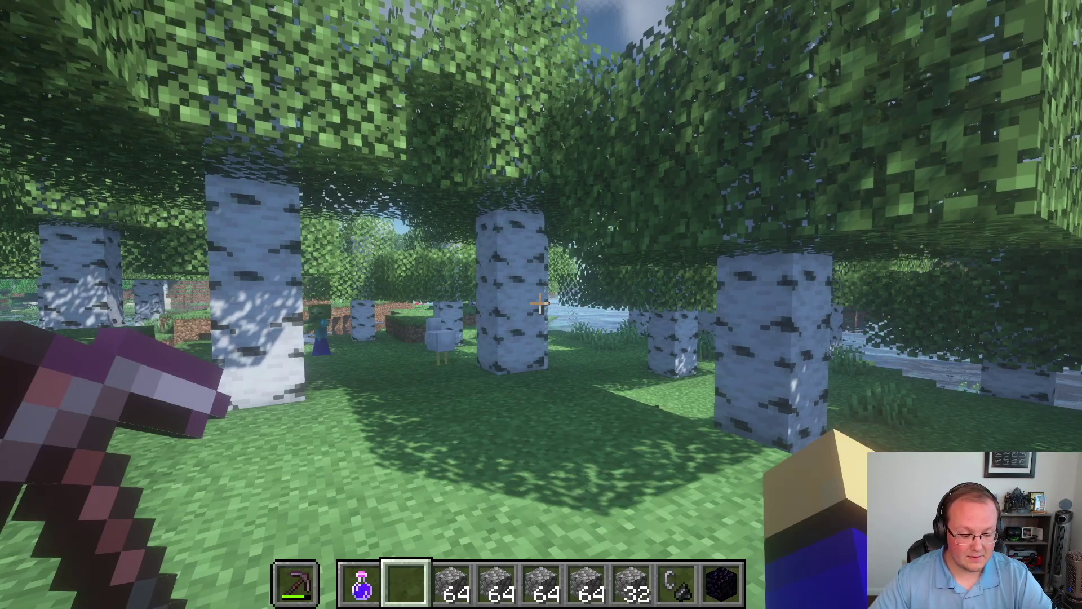
# Show the debug overlay and walk through the birch forest toward the water to check the frame rate with BSL shaders.
pyautogui.press('F3')
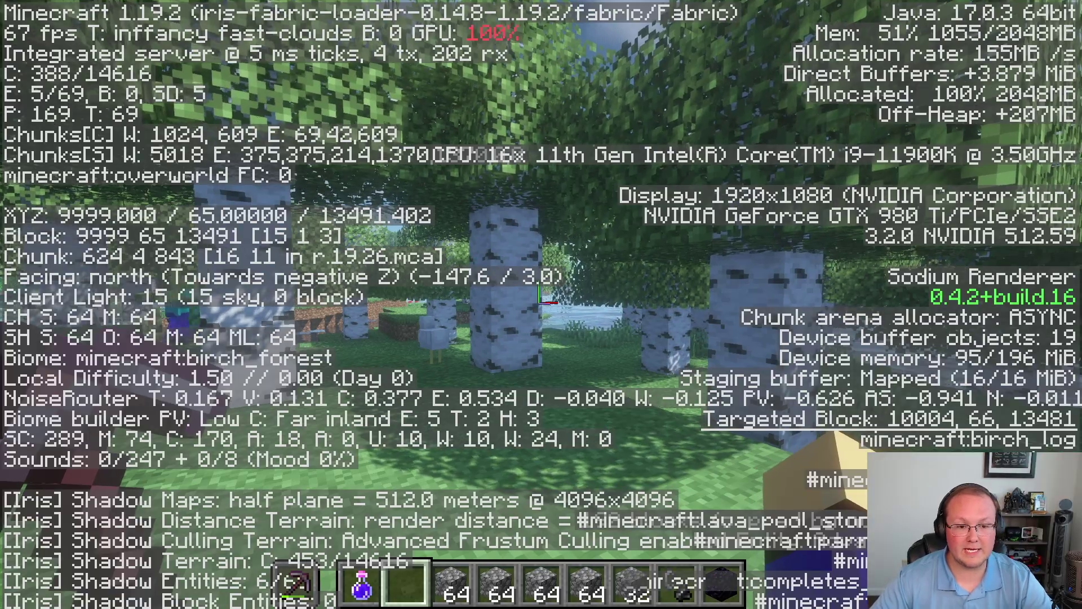
pyautogui.press('w')
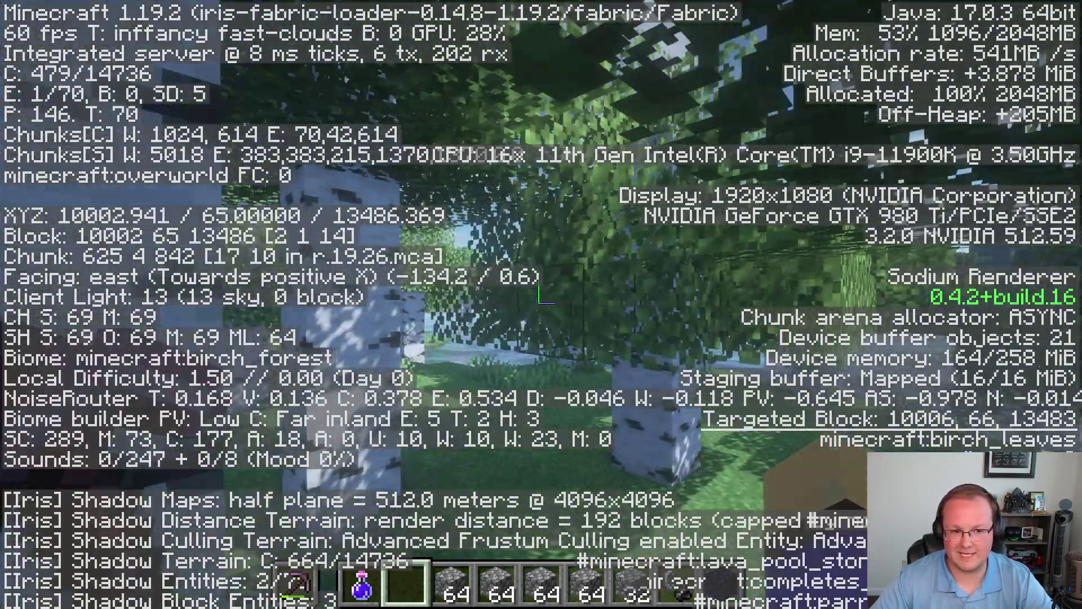
pyautogui.press('w')
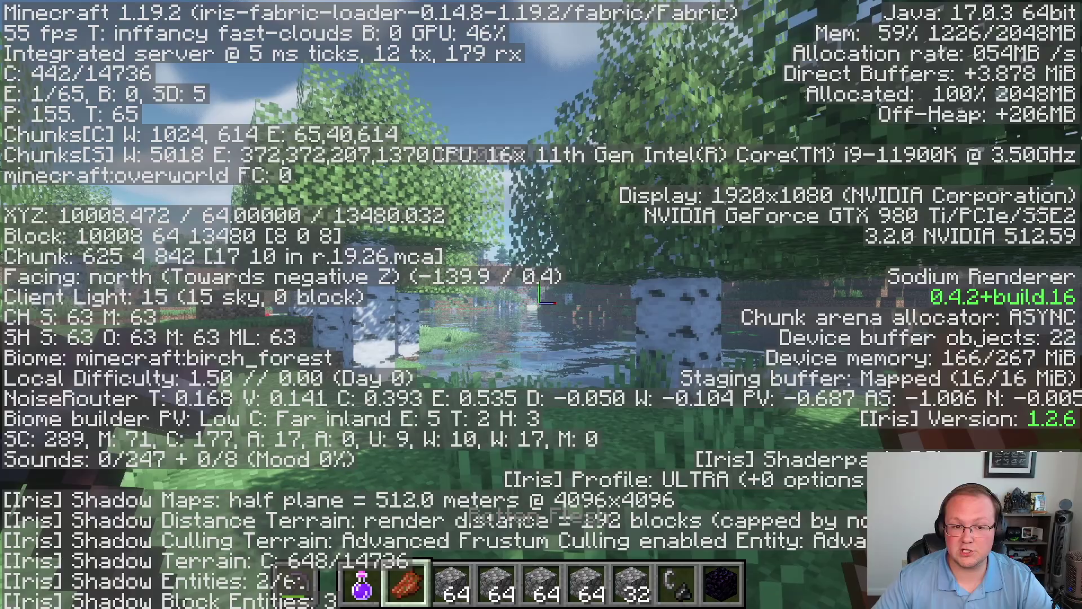
pyautogui.press('w')
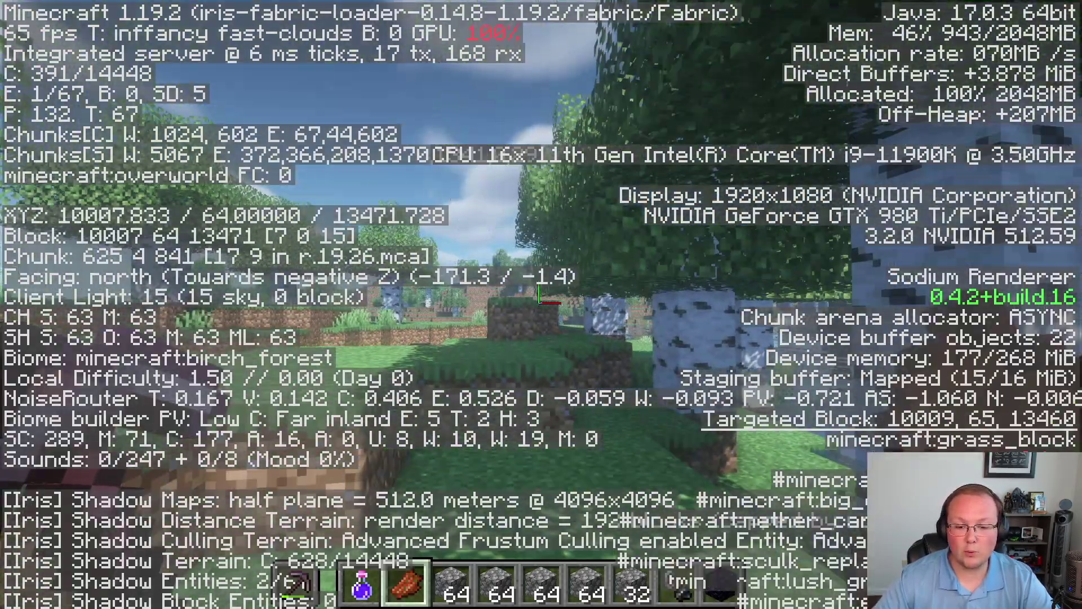
pyautogui.press('w')
pyautogui.press('space')
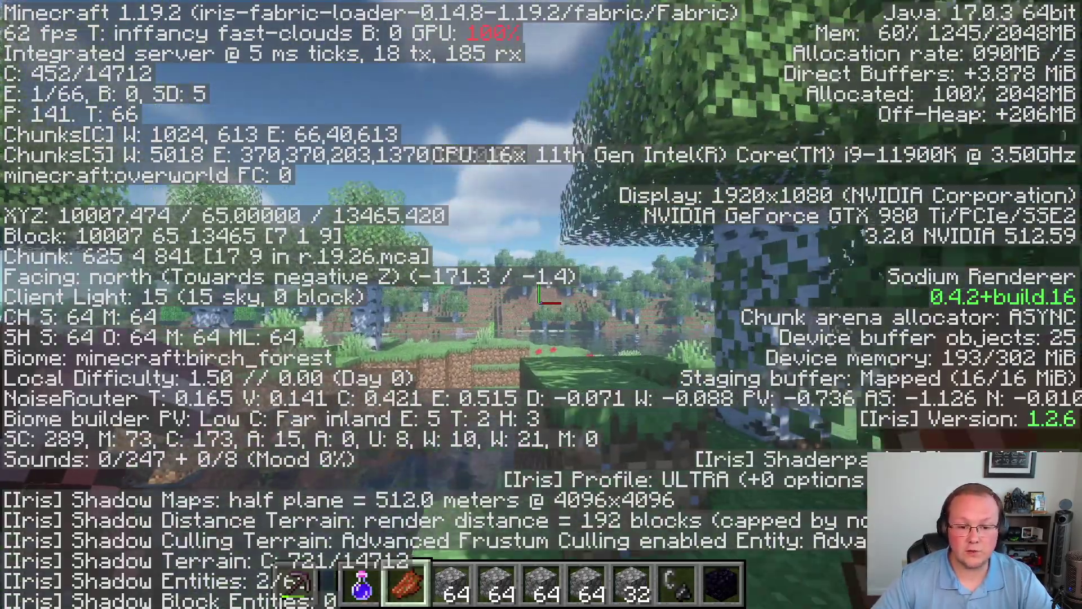
pyautogui.press('w')
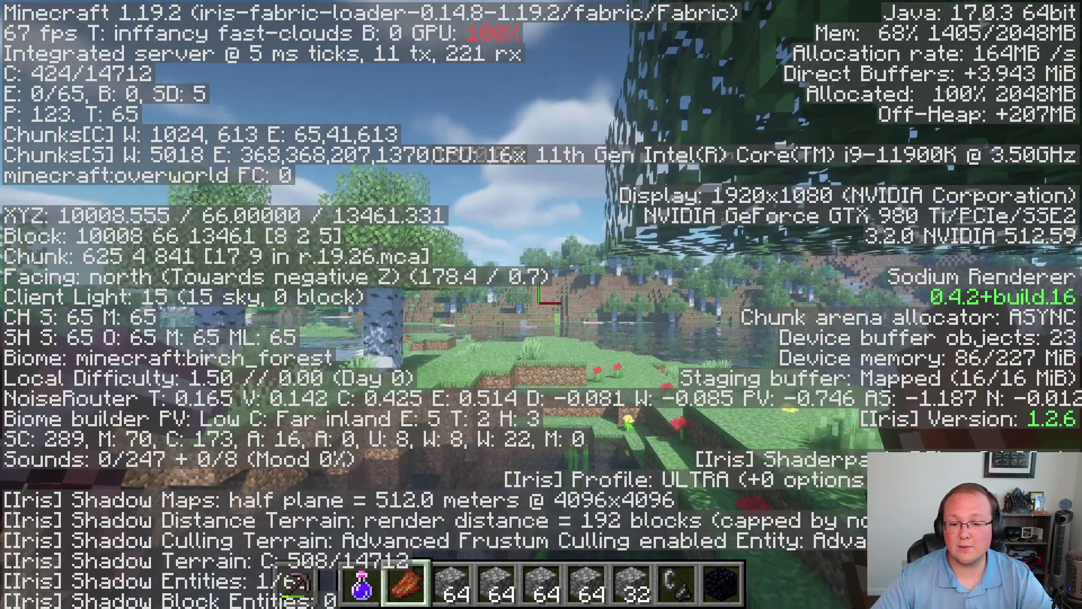
# Switch the active shader pack to Sildur's+Enhanced+Default+v1.14+Fancy.zip.
pyautogui.press('Escape')
pyautogui.click(504, 357)
pyautogui.click(441, 284)
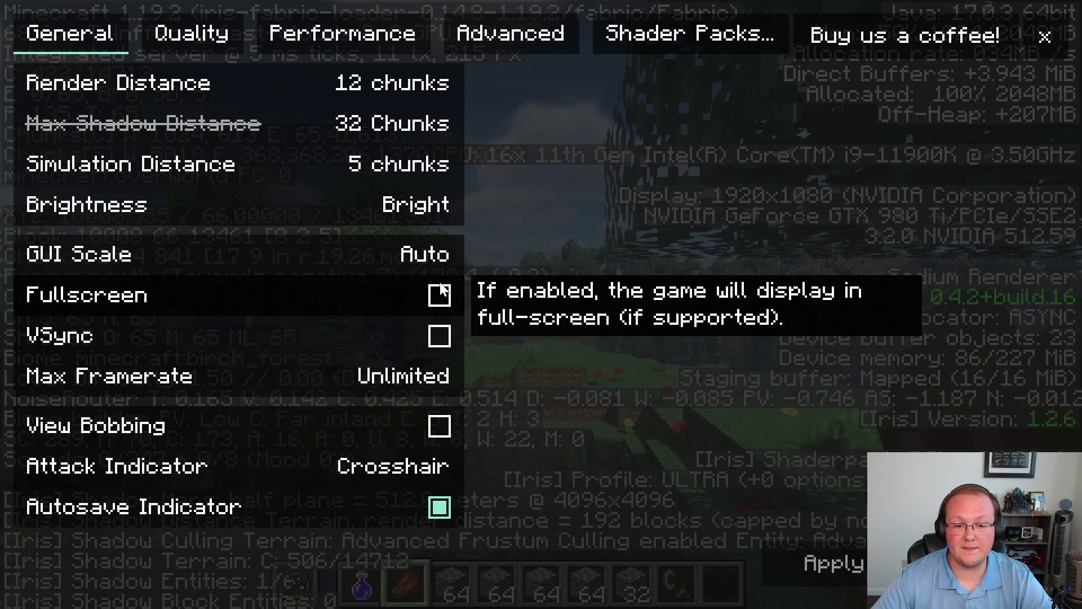
pyautogui.click(658, 45)
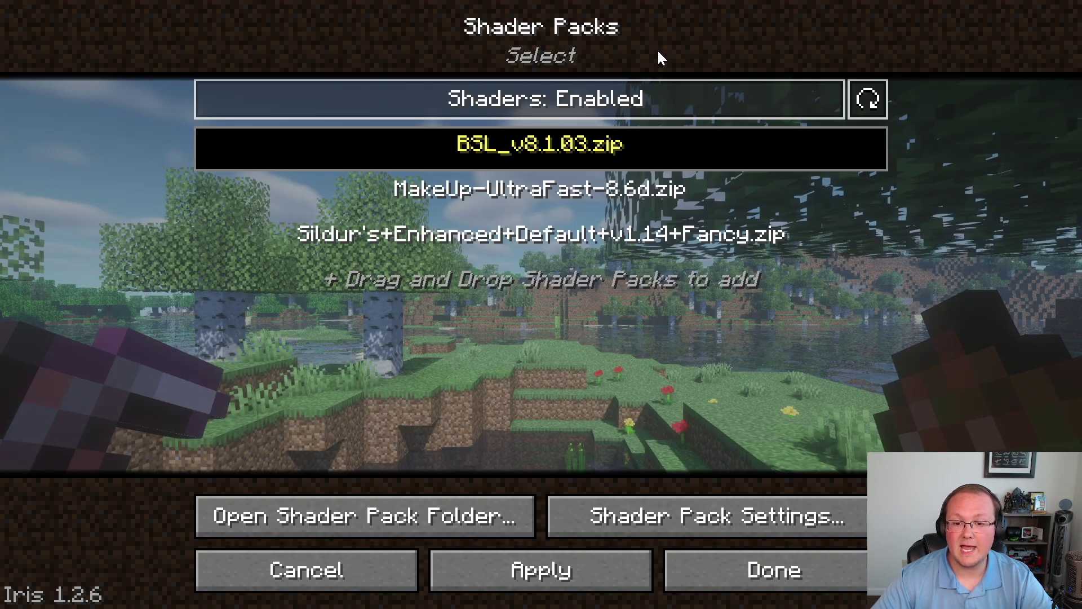
pyautogui.click(479, 238)
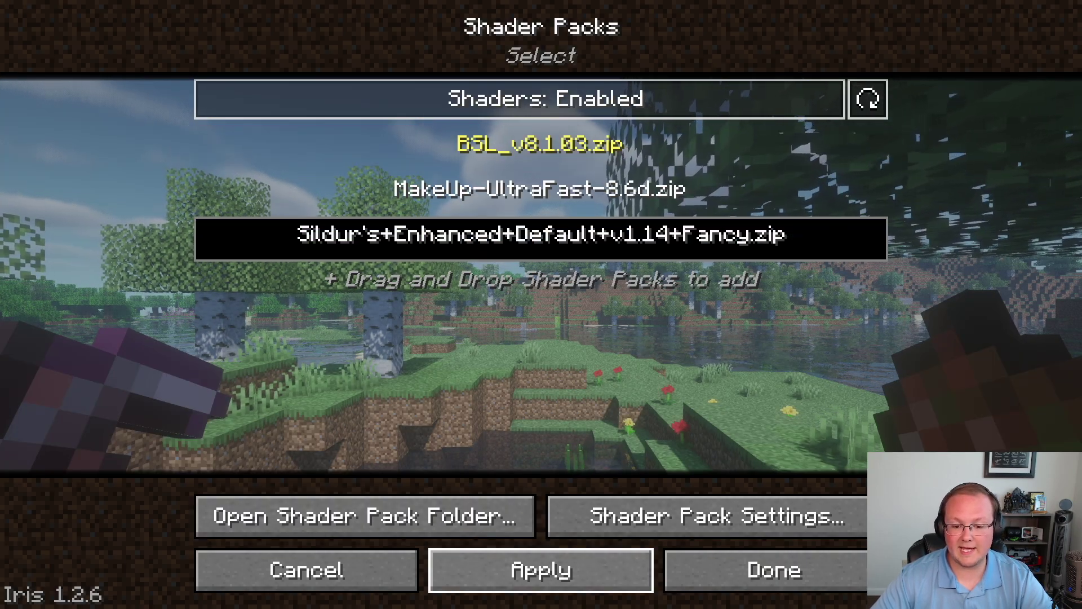
pyautogui.click(552, 569)
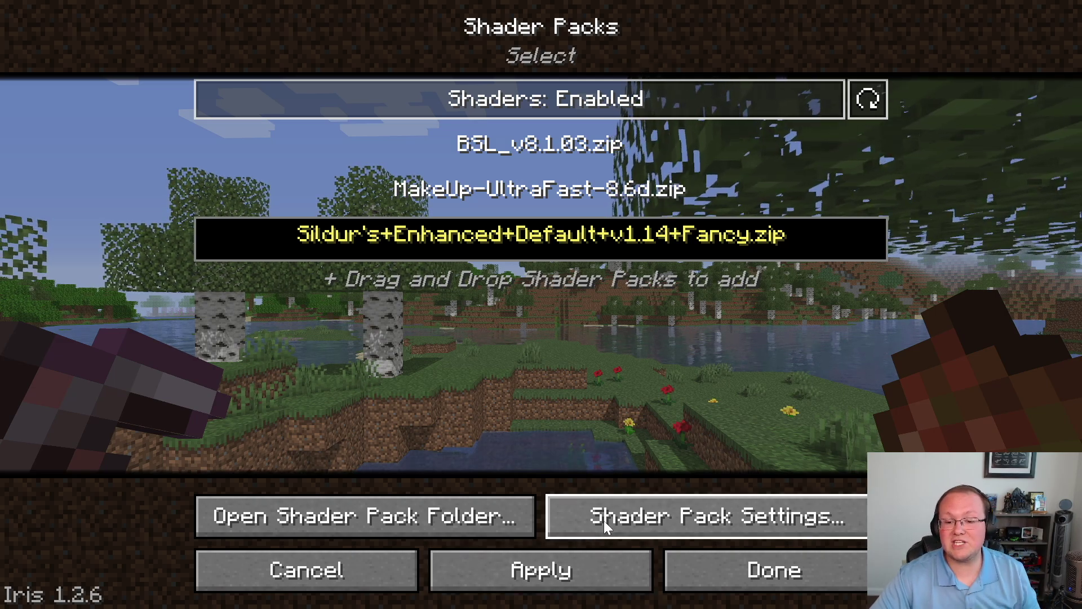
# Set the profile of Sildur's Enhanced Default pack to Fast, apply it and return to the game.
pyautogui.click(668, 521)
pyautogui.click(354, 159)
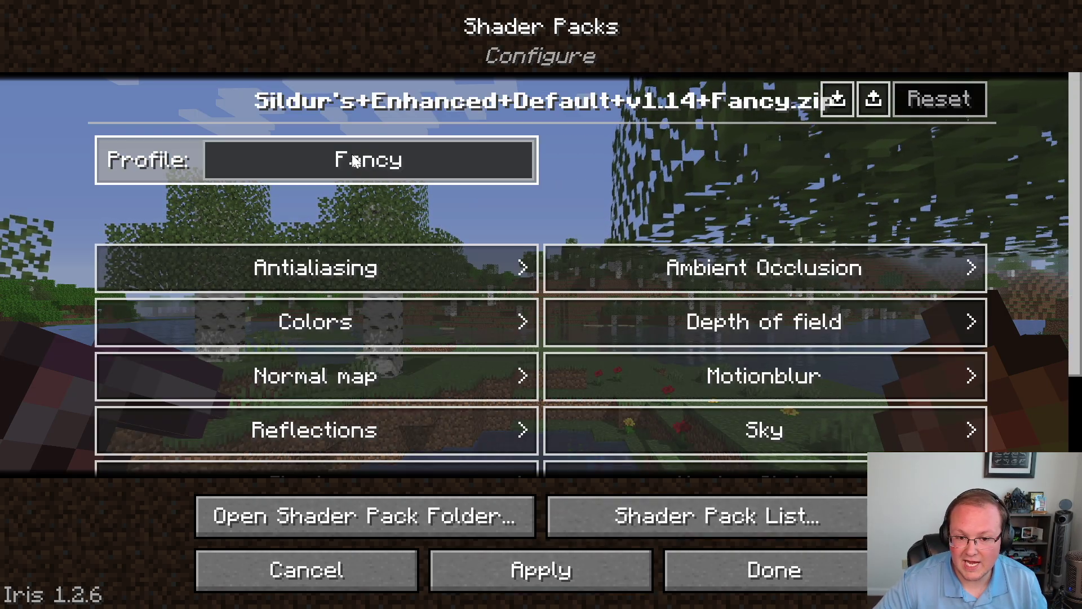
pyautogui.click(413, 159)
pyautogui.click(403, 161)
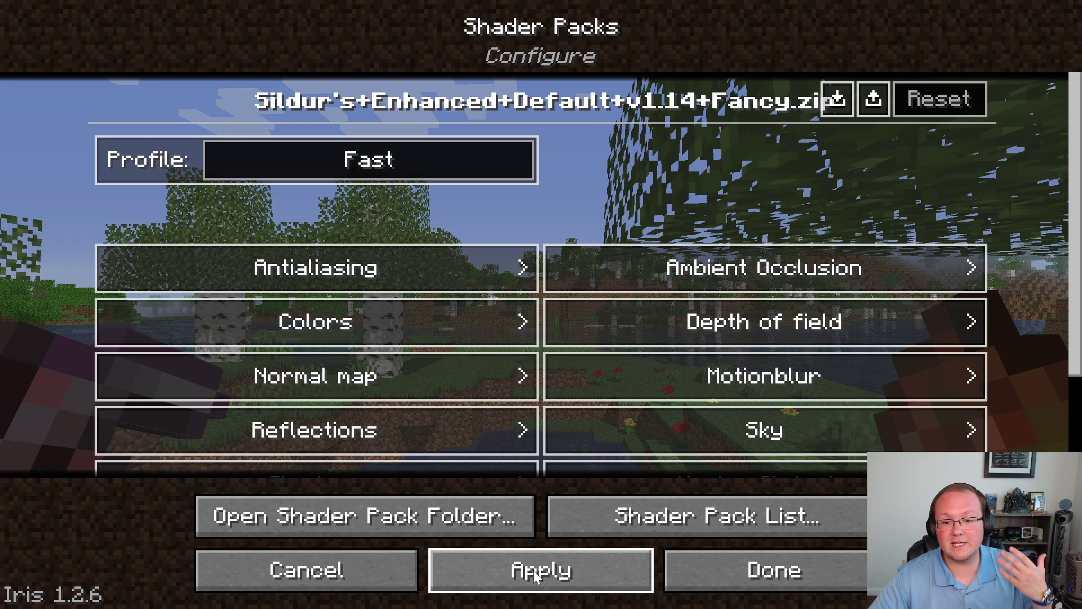
pyautogui.press('Escape')
pyautogui.press('Escape')
pyautogui.press('Escape')
pyautogui.press('Escape')
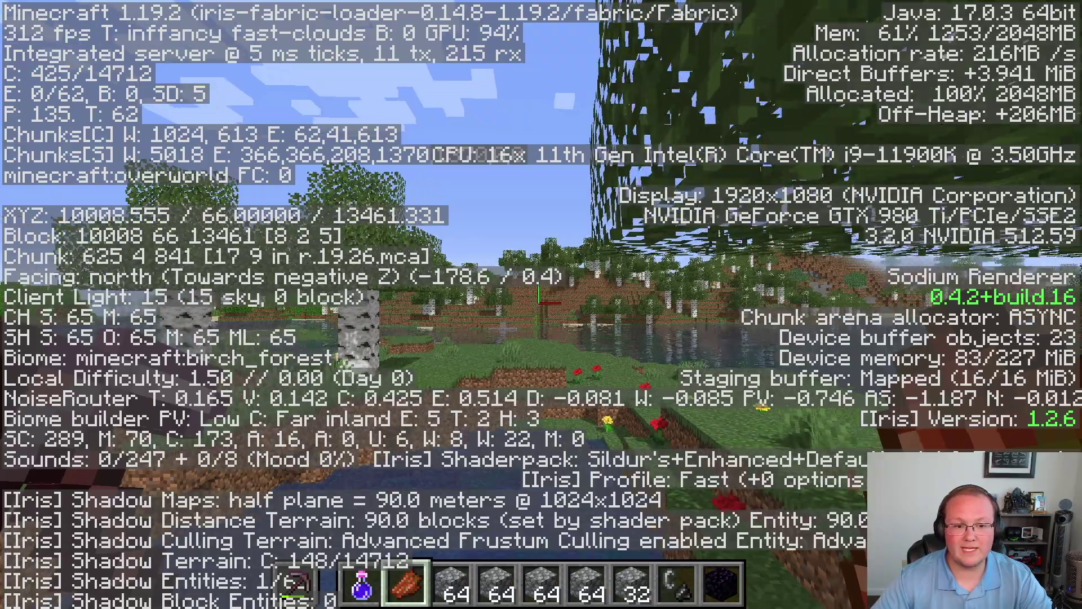
# Walk around the lakeshore to check Sildur's frame rate, then hide the debug overlay and examine the sky, flowers and water.
pyautogui.press('w')
pyautogui.press('w')
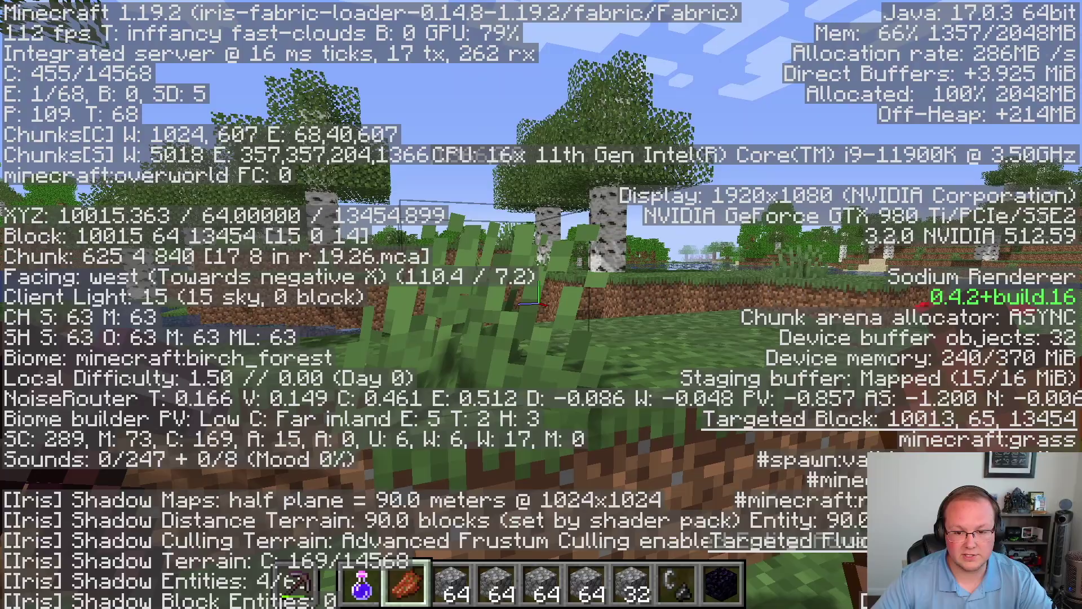
pyautogui.press('w')
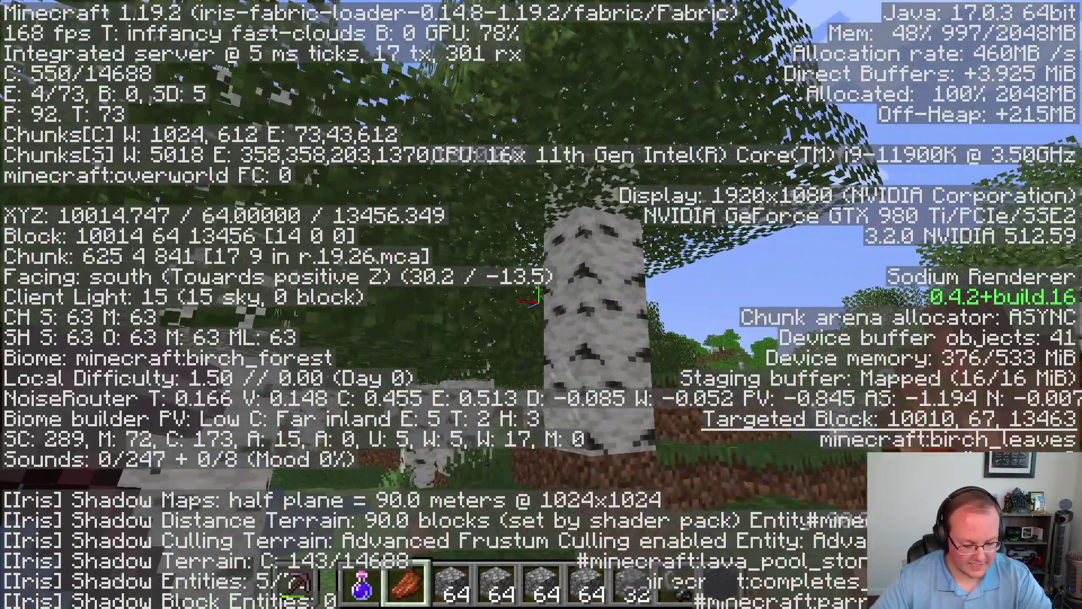
pyautogui.press('F3')
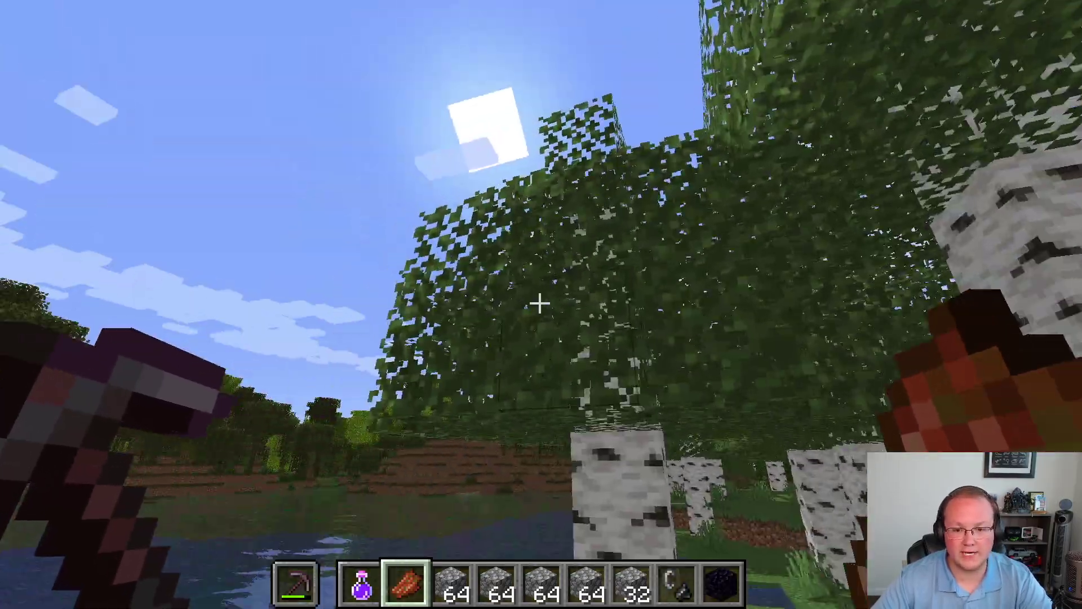
pyautogui.press('w')
pyautogui.press('w')
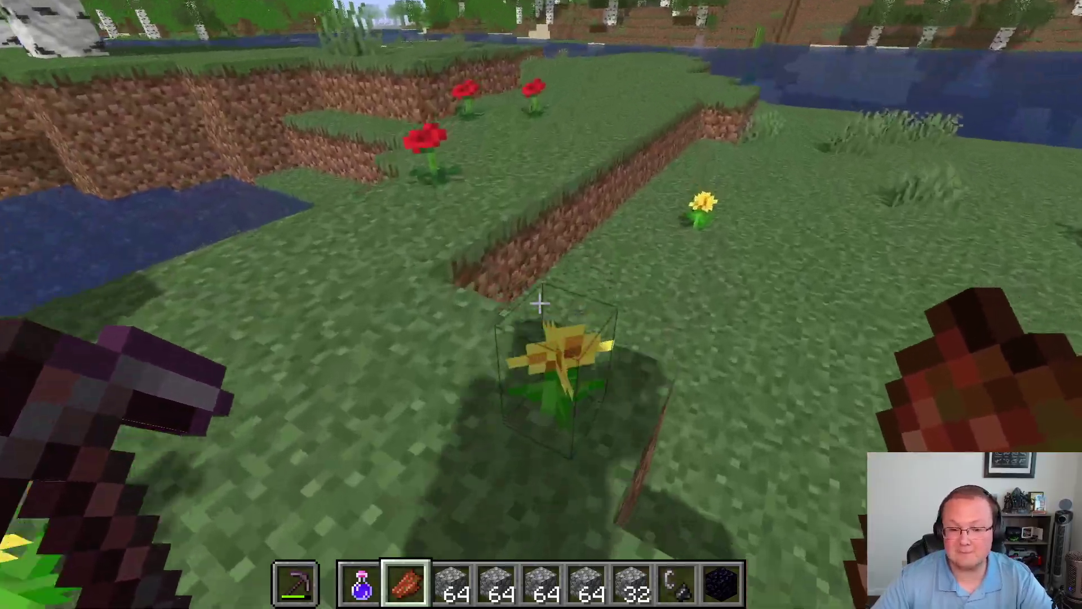
pyautogui.press('w')
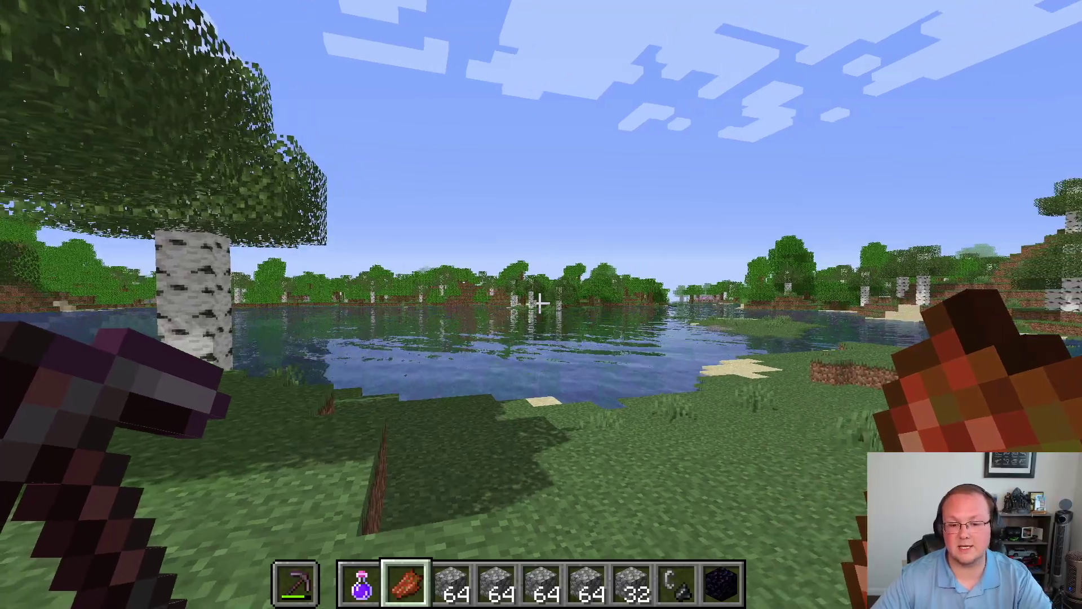
# Switch the active shader pack back to MakeUp-UltraFast-8.6d.zip from within the world.
pyautogui.press('Escape')
pyautogui.click(496, 351)
pyautogui.click(448, 278)
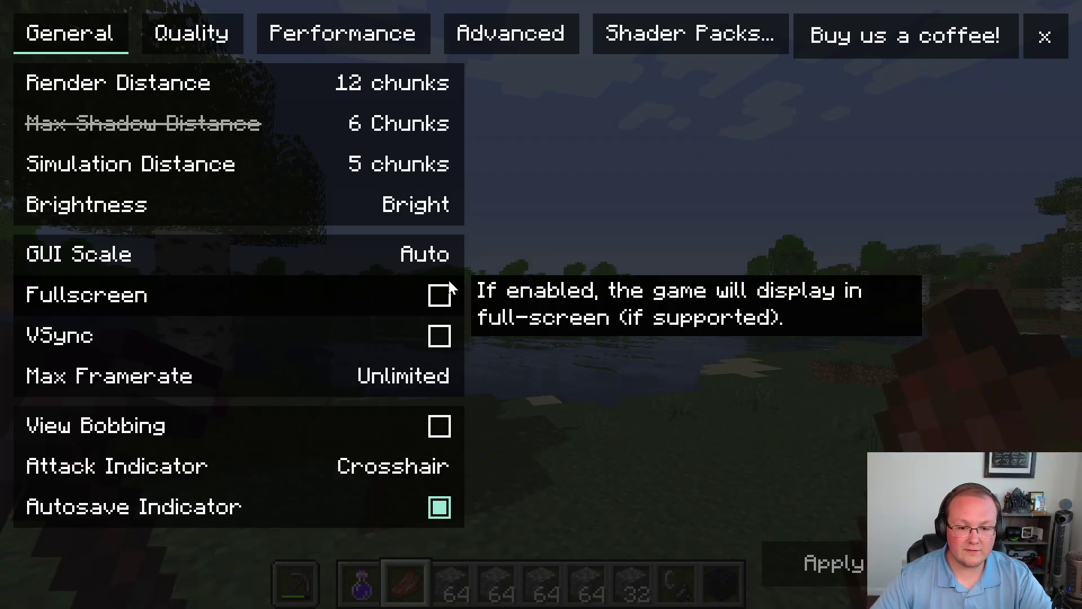
pyautogui.click(773, 35)
pyautogui.click(518, 190)
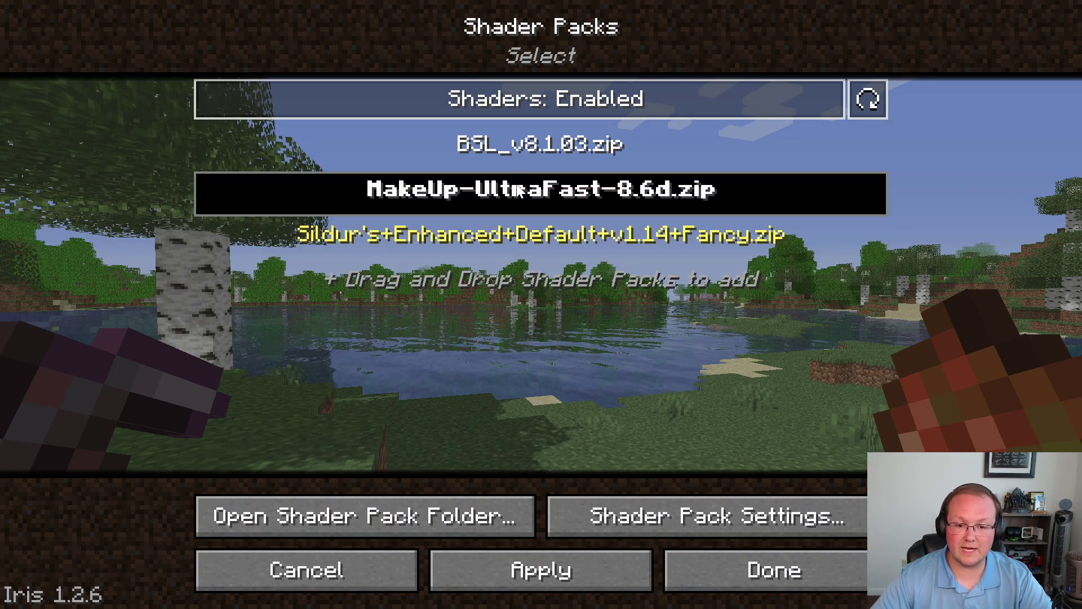
pyautogui.click(529, 572)
# Set the profile of the MakeUp-UltraFast-8.6d.zip shader pack to Extreme+, apply it and return to the game.
pyautogui.click(662, 529)
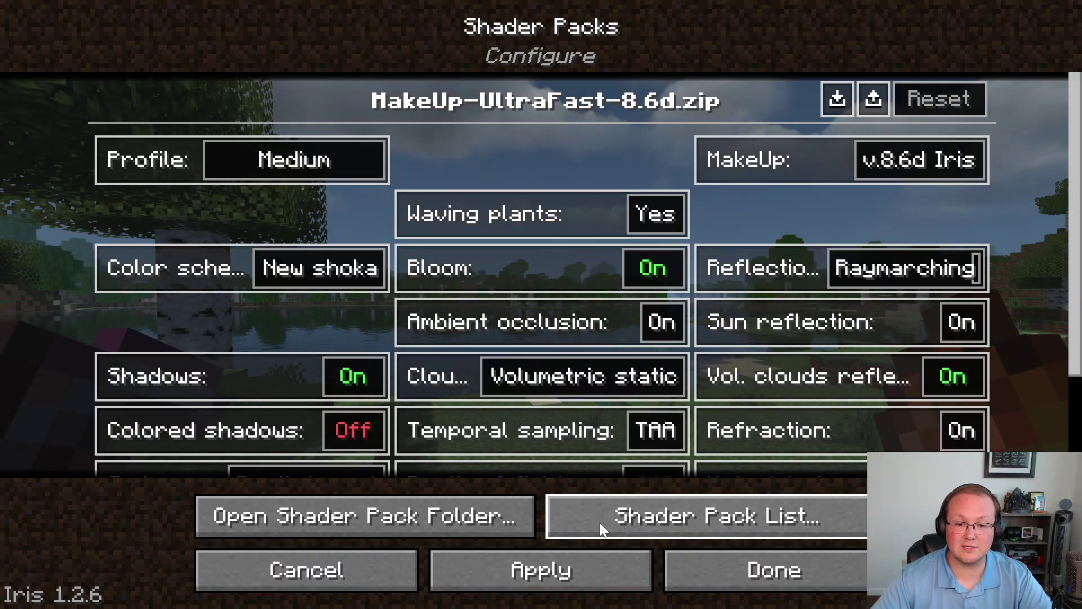
pyautogui.click(270, 157)
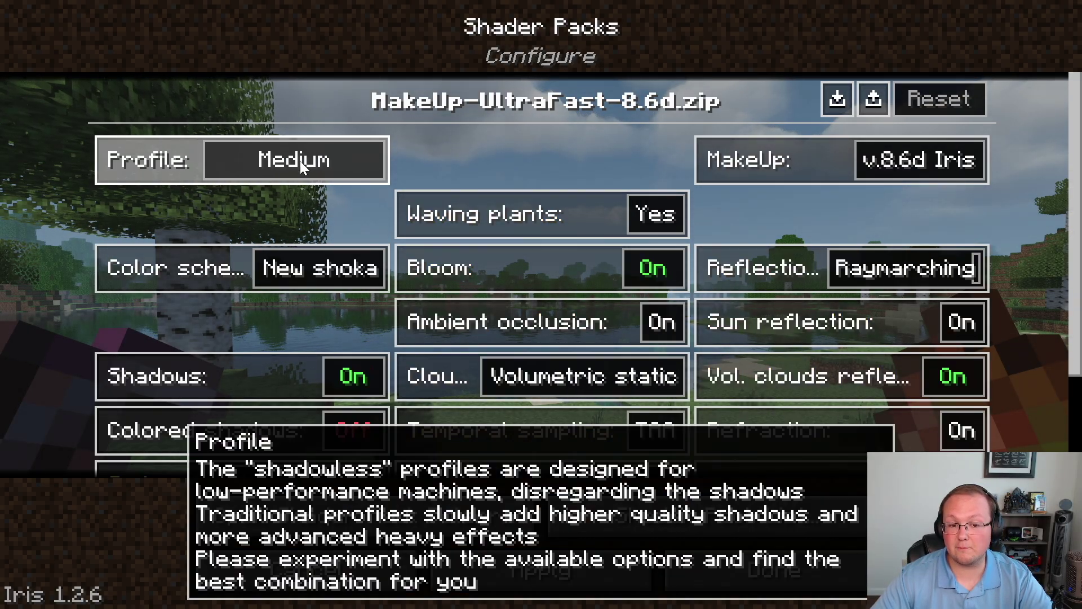
pyautogui.click(301, 161)
pyautogui.click(305, 164)
pyautogui.click(306, 165)
pyautogui.click(307, 165)
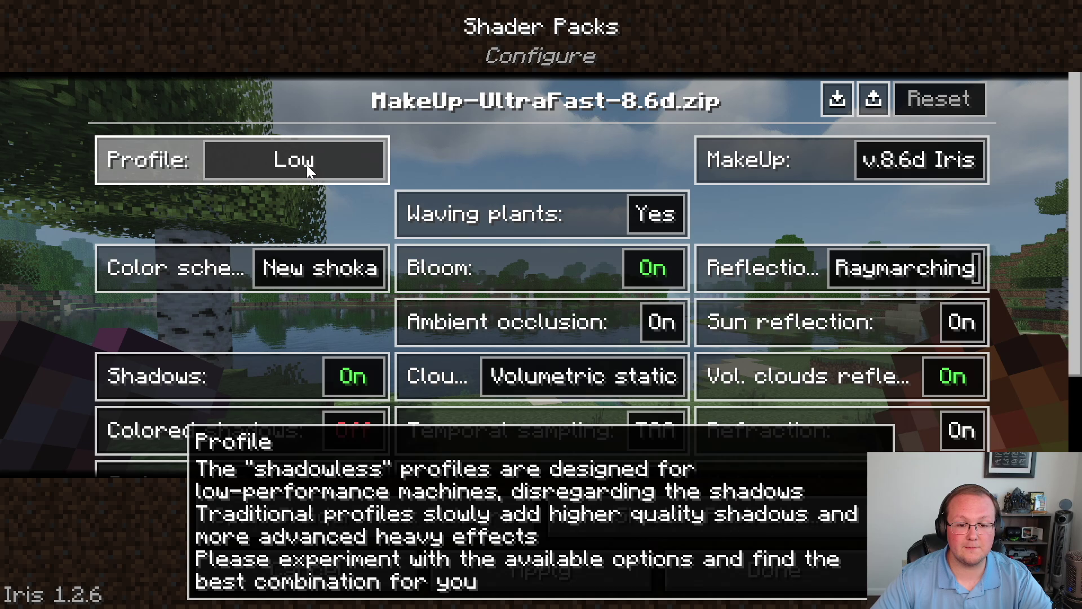
pyautogui.click(306, 165)
pyautogui.click(321, 166)
pyautogui.click(320, 168)
pyautogui.click(320, 167)
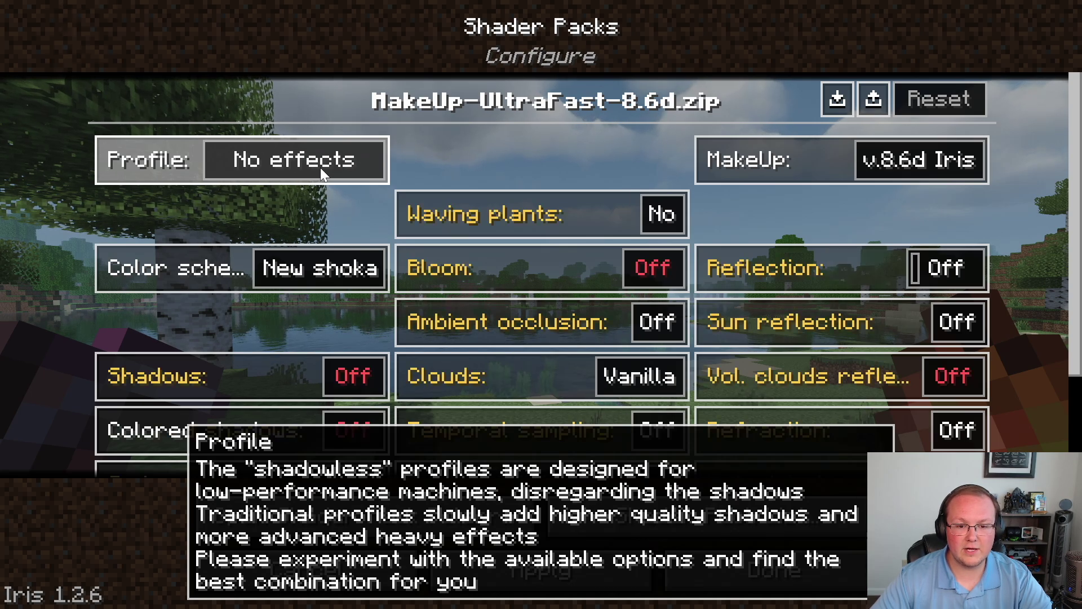
pyautogui.click(320, 167)
pyautogui.click(320, 167)
pyautogui.click(320, 167)
pyautogui.click(320, 167)
pyautogui.click(320, 167)
pyautogui.click(321, 168)
pyautogui.click(320, 168)
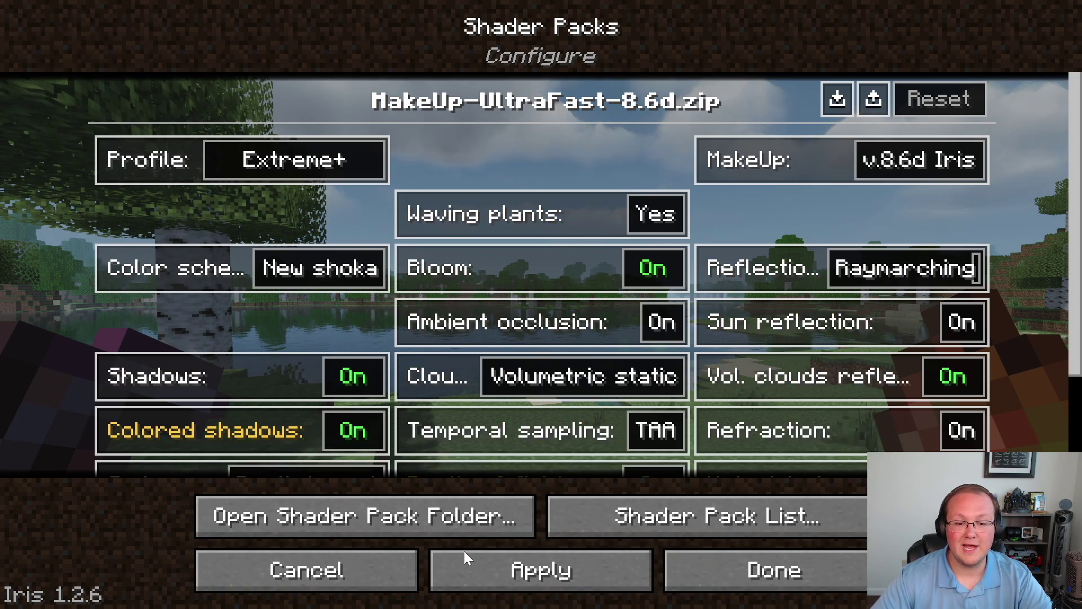
pyautogui.click(619, 580)
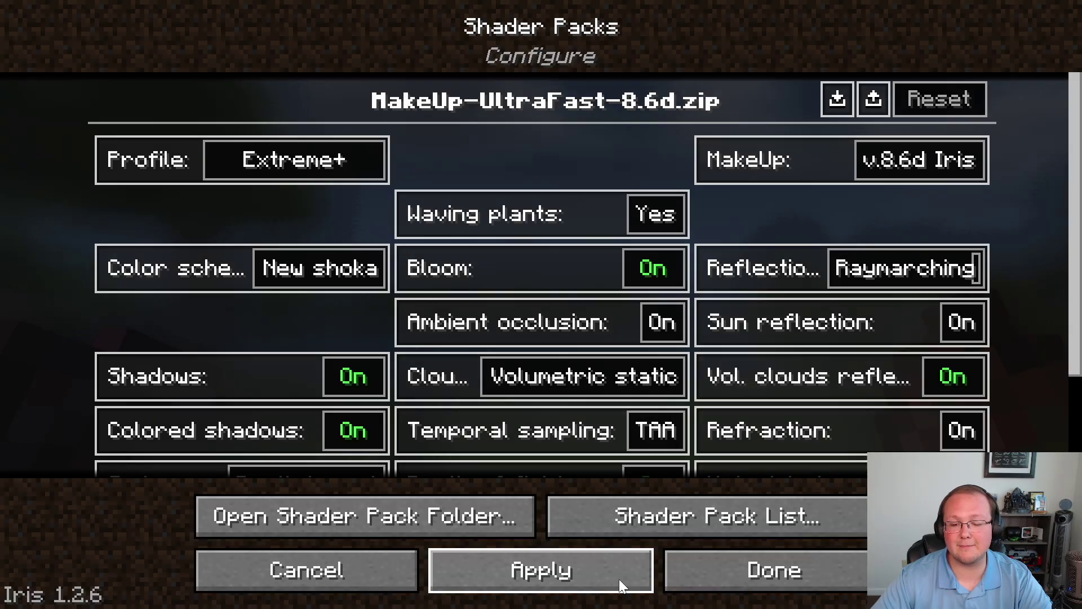
pyautogui.press('Escape')
pyautogui.press('Escape')
pyautogui.press('Escape')
pyautogui.press('Escape')
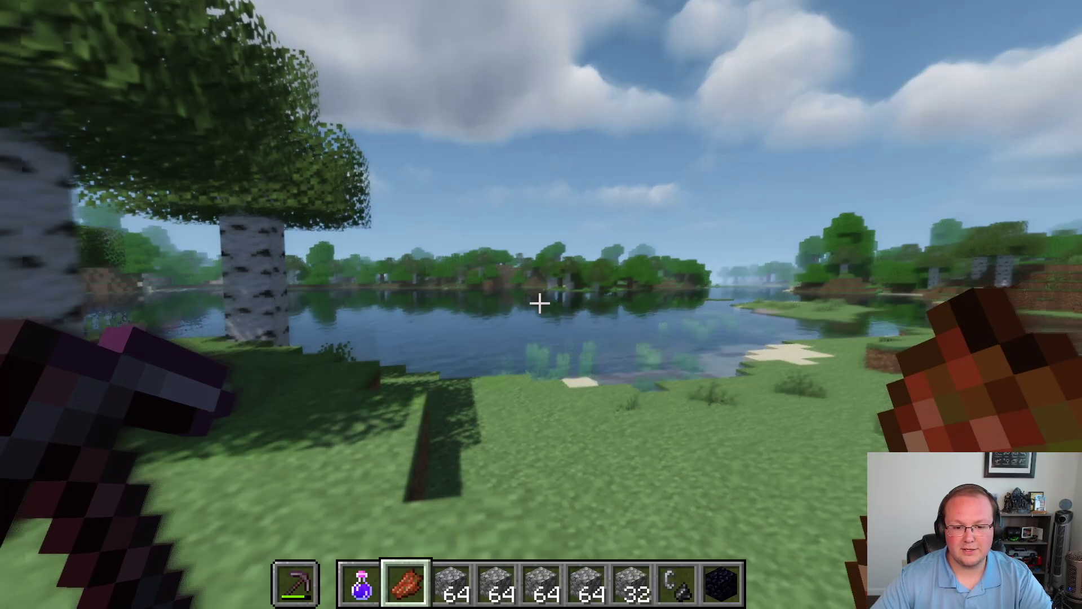
# Walk along the lakeshore to examine the water reflections, clouds and trees with MakeUp's Extreme+ profile.
pyautogui.press('w')
pyautogui.press('s')
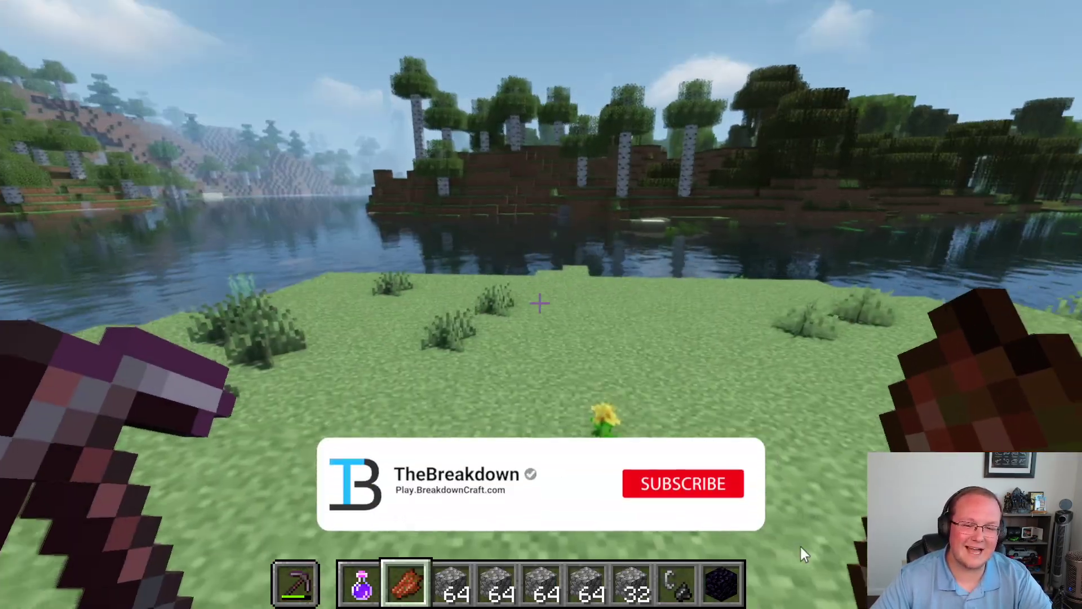
pyautogui.press('w')
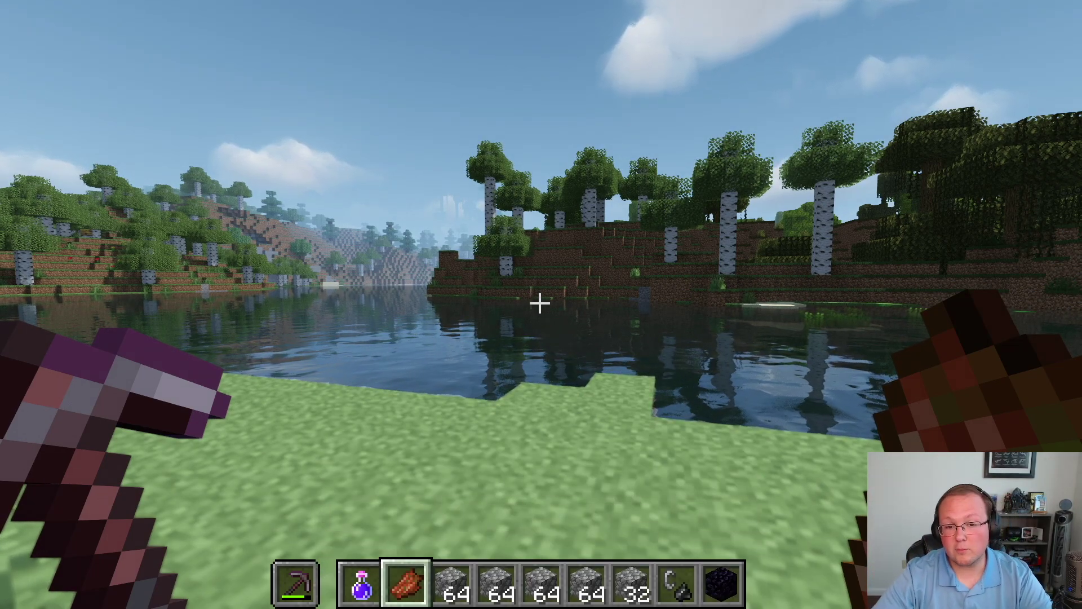
pyautogui.press('w')
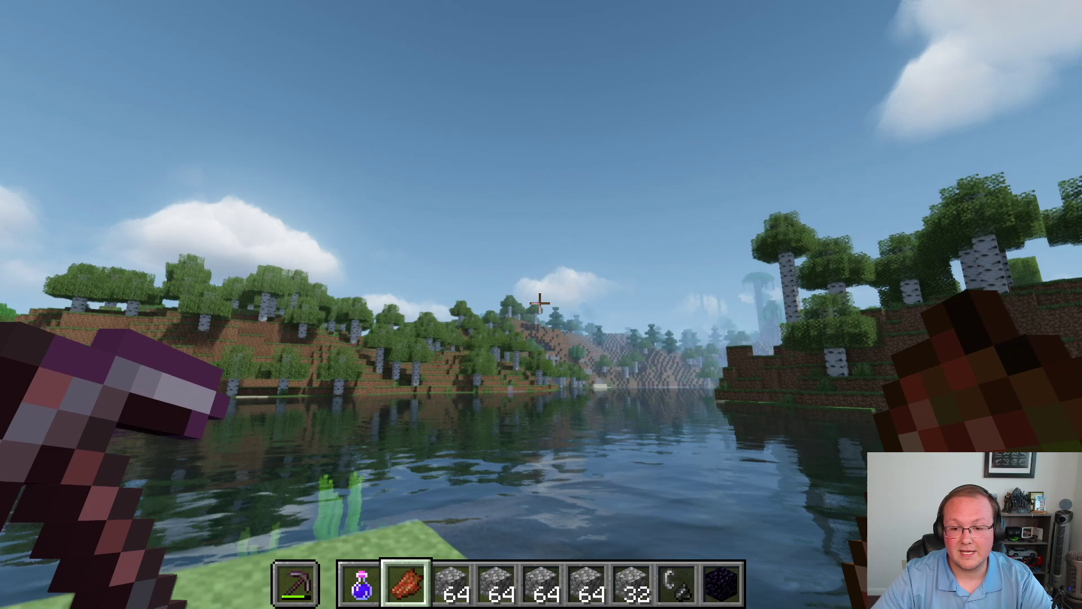
pyautogui.press('w')
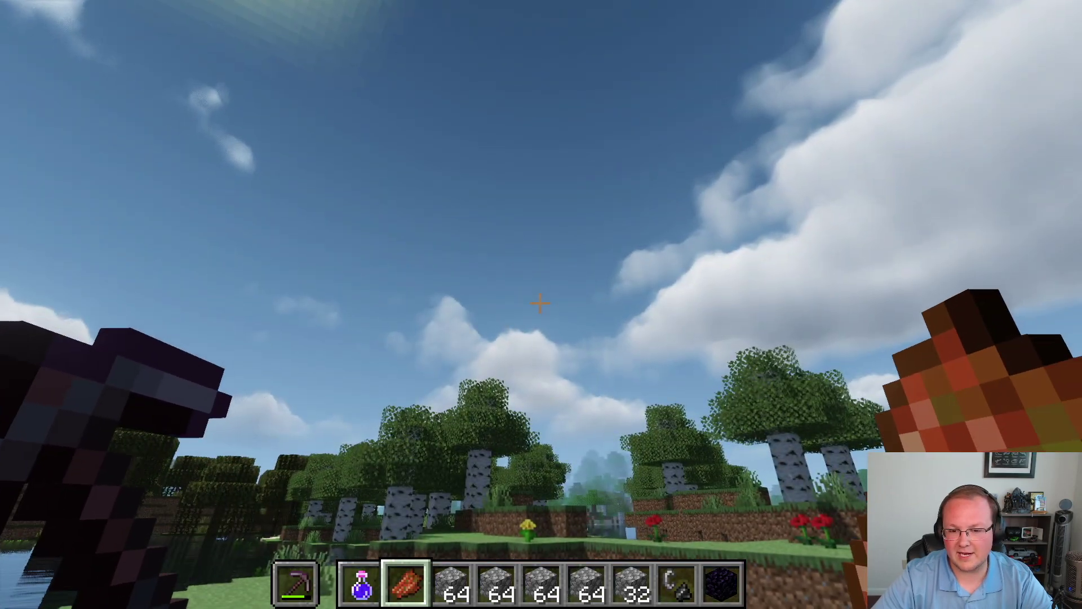
pyautogui.press('w')
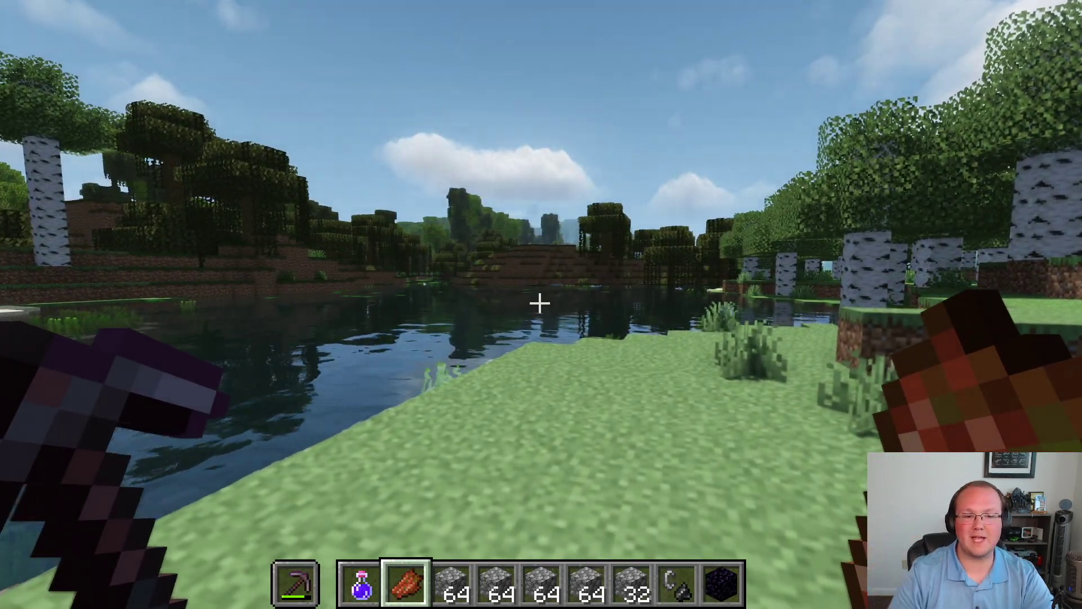